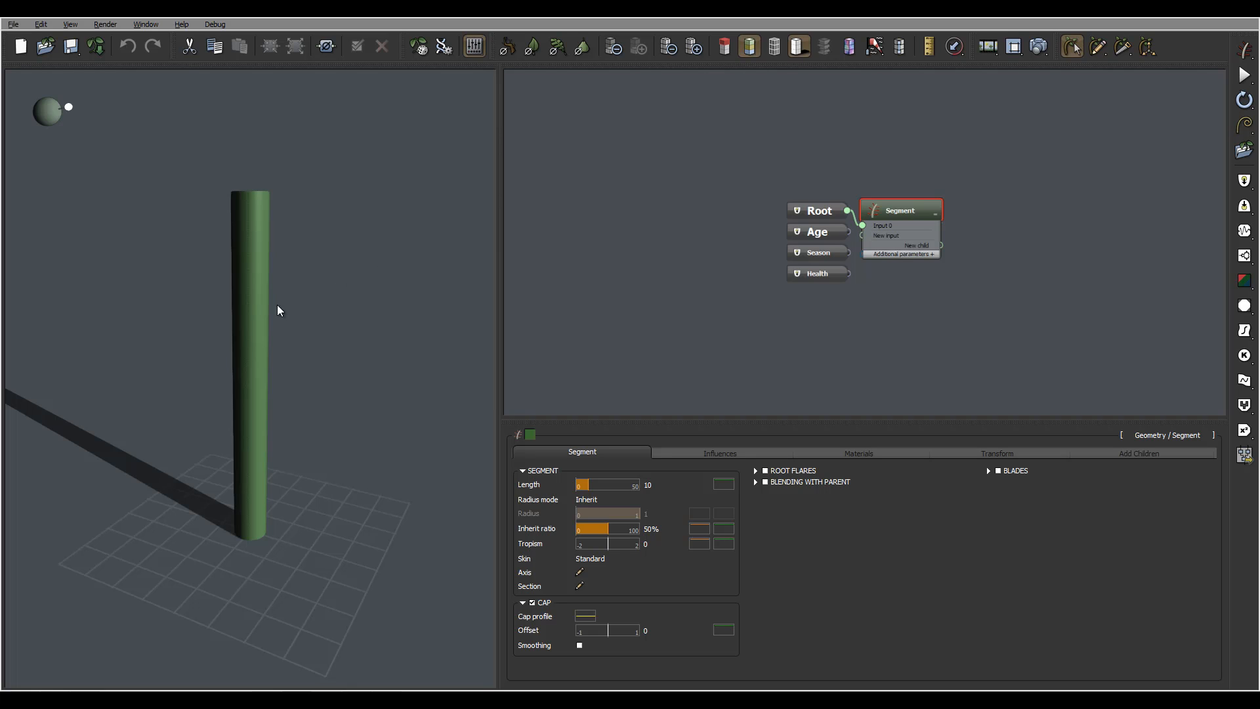
right_drag(303, 301, 304, 275)
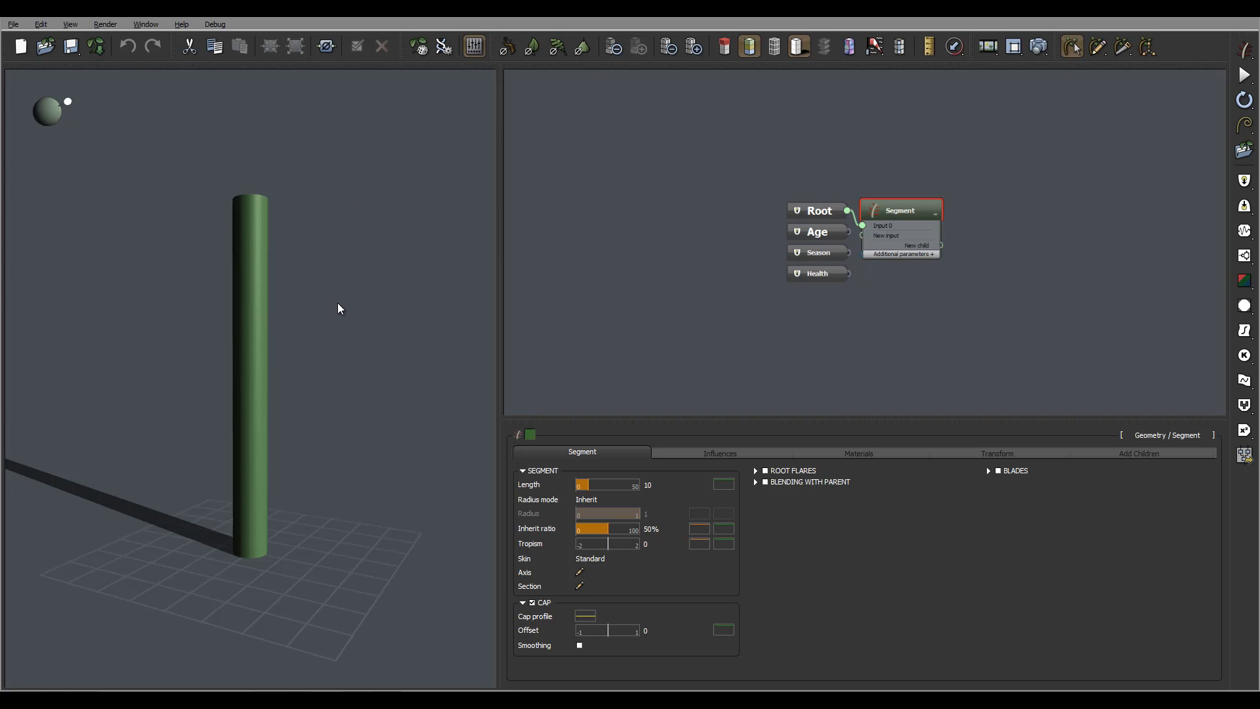
mouse_move(337, 304)
right_down()
mouse_move(365, 303)
mouse_move(400, 337)
mouse_move(444, 346)
mouse_move(420, 317)
mouse_move(304, 321)
mouse_move(310, 273)
mouse_move(312, 307)
right_up()
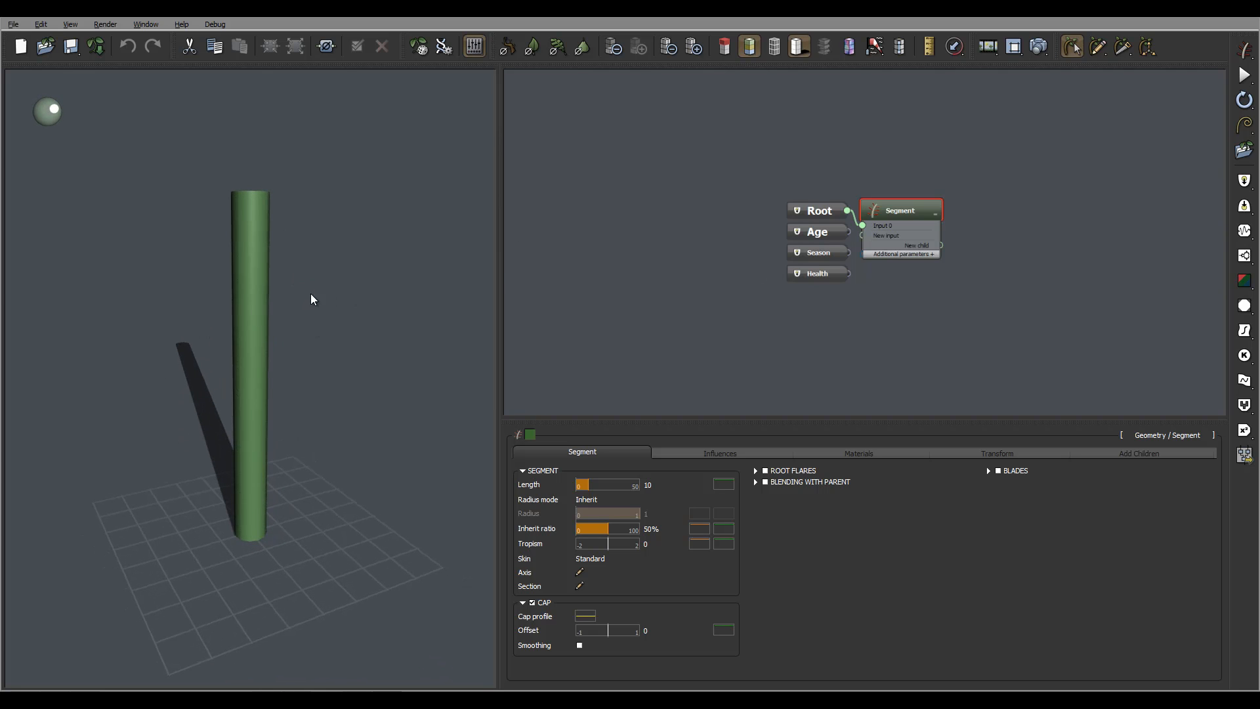
right_drag(262, 228, 264, 276)
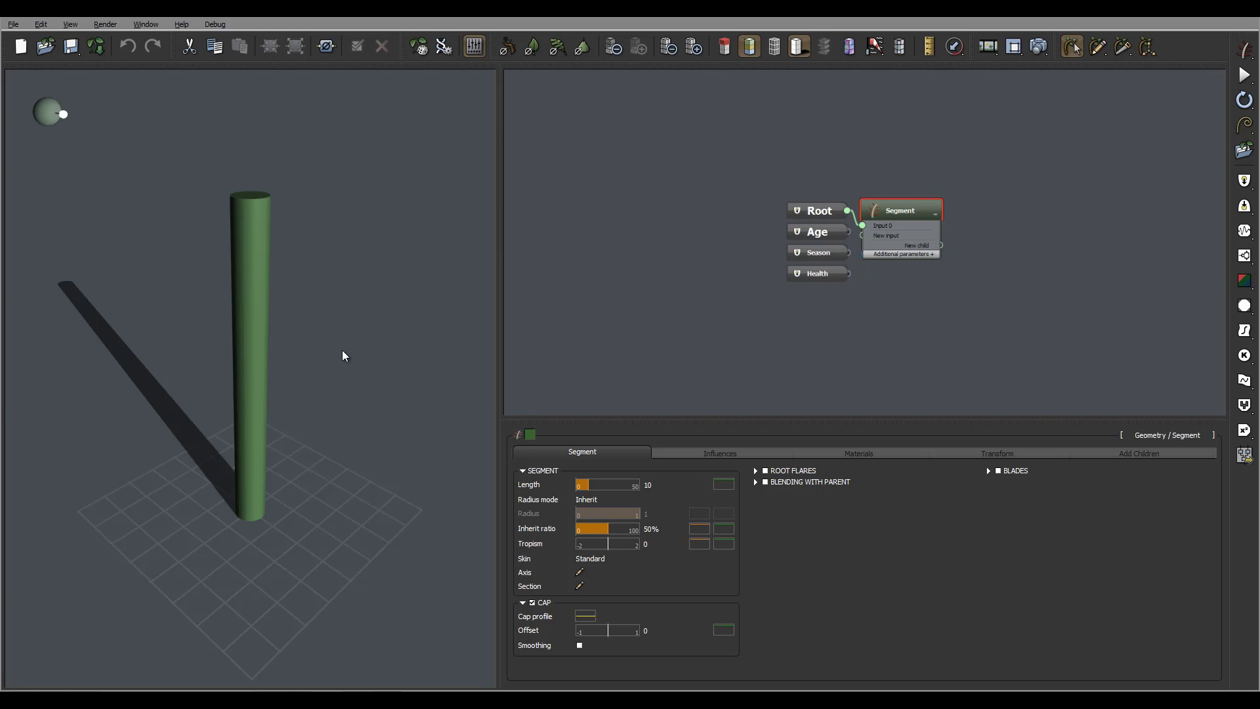
right_drag(216, 307, 217, 280)
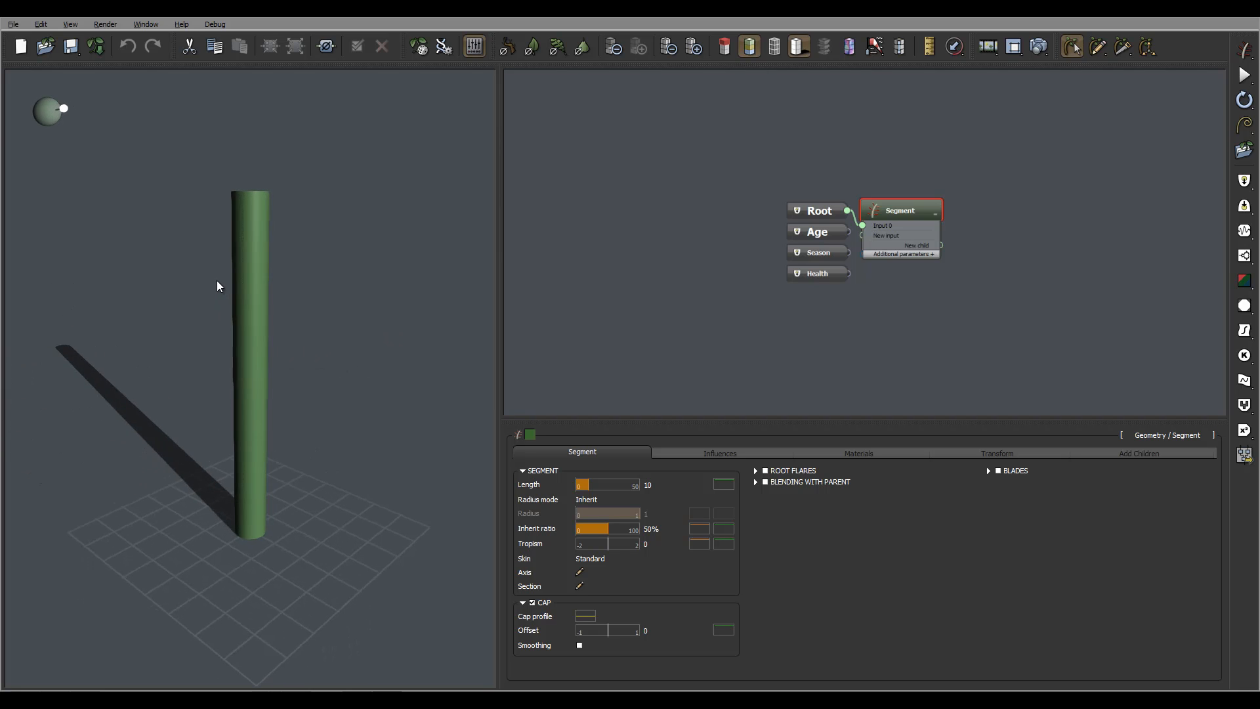
right_drag(296, 341, 210, 258)
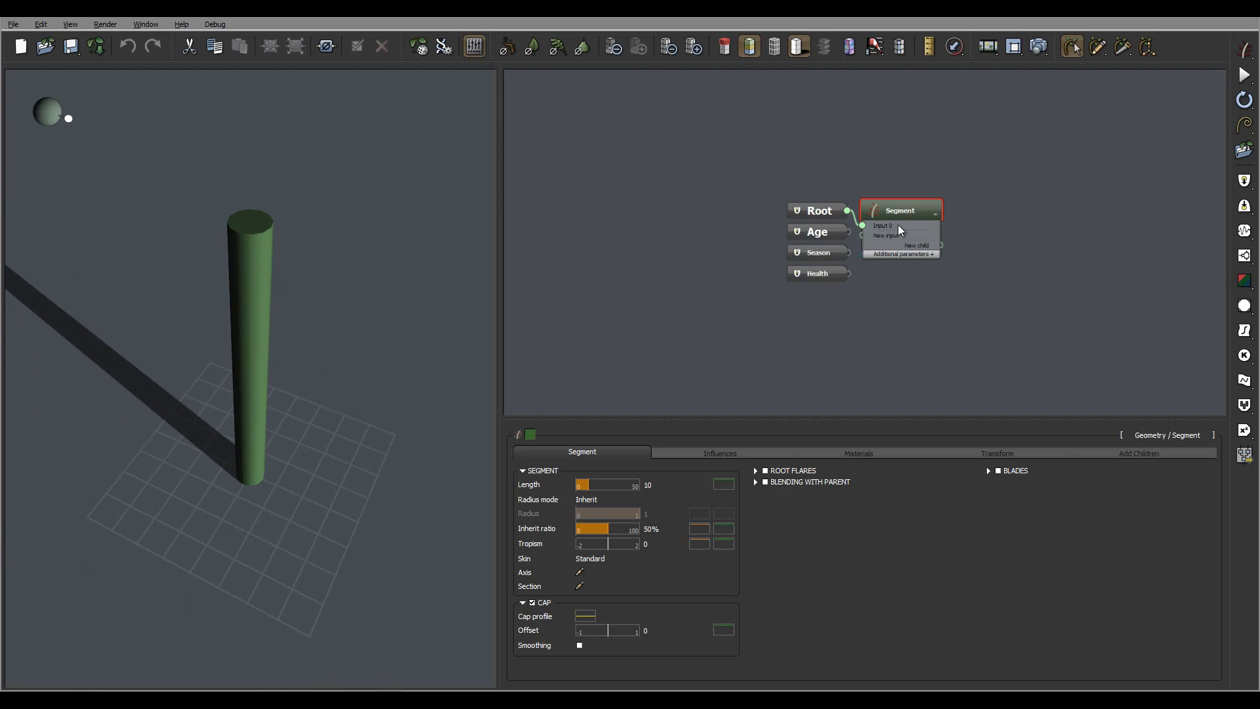
Enable the Blades option on the Segment node.
mouse_move(709, 247)
right_down()
mouse_move(683, 259)
mouse_move(563, 239)
right_up()
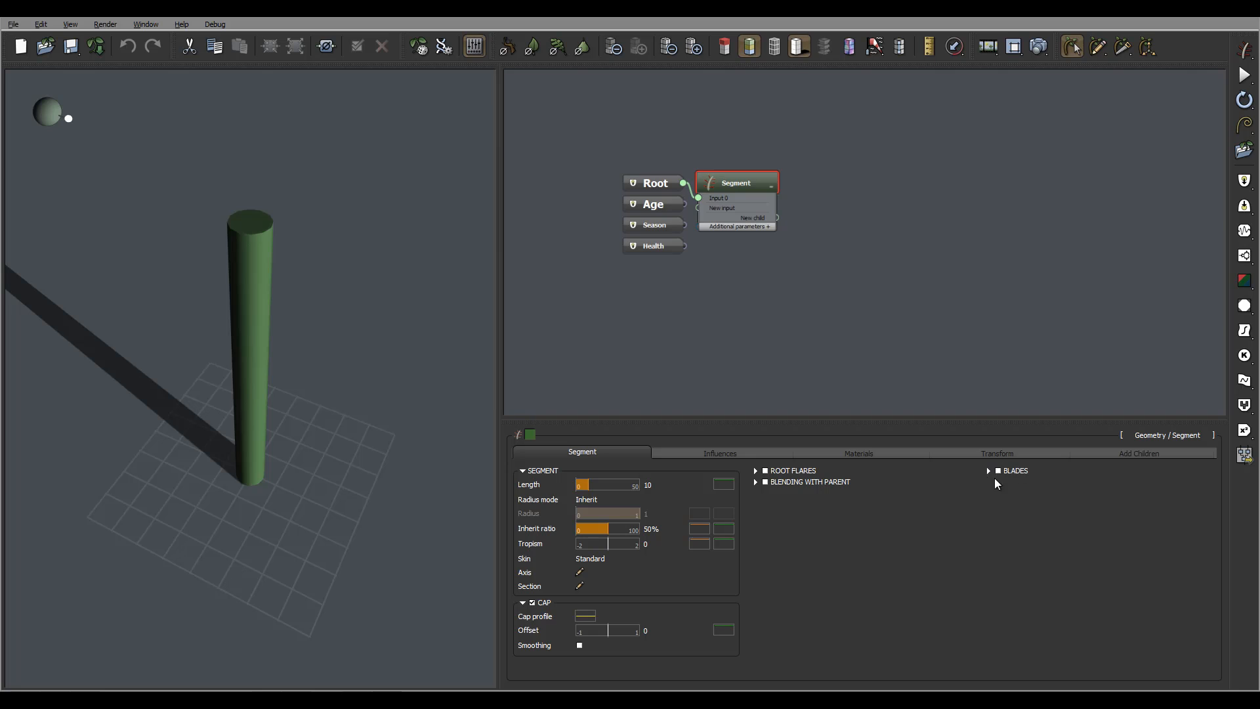
click(990, 470)
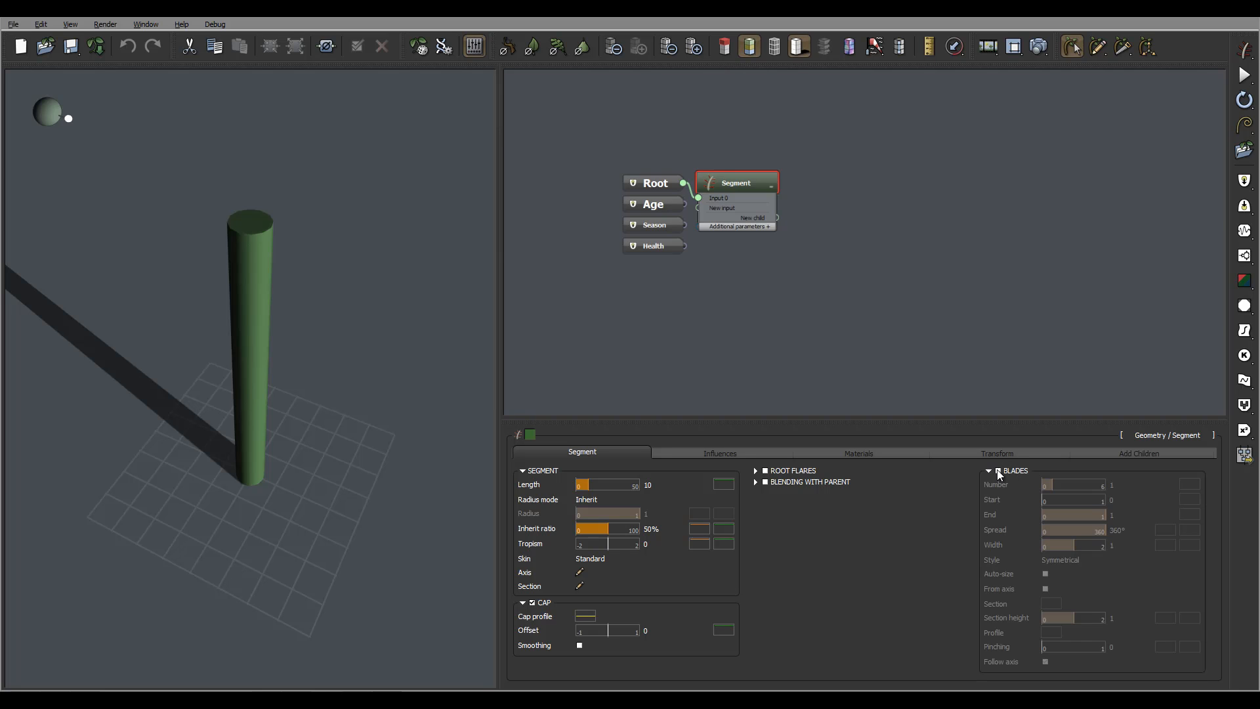
click(998, 471)
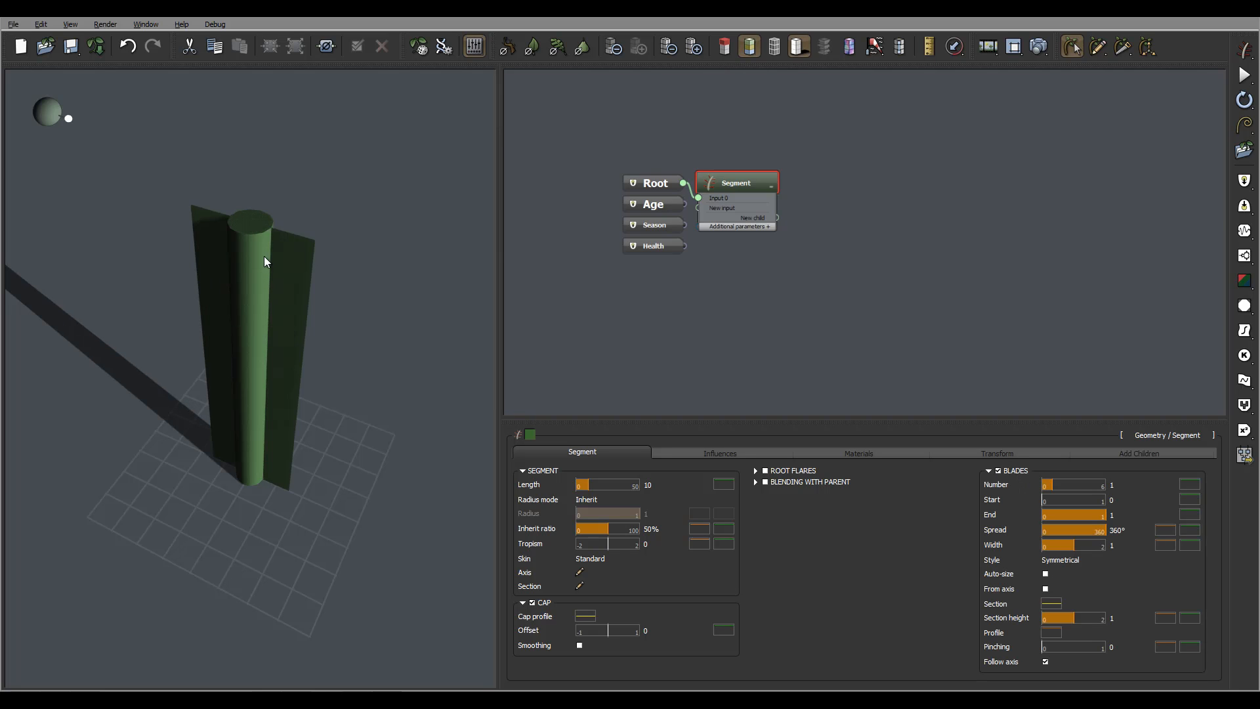
drag(265, 257, 310, 197)
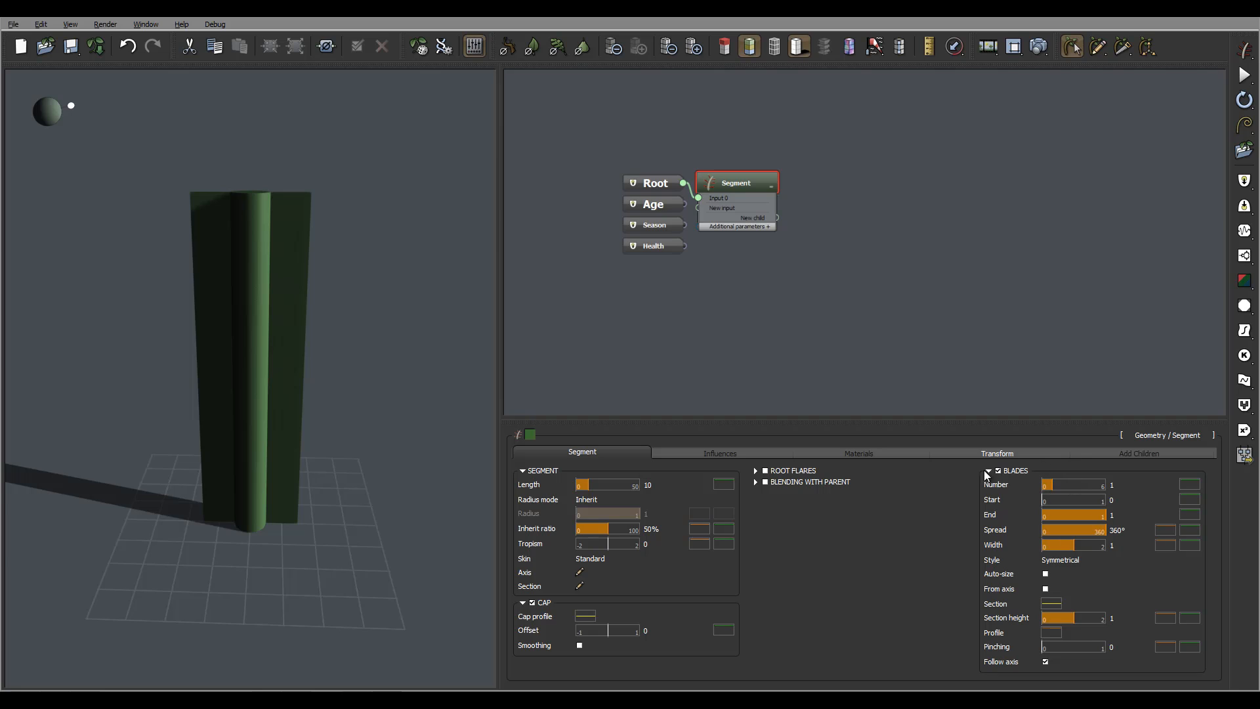
Try the Single and Full width blade styles and return the style to Symmetrical.
click(1113, 486)
click(1079, 559)
click(1071, 561)
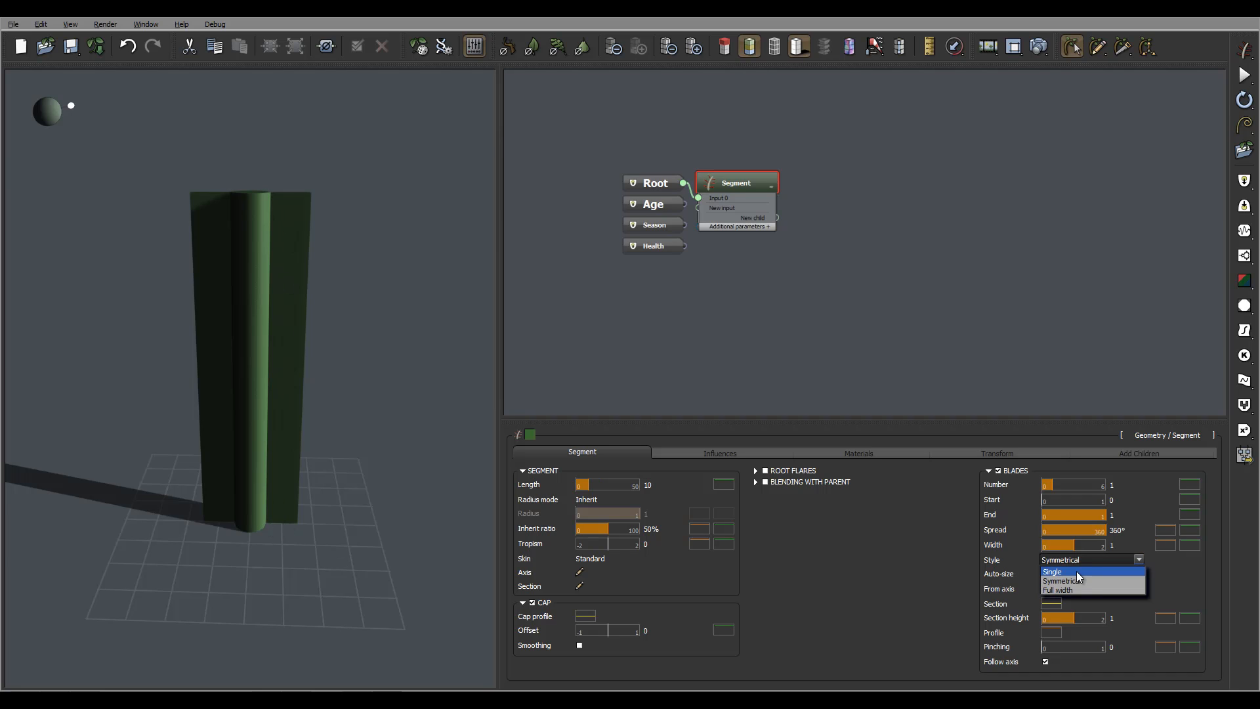
click(1076, 571)
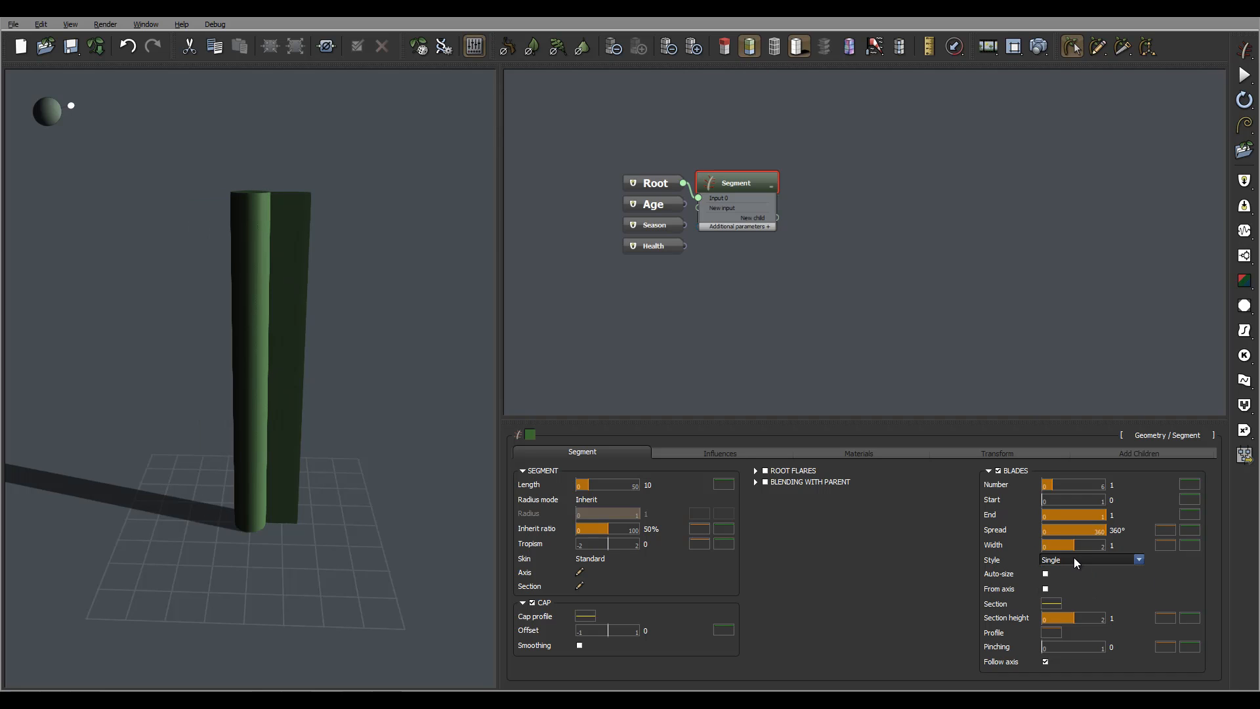
click(1073, 557)
click(1079, 589)
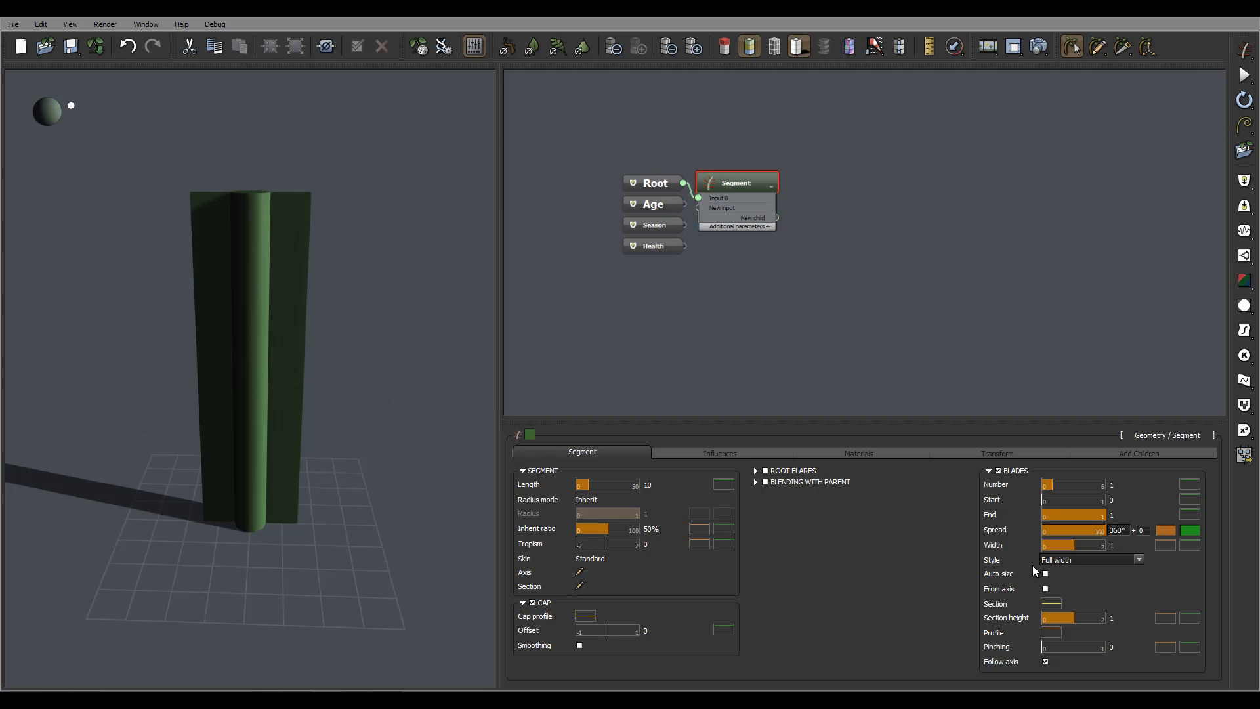
click(1078, 561)
click(1071, 572)
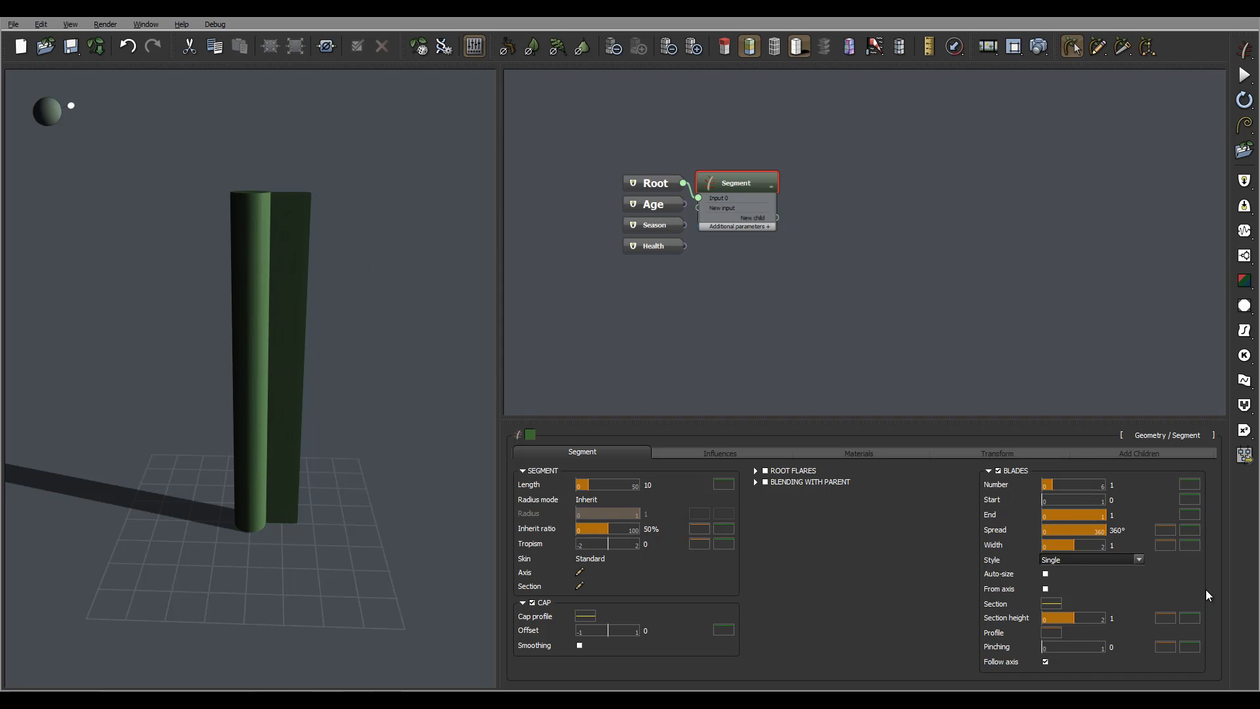
click(1078, 561)
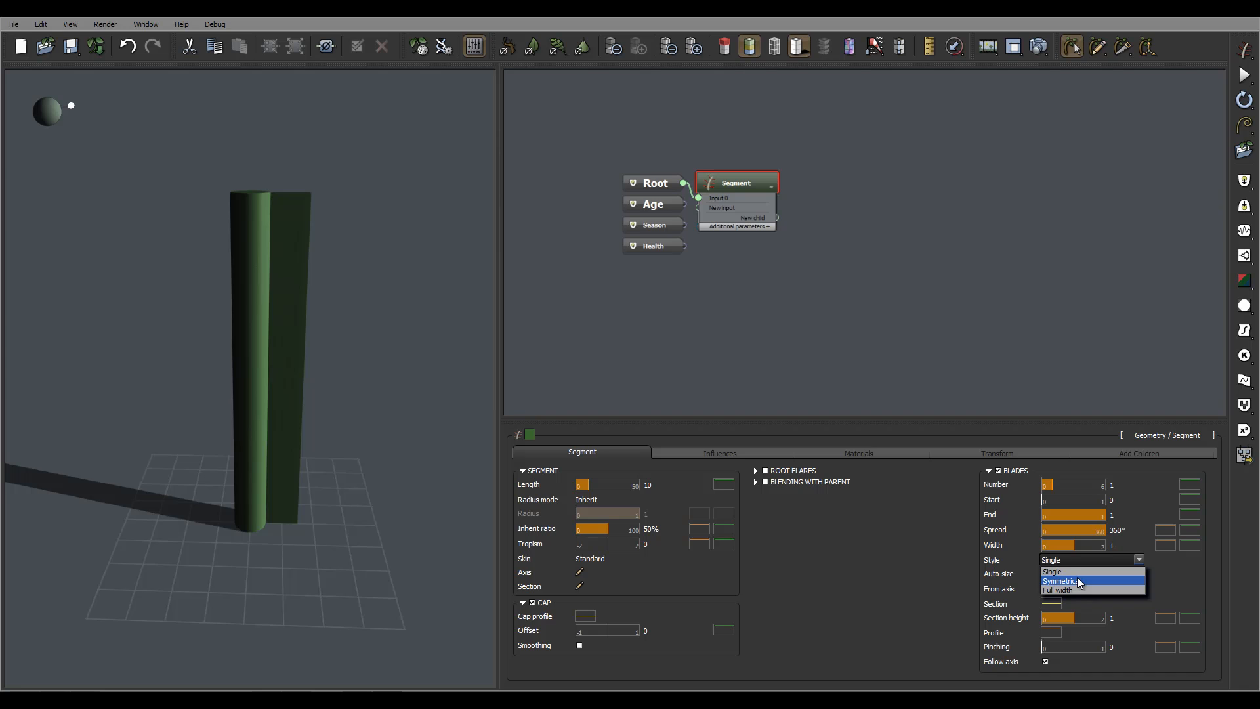
click(1079, 582)
Change the segment's radius mode to User defined and set its radius to 0.
drag(246, 219, 227, 195)
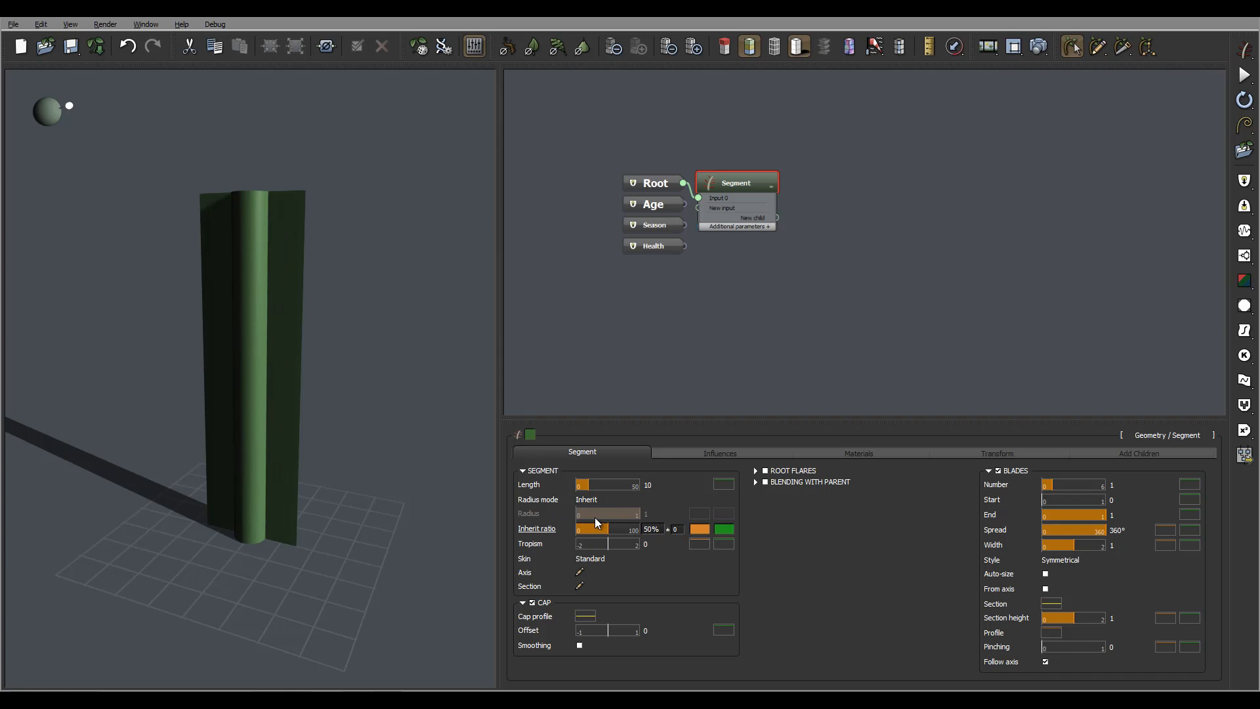
click(607, 501)
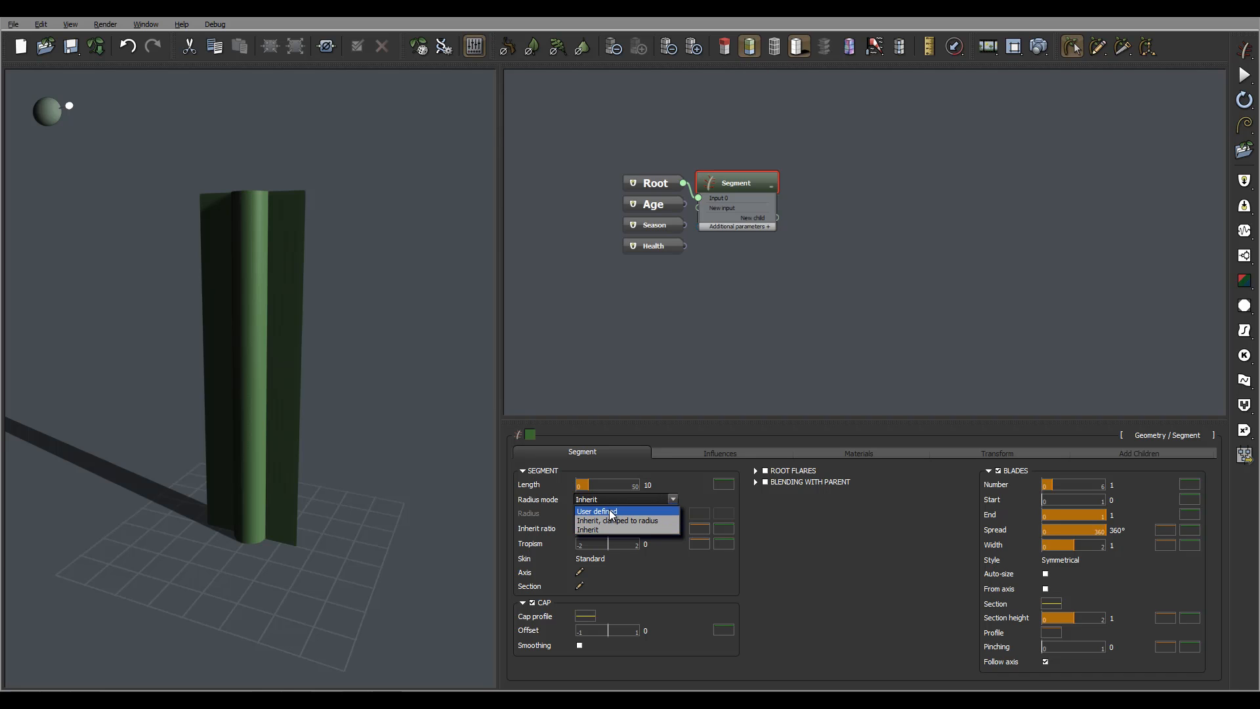
click(611, 511)
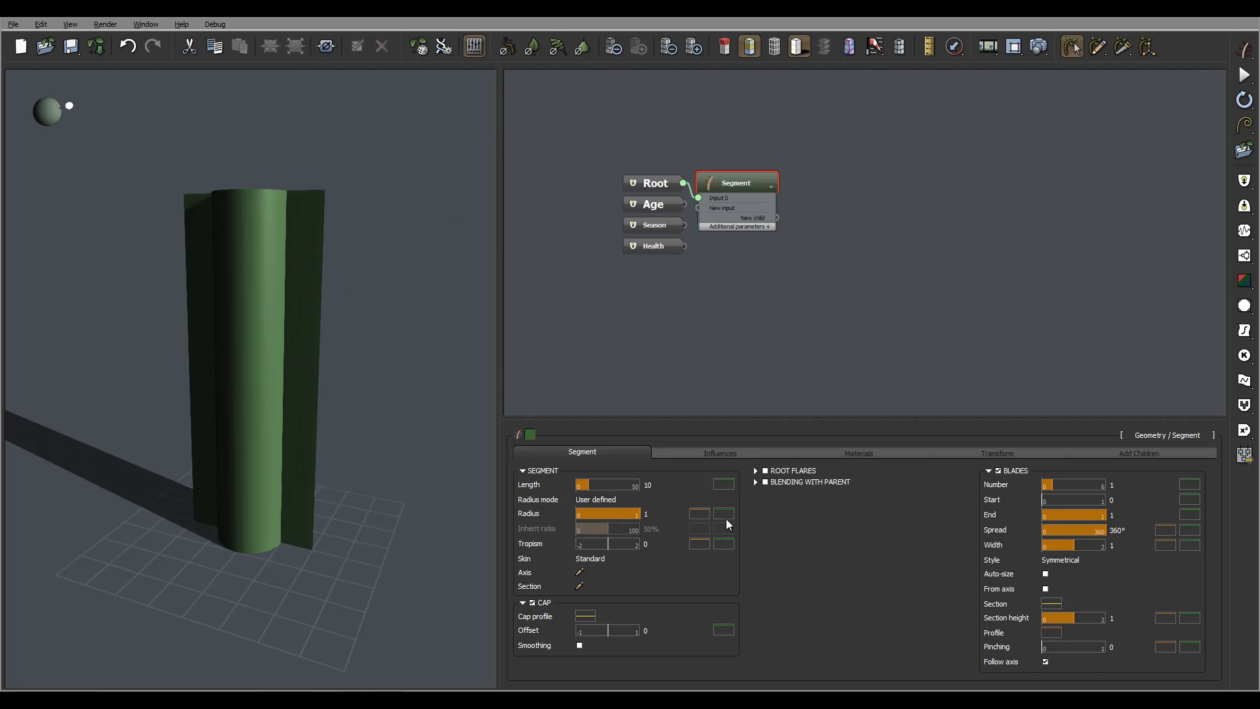
click(724, 513)
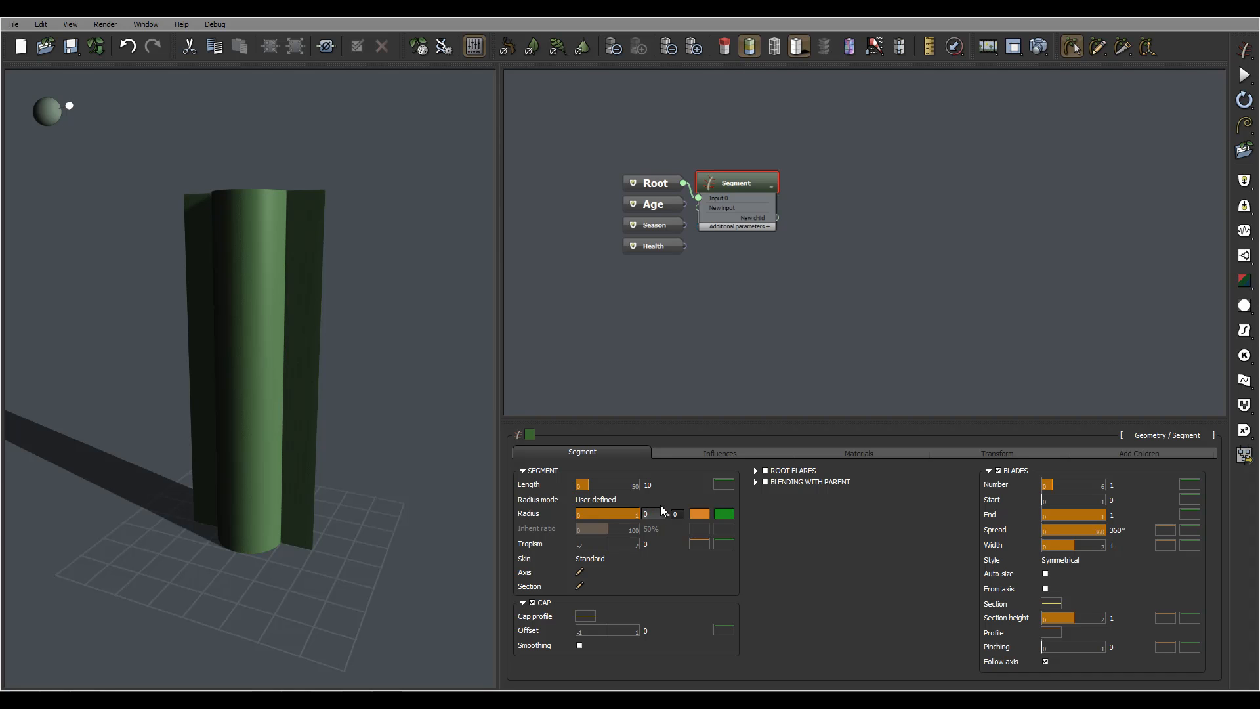
text(0)
right_drag(370, 264, 348, 230)
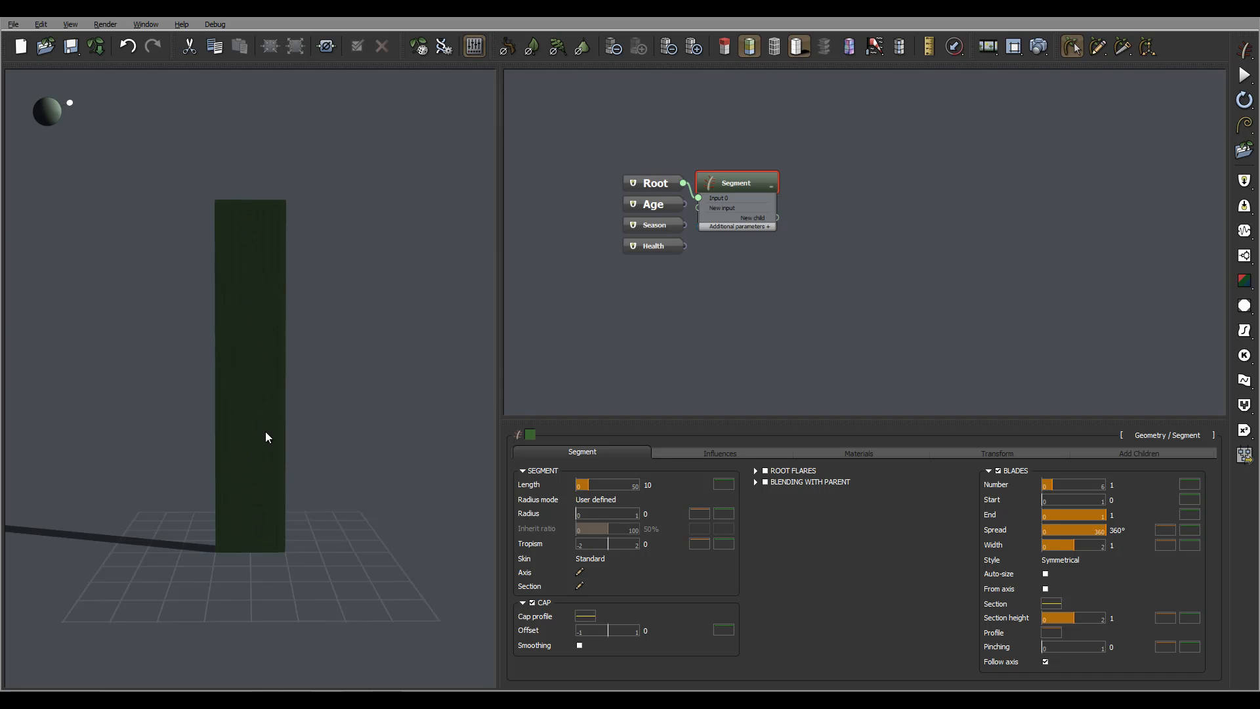
Set the segment's radius to 0.01.
click(693, 517)
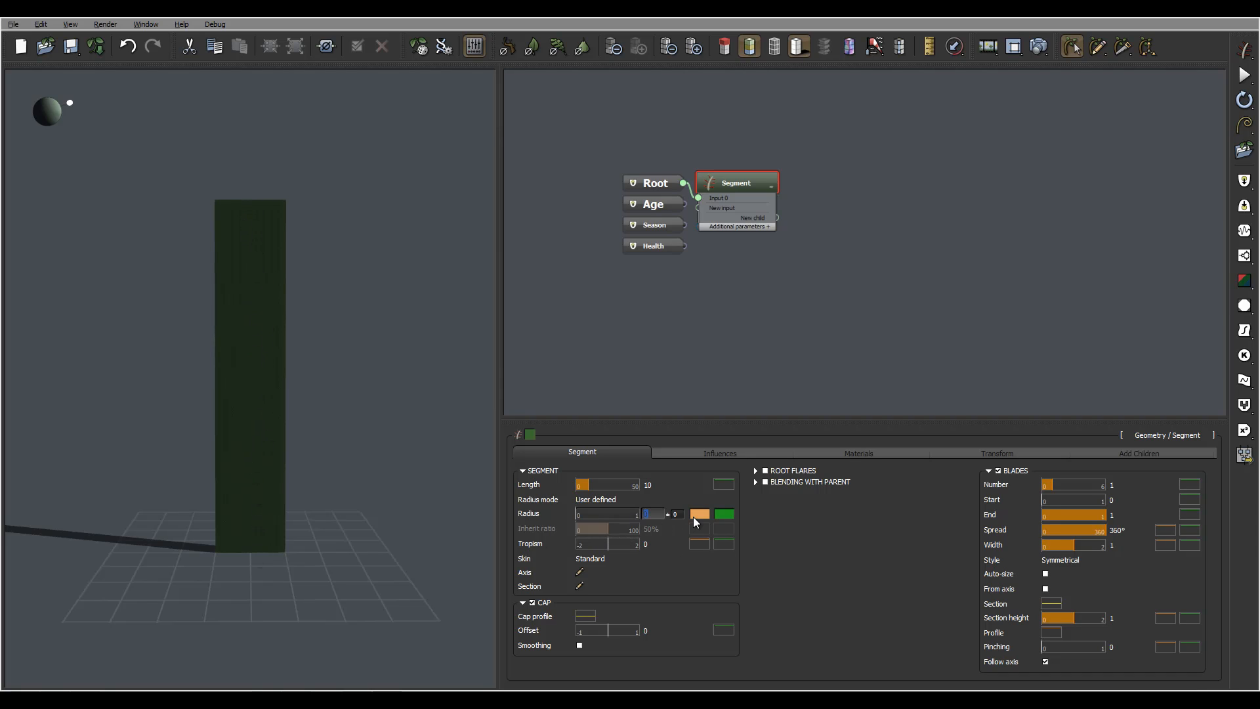
text(0.01)
key(Return)
drag(252, 279, 283, 334)
drag(346, 238, 248, 203)
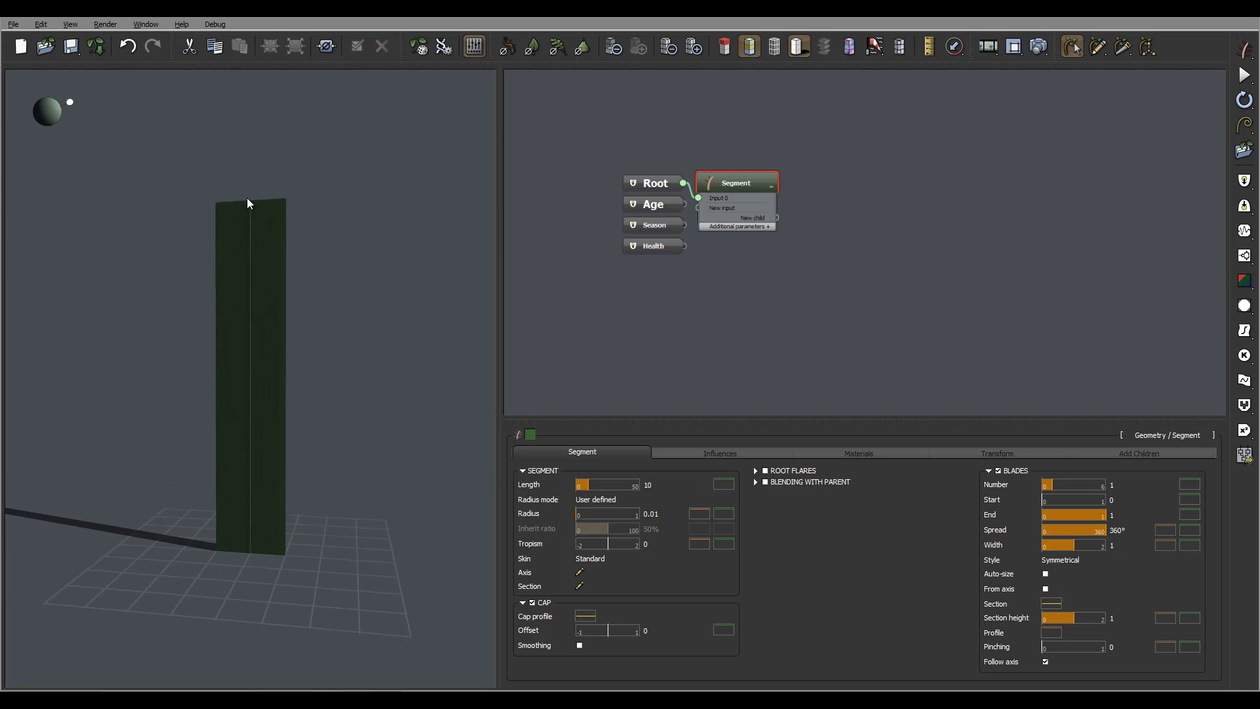
Add a cross-section near the segment's tip and shrink the end section to a radius of about 0.245.
click(580, 586)
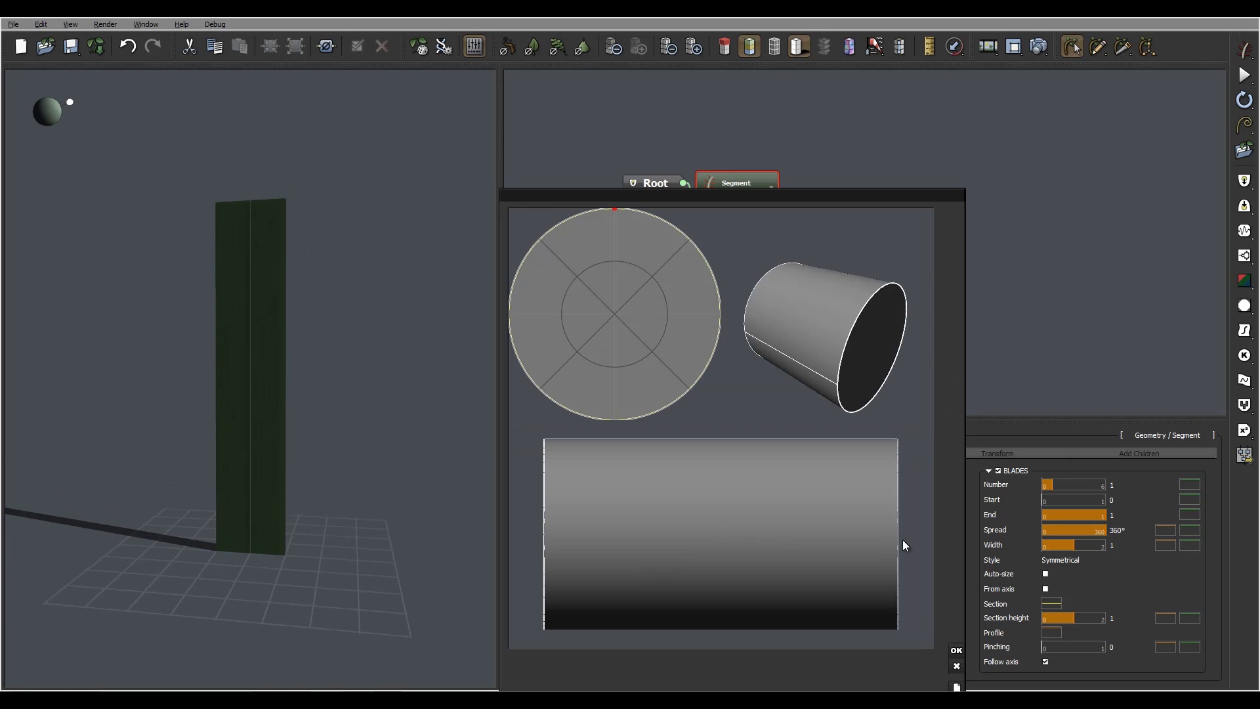
click(861, 540)
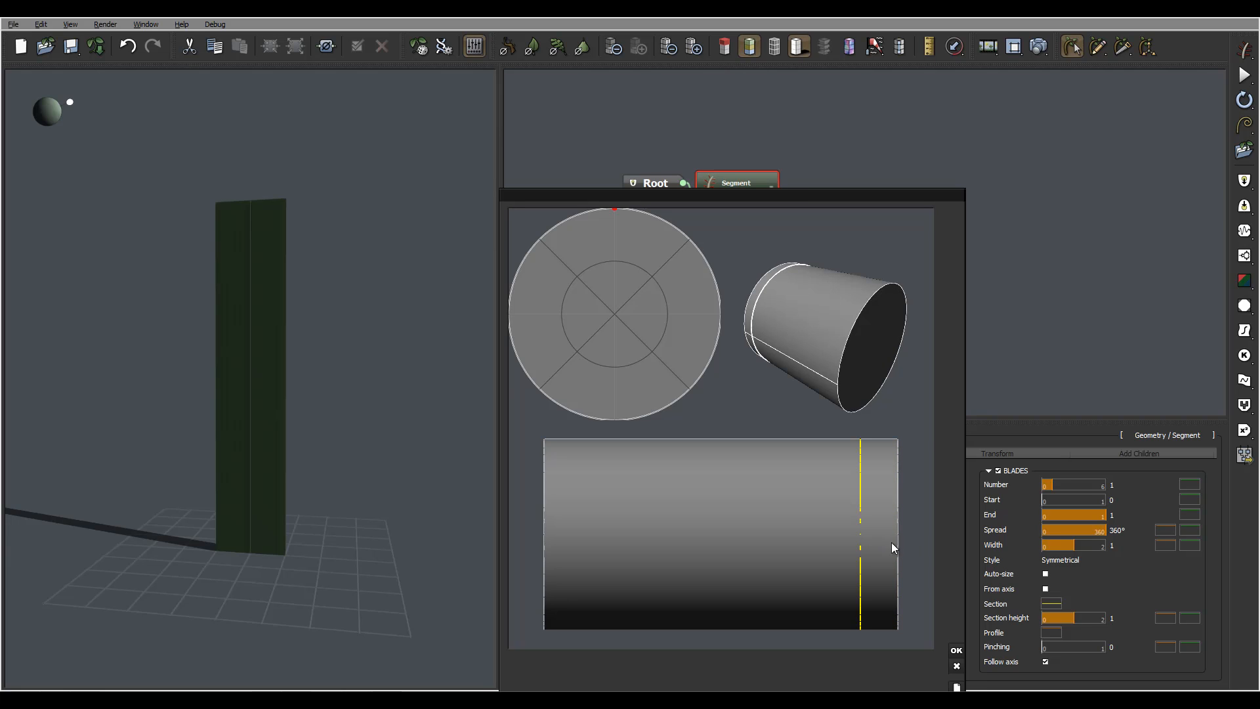
click(898, 543)
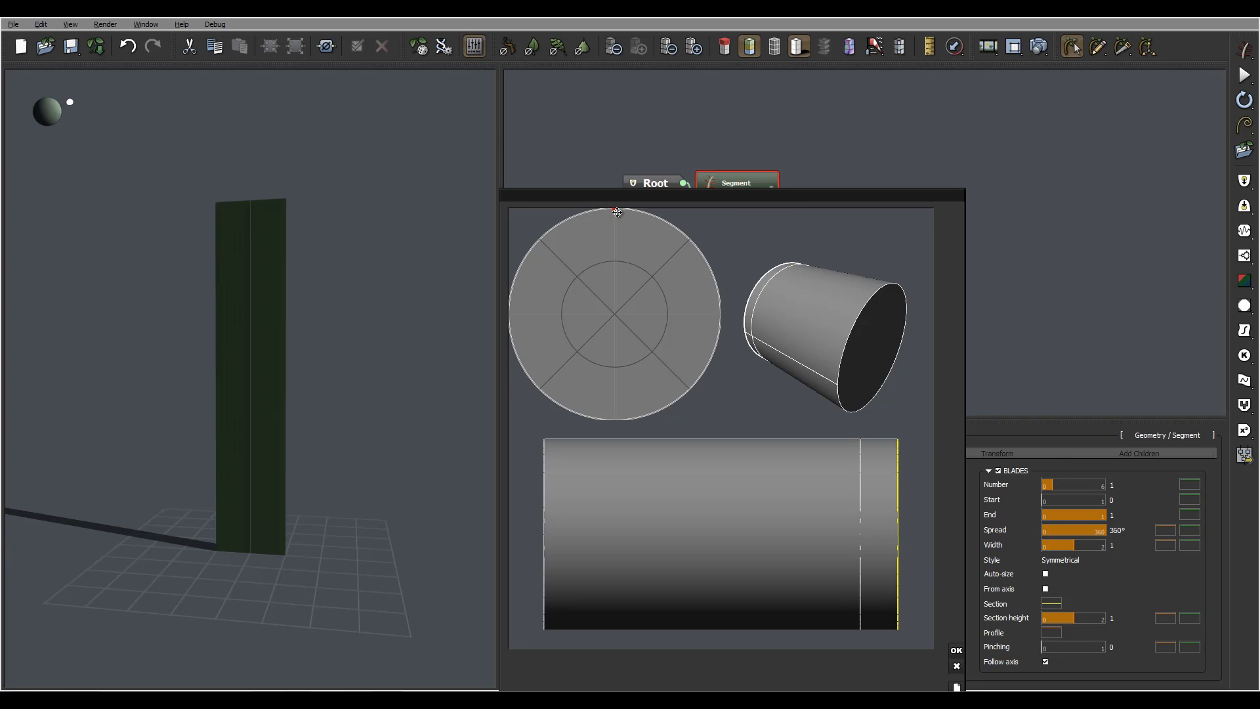
drag(617, 212, 614, 290)
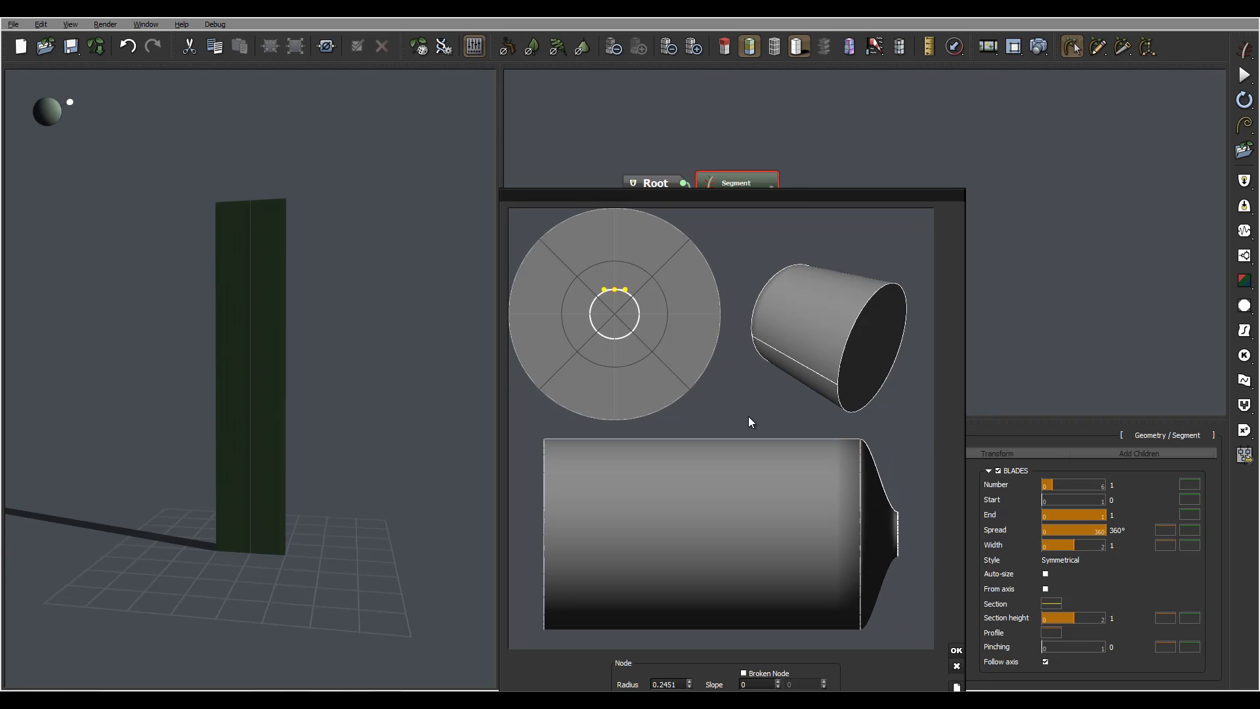
click(956, 649)
Raise the blades' start position to 0.07 so they begin slightly above the segment's base.
drag(272, 188, 314, 212)
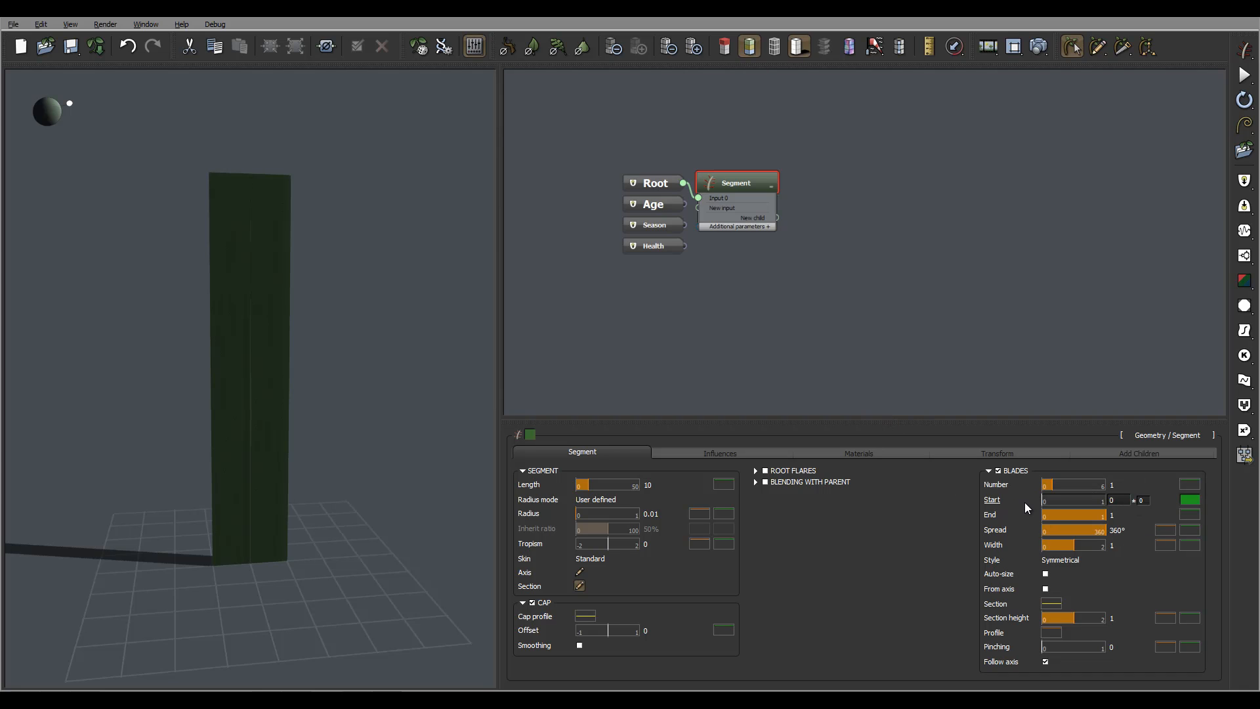
mouse_move(1043, 501)
mouse_down()
mouse_move(1077, 502)
mouse_move(1048, 502)
mouse_up()
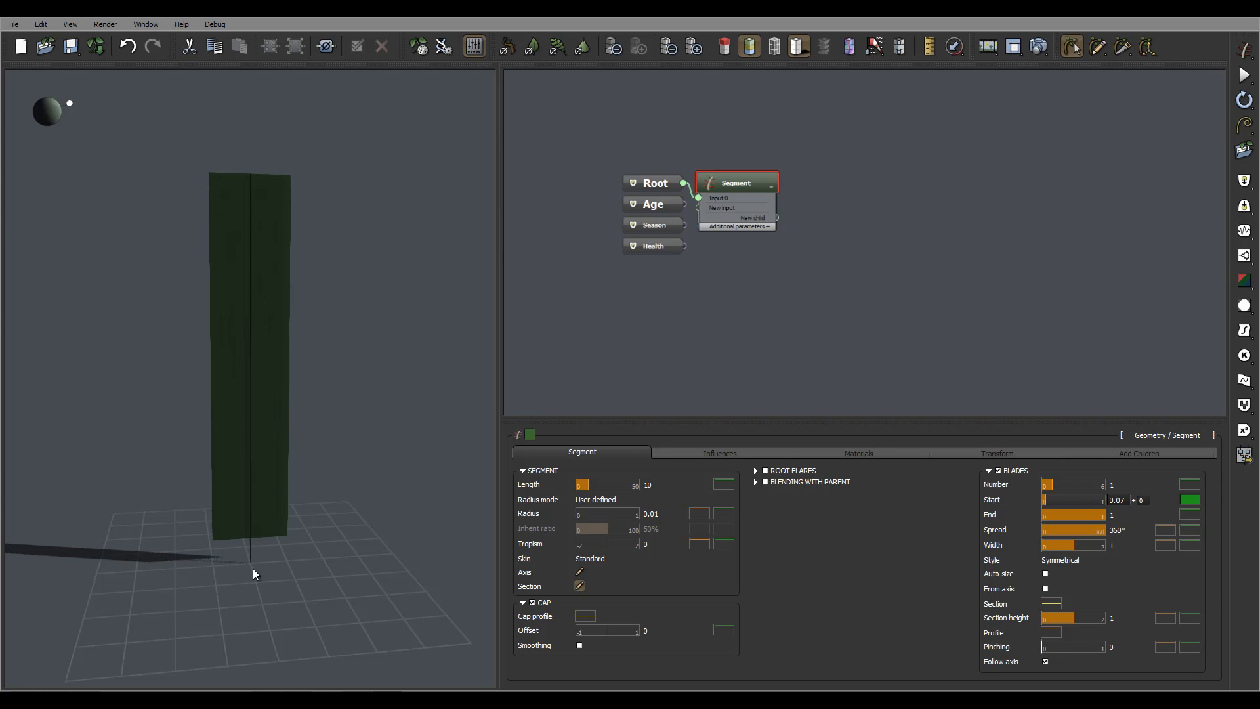
drag(295, 529, 242, 562)
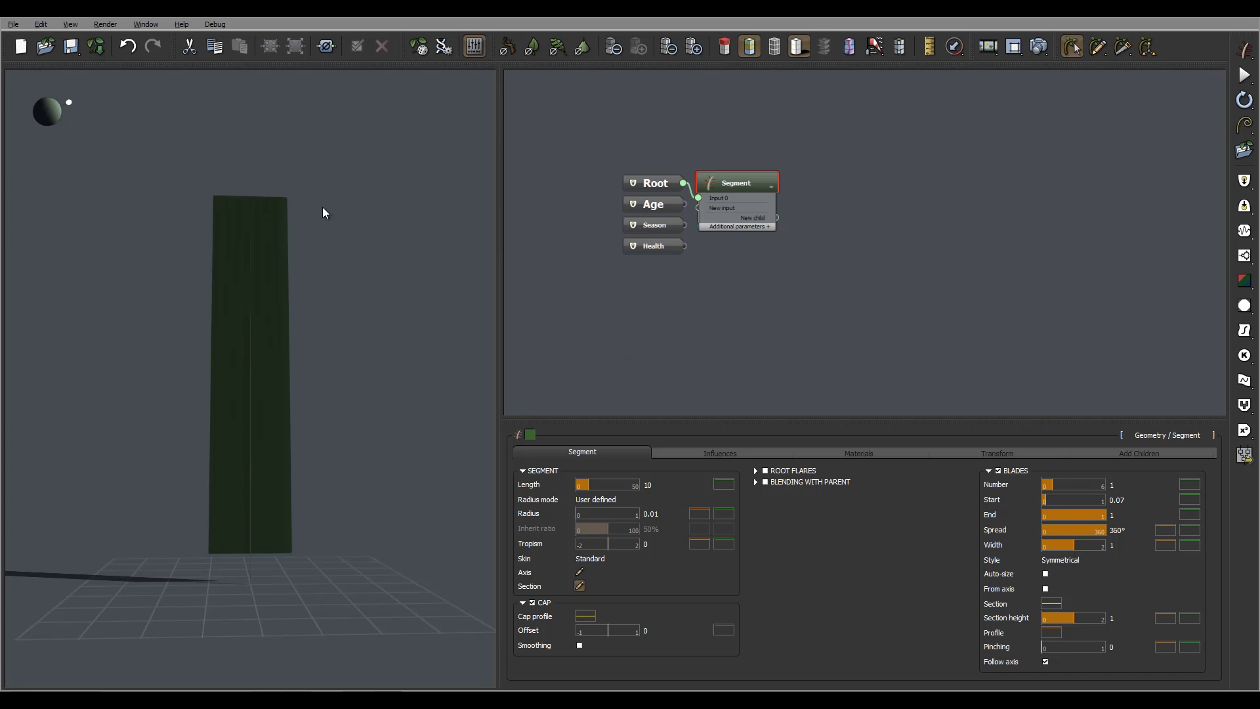
drag(322, 207, 351, 239)
mouse_move(332, 339)
mouse_down()
mouse_move(475, 326)
mouse_move(293, 346)
mouse_move(128, 344)
mouse_move(302, 341)
mouse_move(345, 321)
mouse_up()
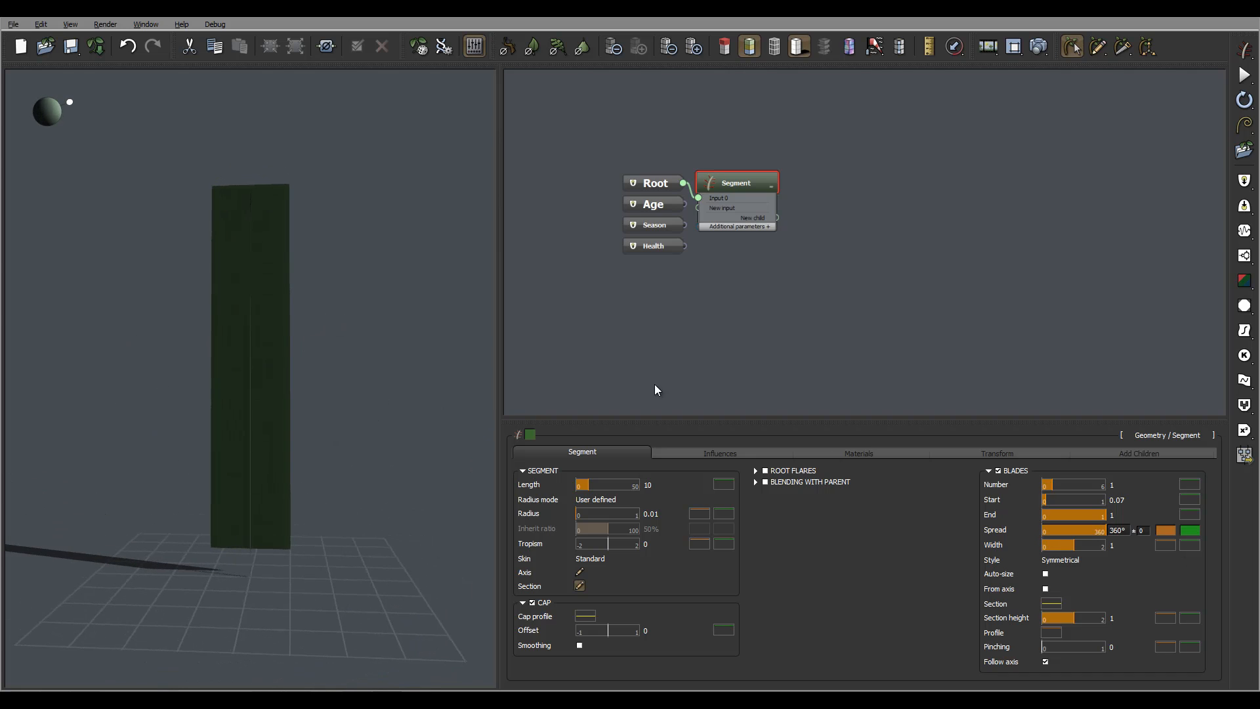
drag(459, 322, 537, 360)
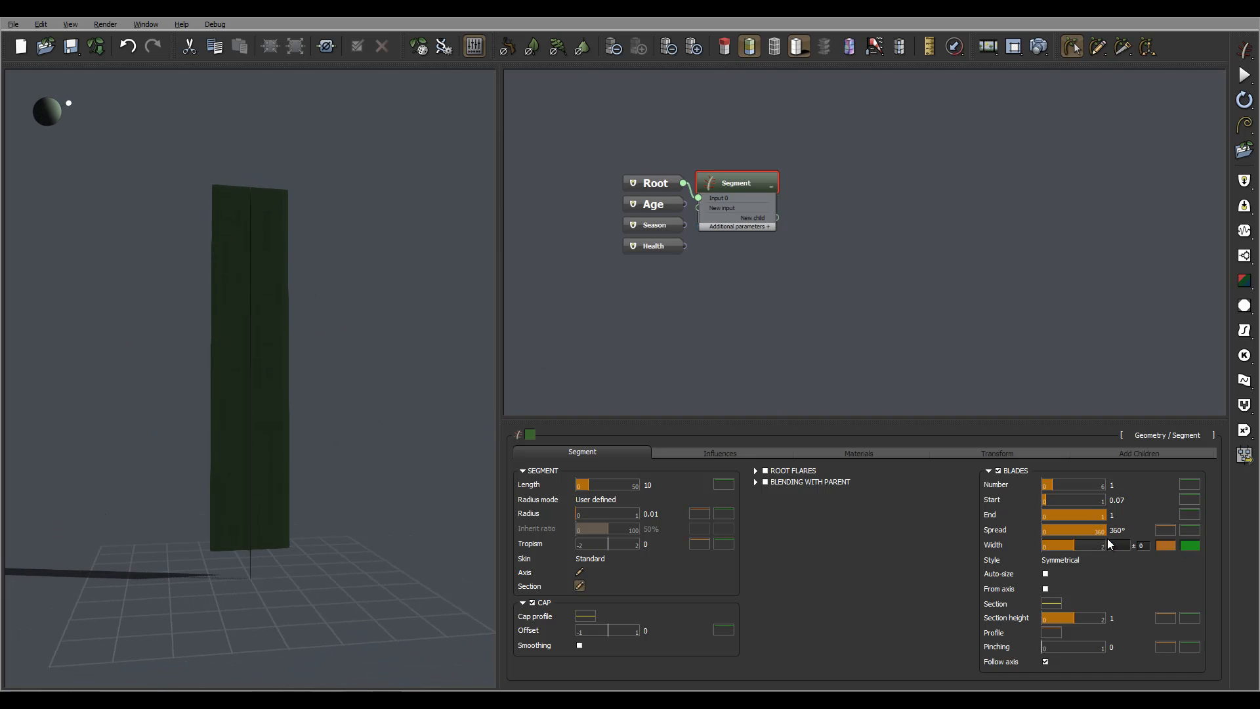
Set the number of blades on the segment to 20.
drag(366, 261, 234, 377)
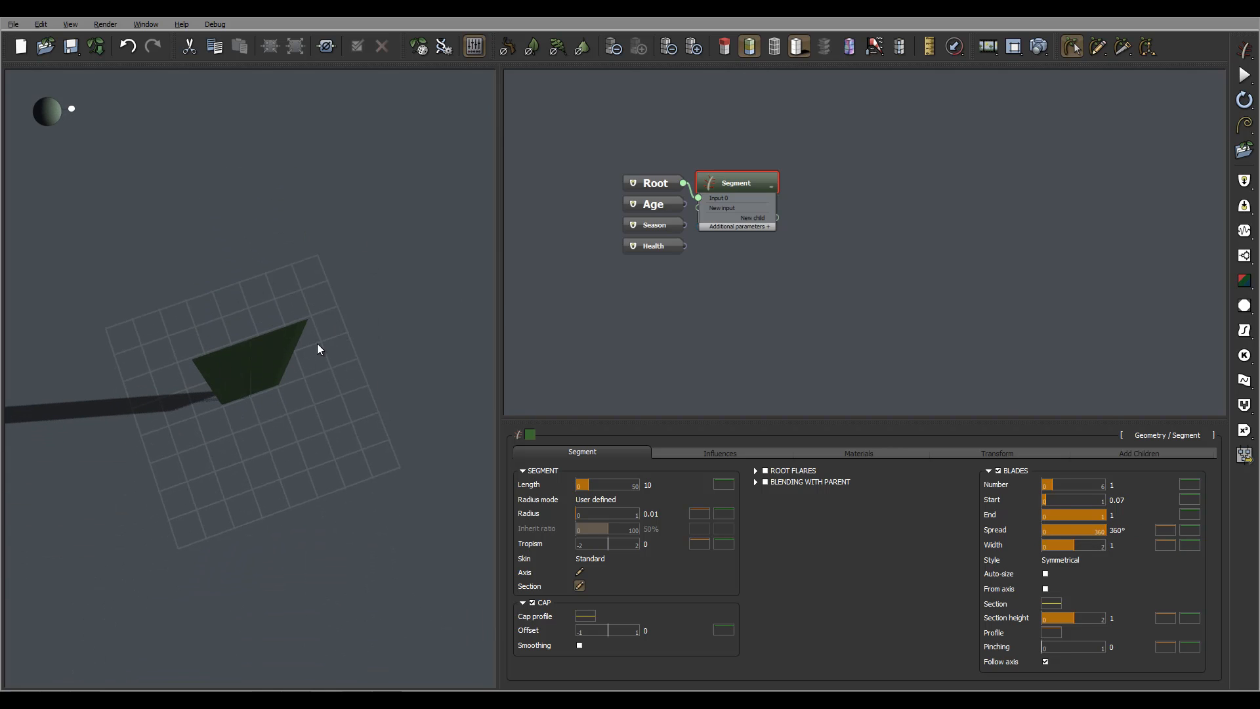
double_click(1115, 484)
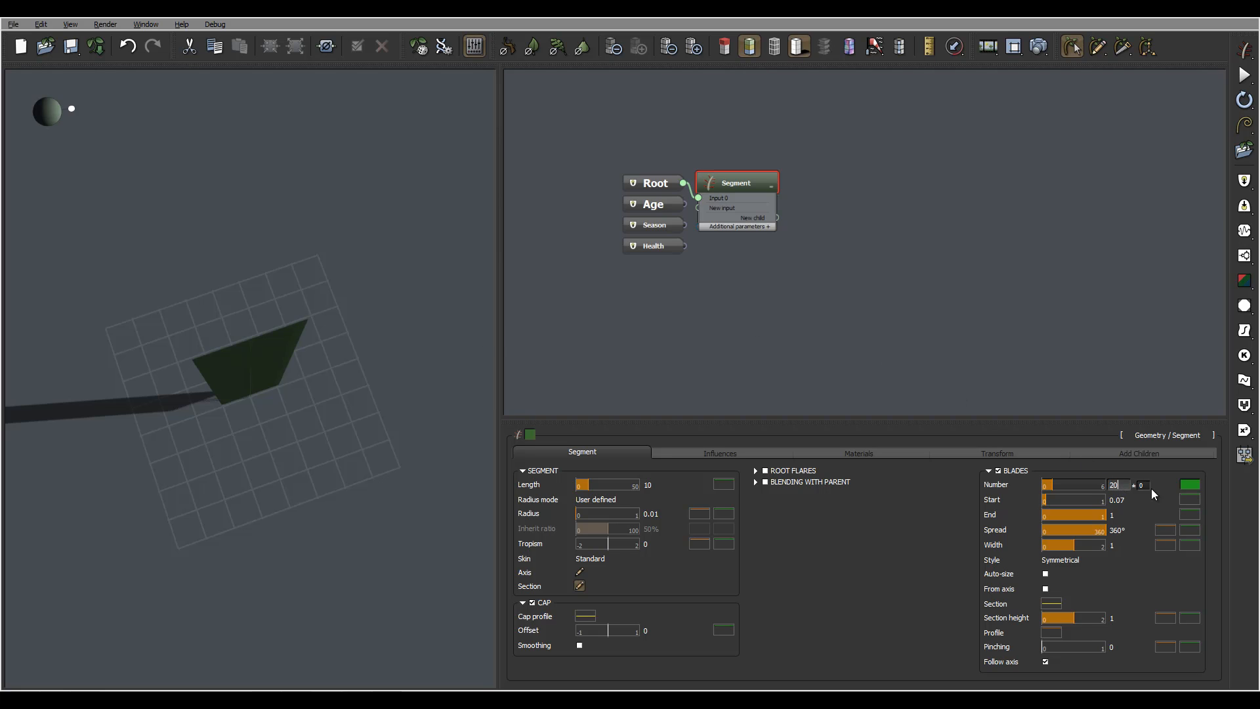
key(Return)
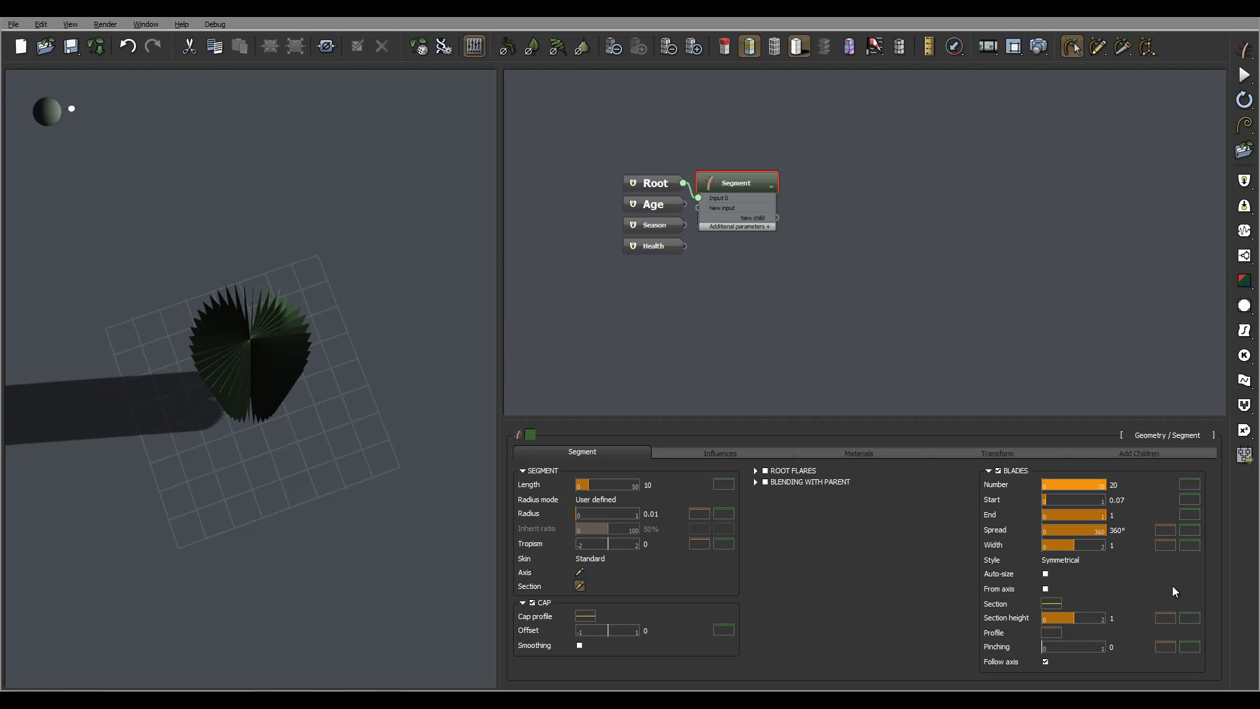
Try a blade spread of 169° and restore it to 360°.
drag(1099, 530, 1071, 530)
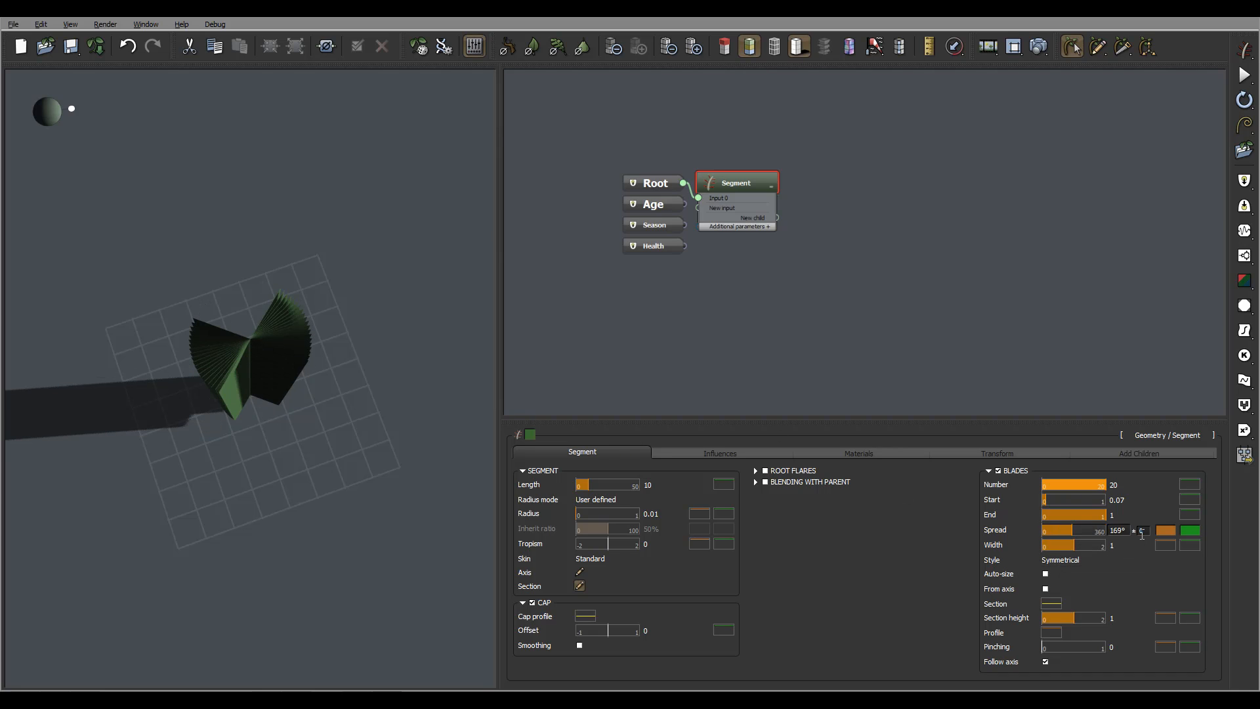
click(1125, 531)
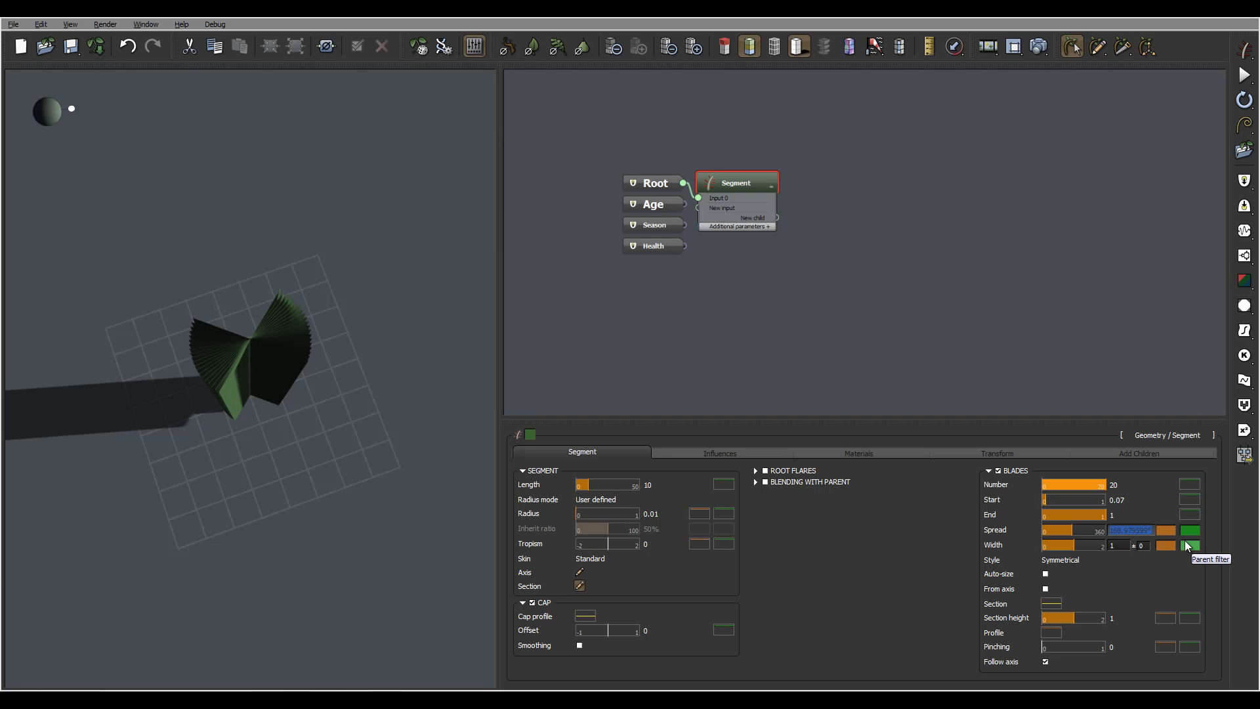
text(360)
Set the number of blades on the segment to 1.
click(1122, 486)
text(1)
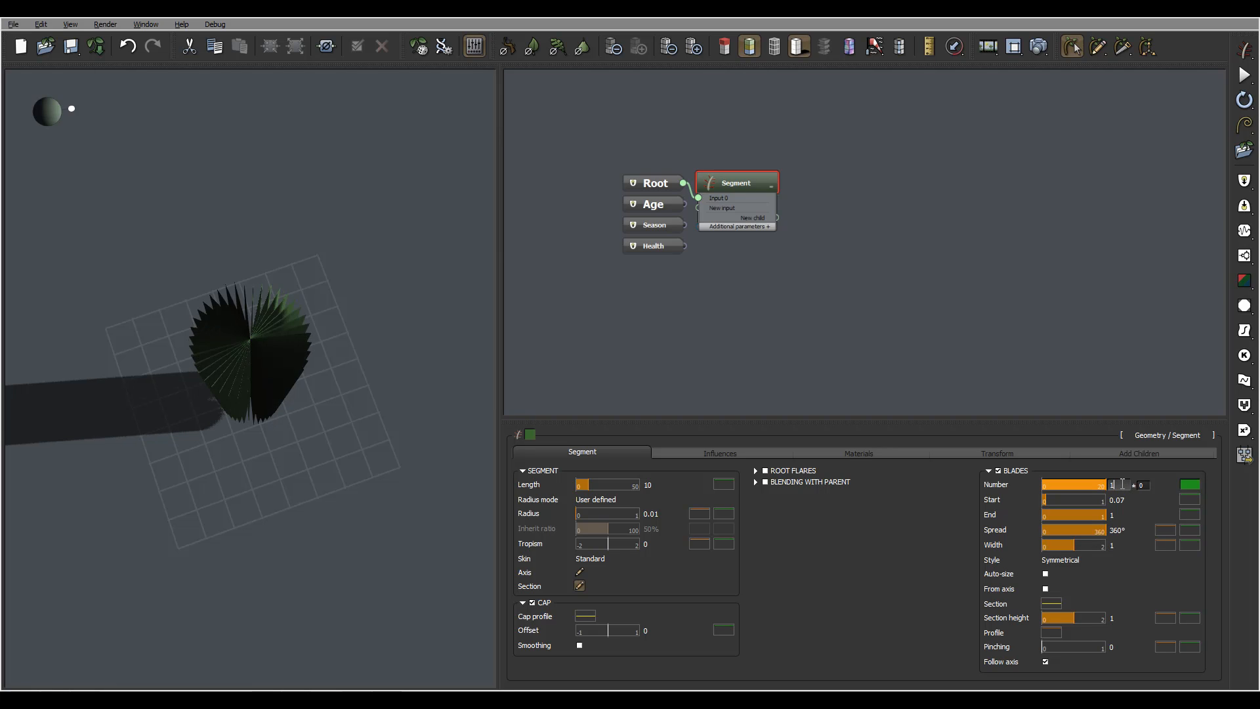
key(Return)
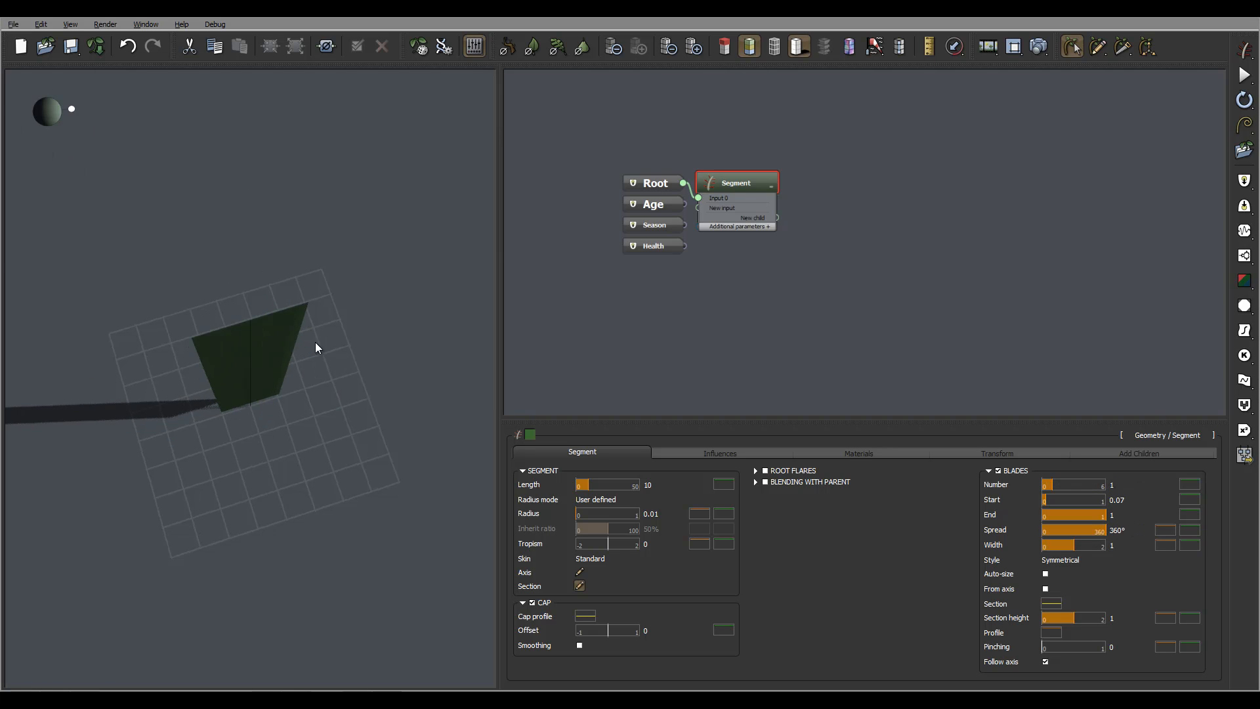
Narrow the blade width to 0.37, and widen it to about 1.02.
drag(315, 348, 293, 290)
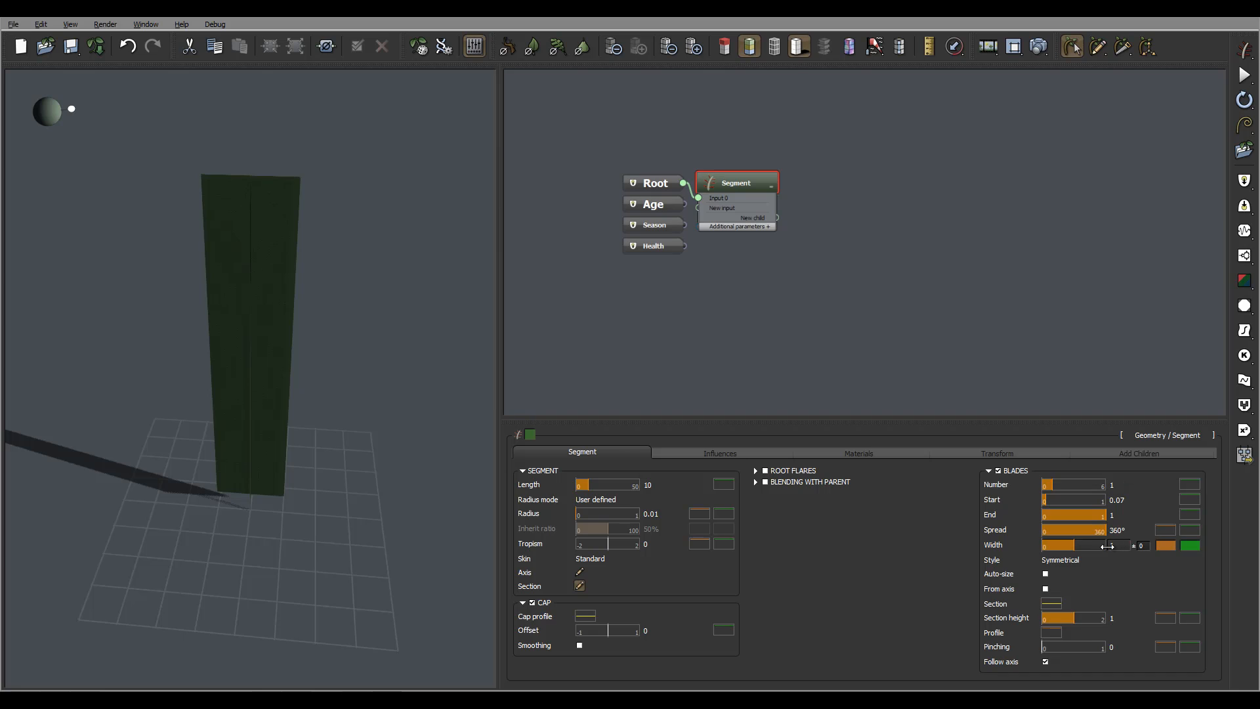
drag(1067, 545, 1053, 544)
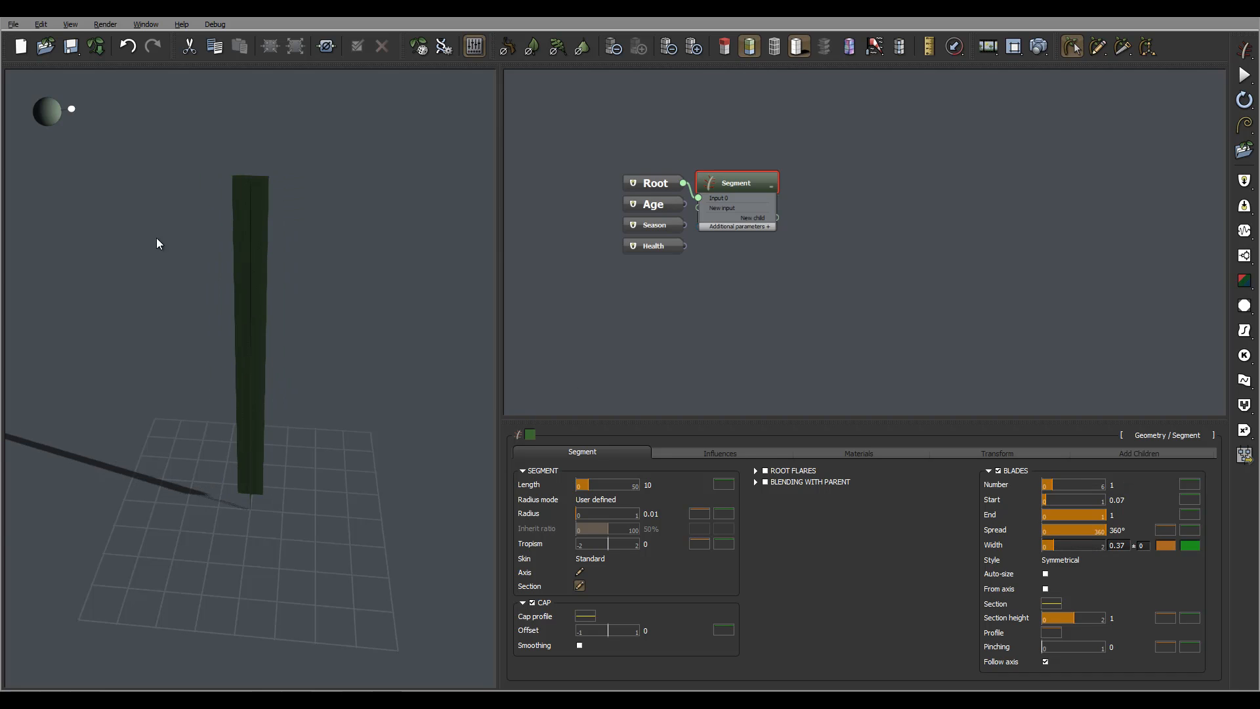
drag(345, 304, 359, 262)
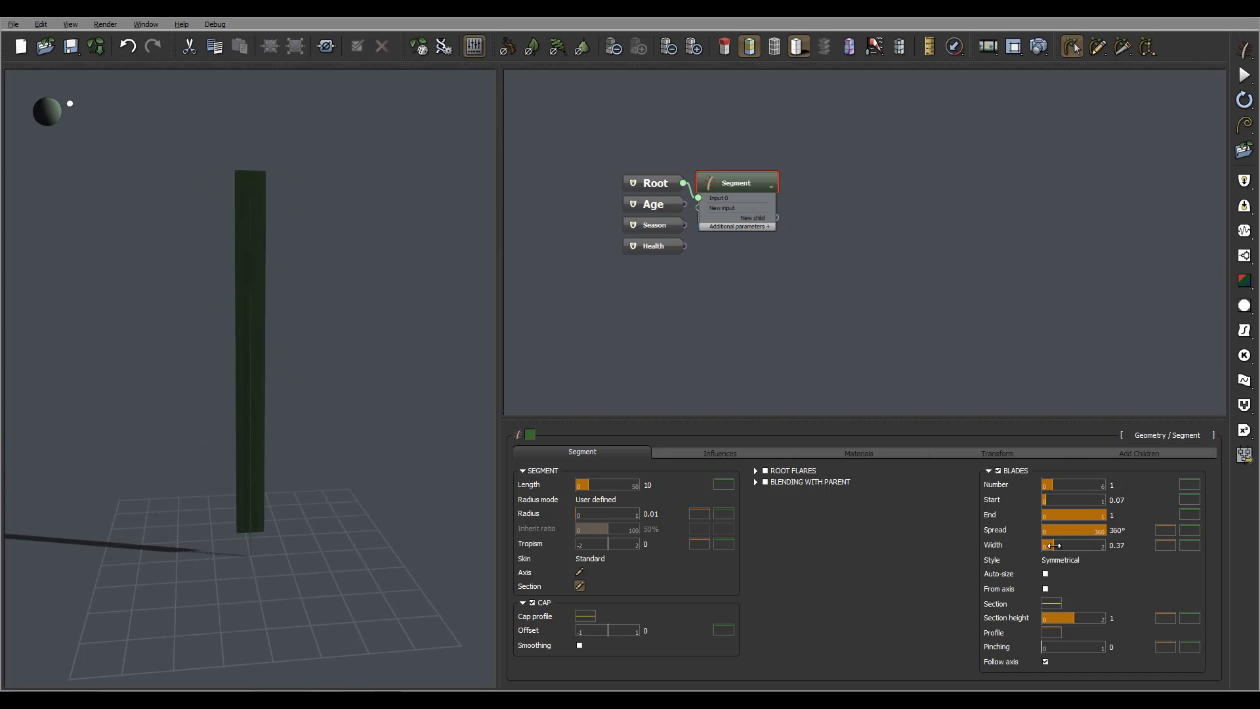
drag(1053, 545, 1083, 546)
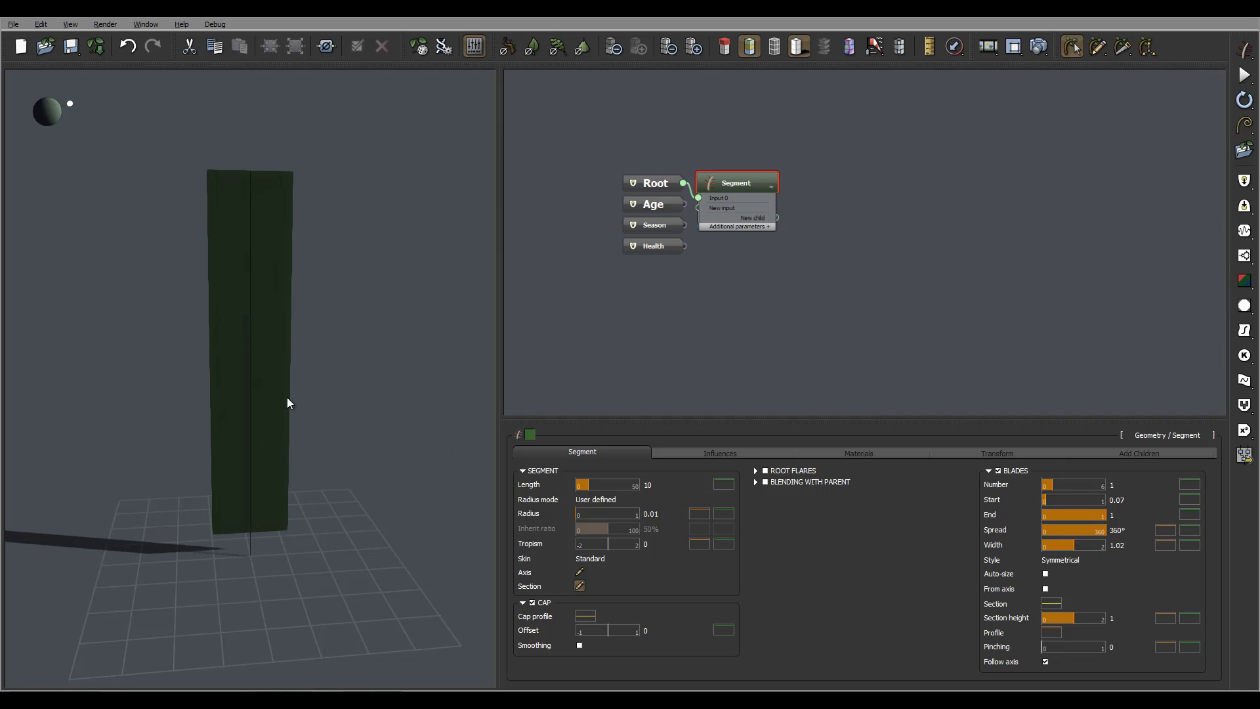
Enable Auto-size for the blades and set their width to about 0.96.
click(1044, 574)
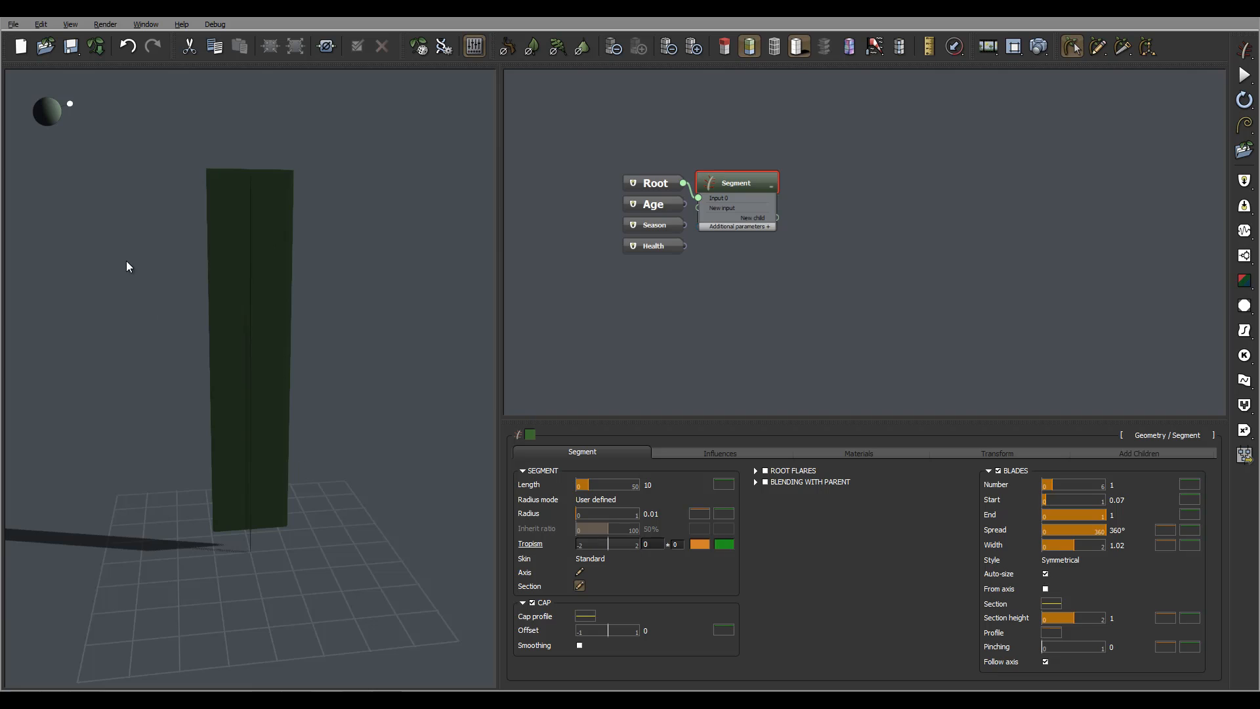
mouse_move(268, 263)
mouse_down()
mouse_move(270, 315)
mouse_move(253, 262)
mouse_up()
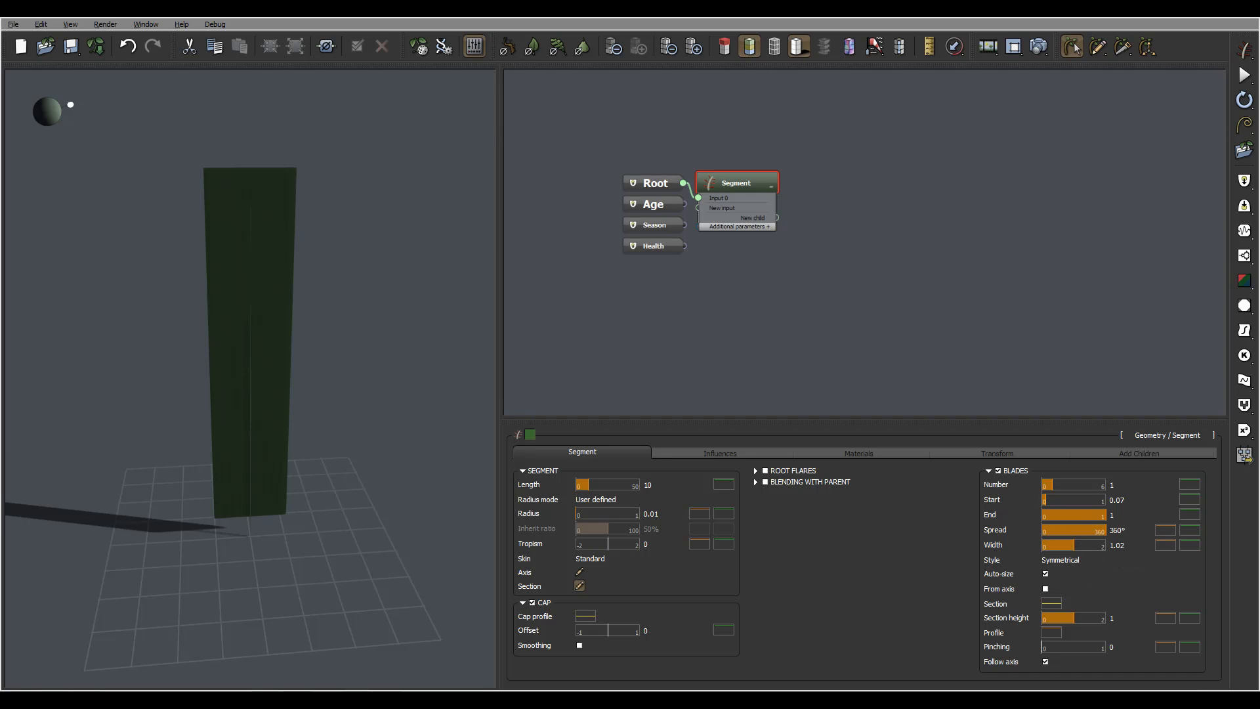
mouse_move(1086, 545)
mouse_down()
mouse_move(1060, 545)
mouse_move(1080, 546)
mouse_up()
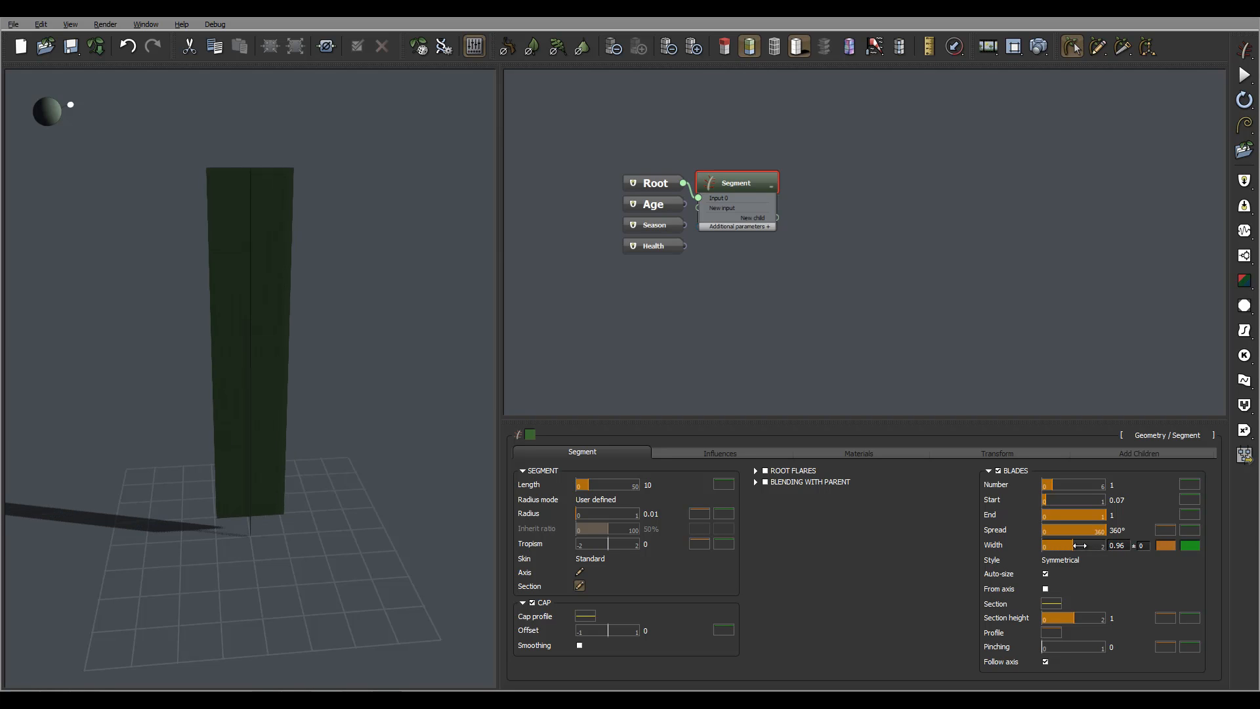
drag(398, 360, 391, 313)
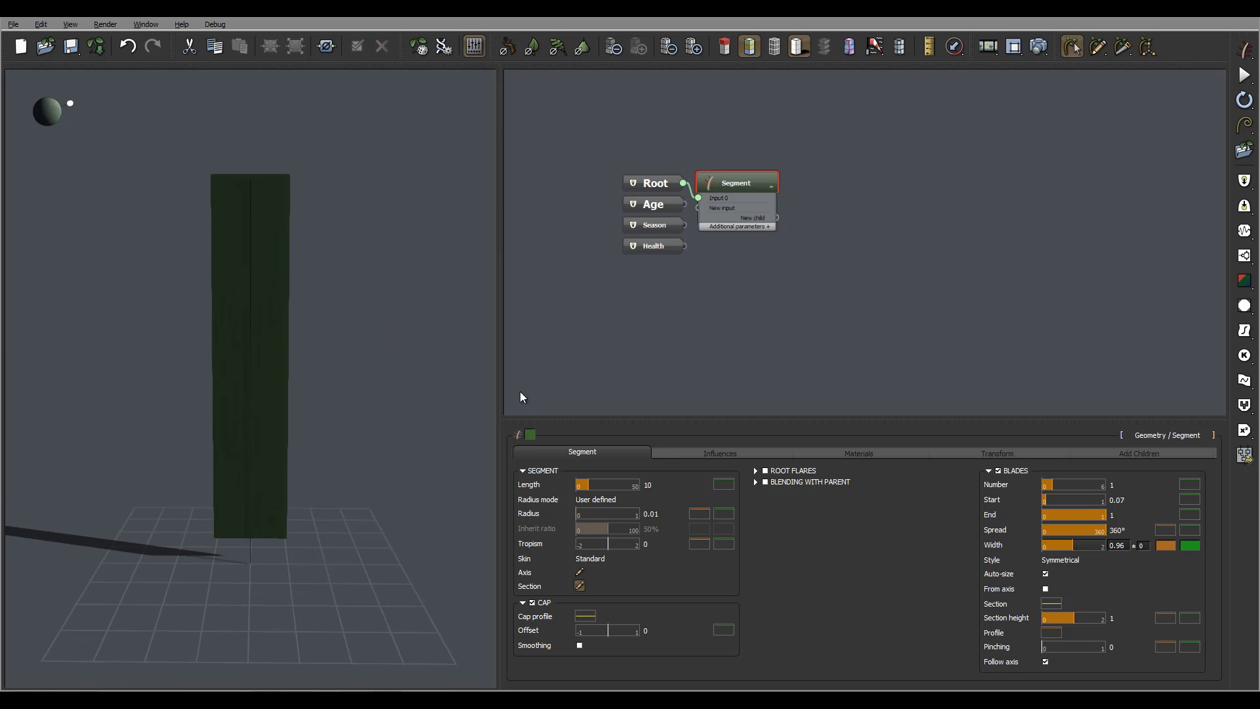
In the blade width profile, add a keypoint at about X 0.55, Y 1.01 and lower the end keypoint to about 0.31.
click(1162, 546)
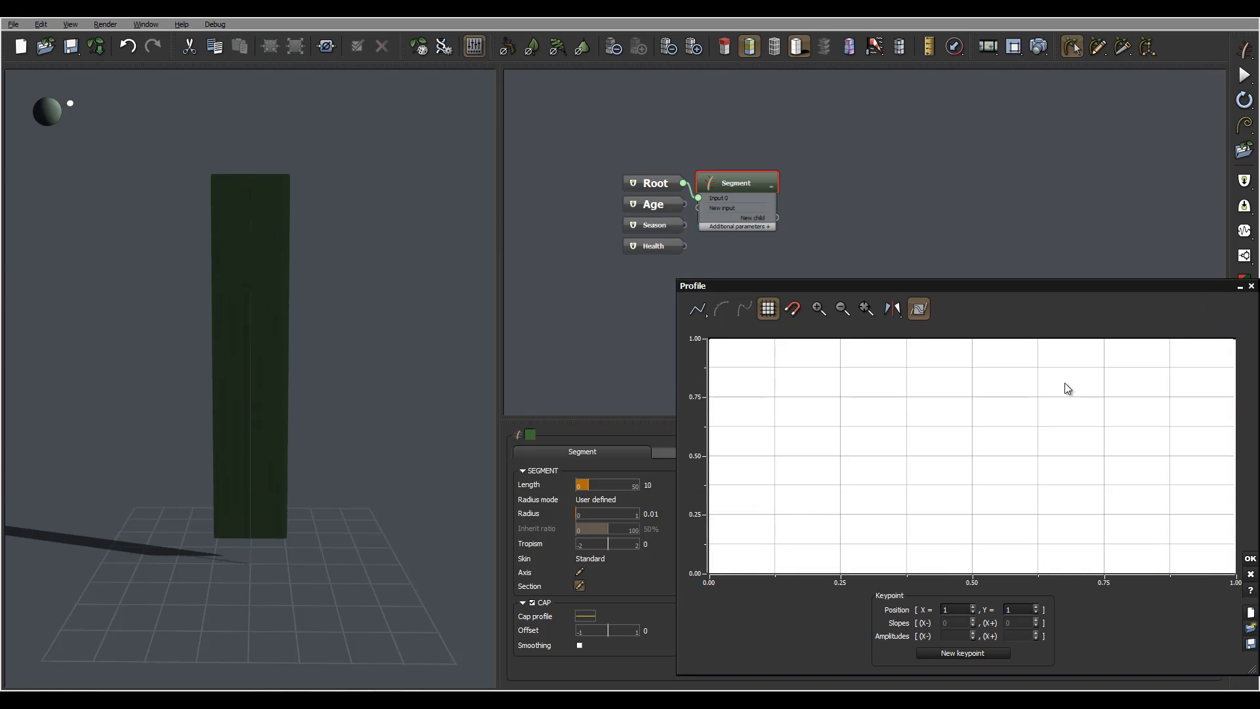
middle_drag(1132, 360, 959, 392)
click(828, 368)
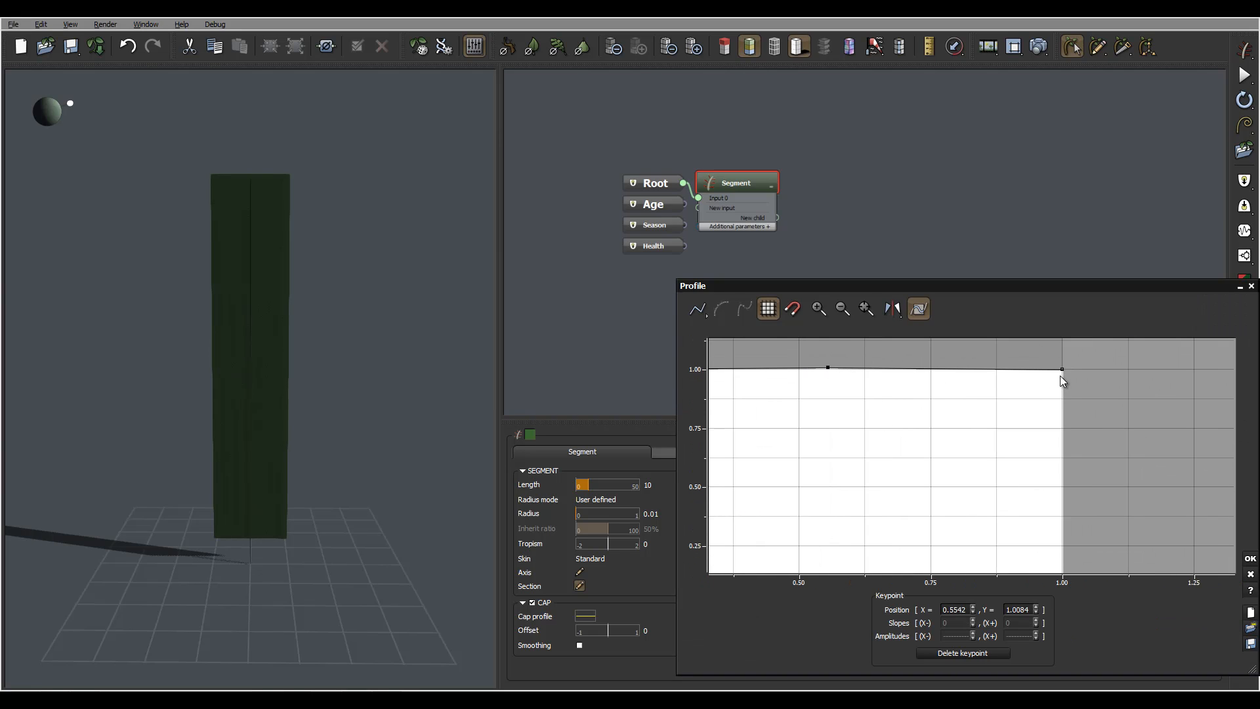
drag(1062, 371, 1063, 533)
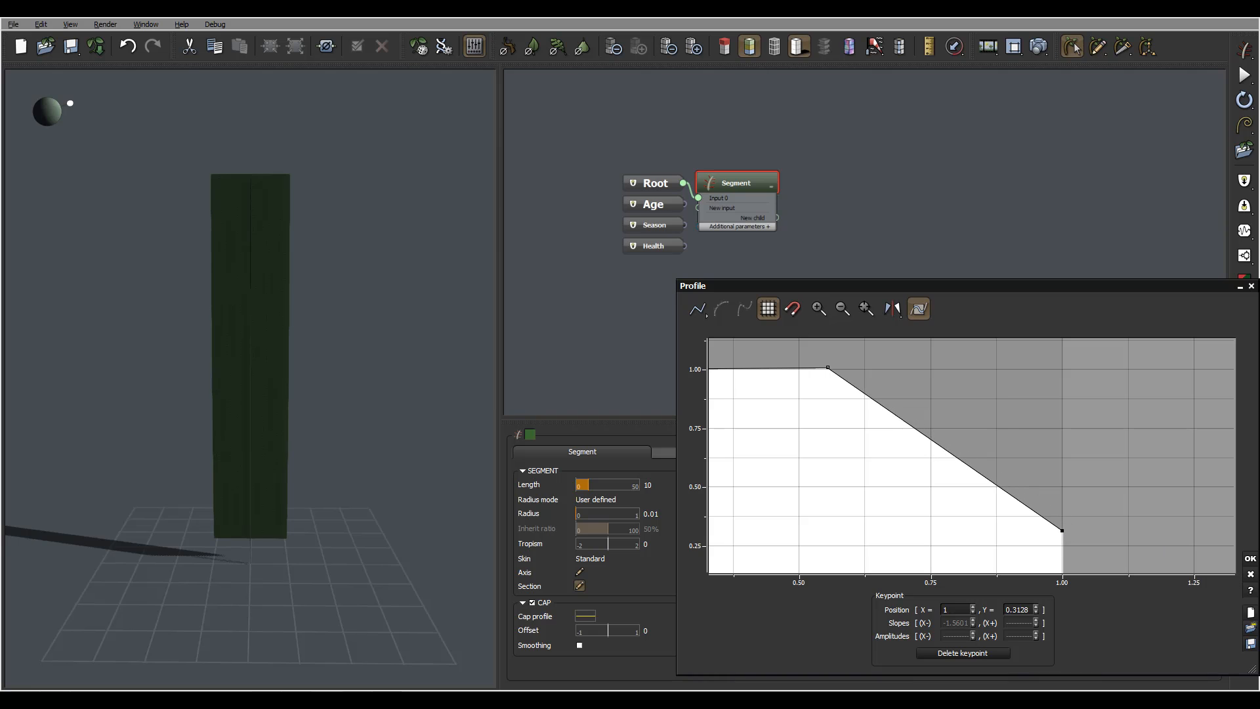
click(1250, 558)
Taper the blade's base in the width profile, starting at 0 with a keypoint at about X 0.08, Y 0.99.
drag(368, 288, 400, 341)
click(1160, 546)
drag(852, 430, 948, 435)
drag(825, 347, 865, 350)
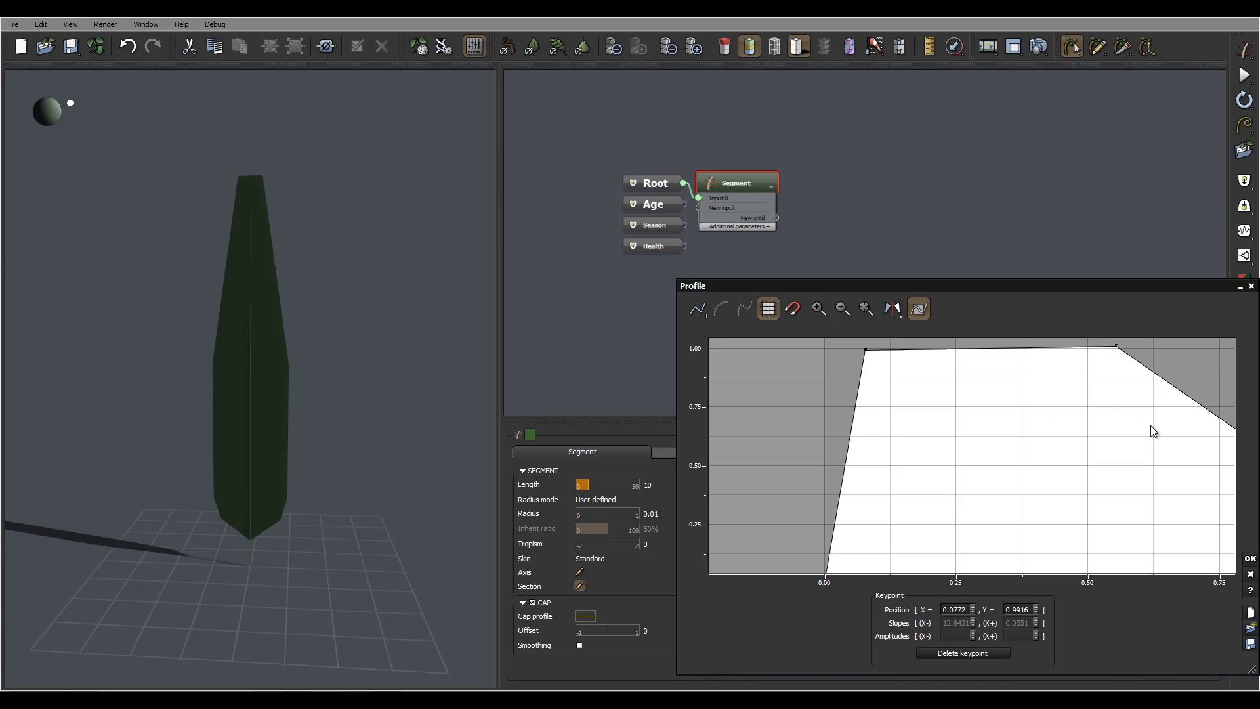
Move the width profile's upper keypoint to about X 0.75, Y 0.99 and lower the end keypoint to about 0.14.
drag(1151, 428, 1012, 472)
drag(950, 383, 1055, 385)
right_drag(324, 360, 303, 340)
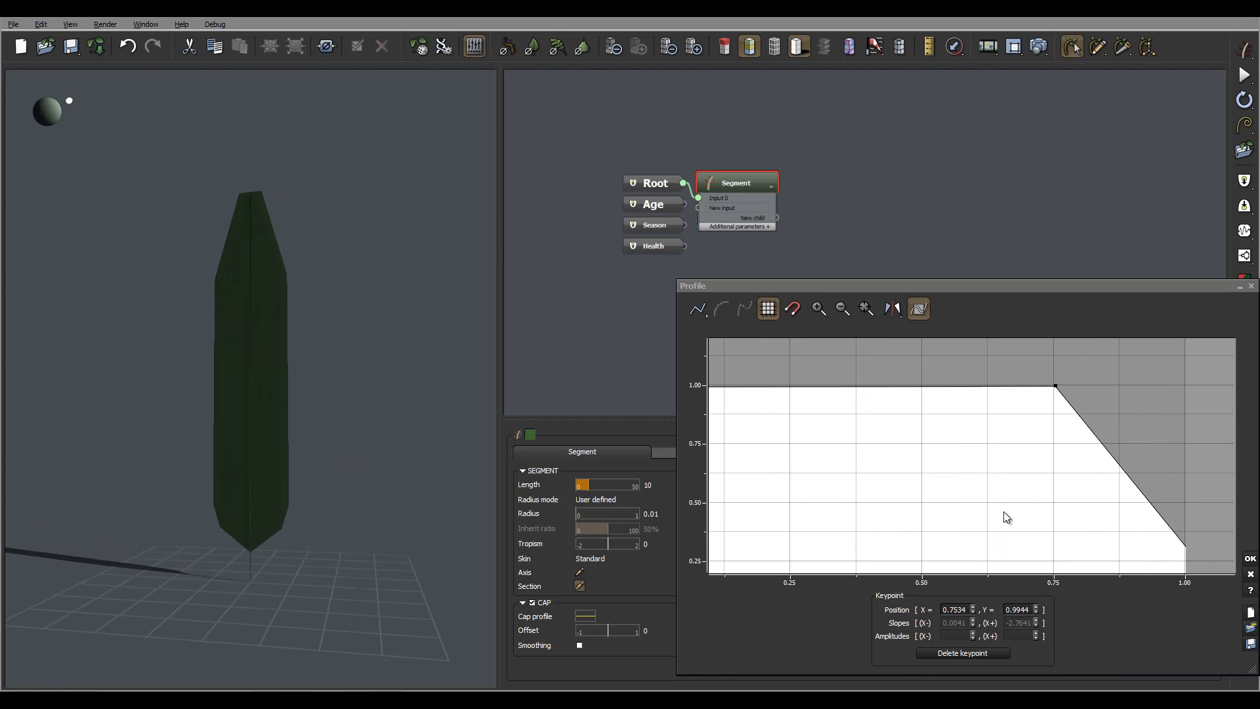
drag(1104, 540, 993, 460)
drag(1076, 467, 1076, 508)
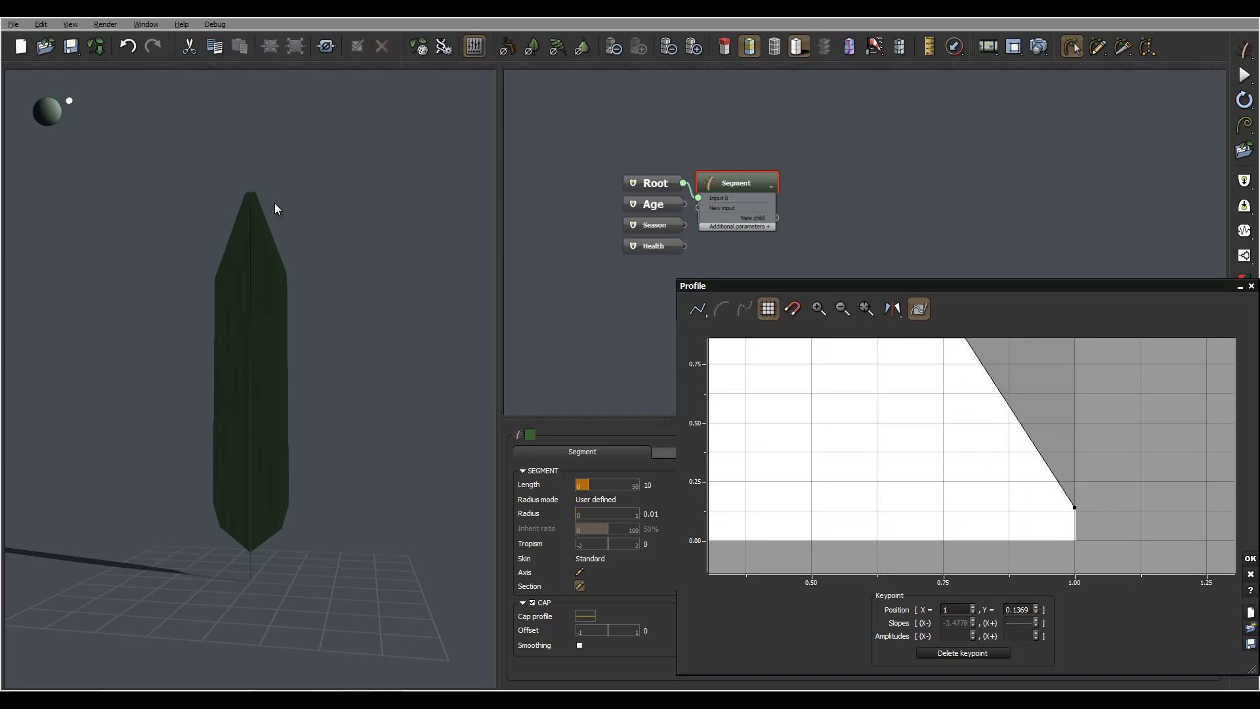
right_drag(274, 203, 325, 256)
Move the upper keypoint to about X 0.39, Y 1 and add another at about X 0.80, Y 0.65.
drag(966, 403, 1004, 493)
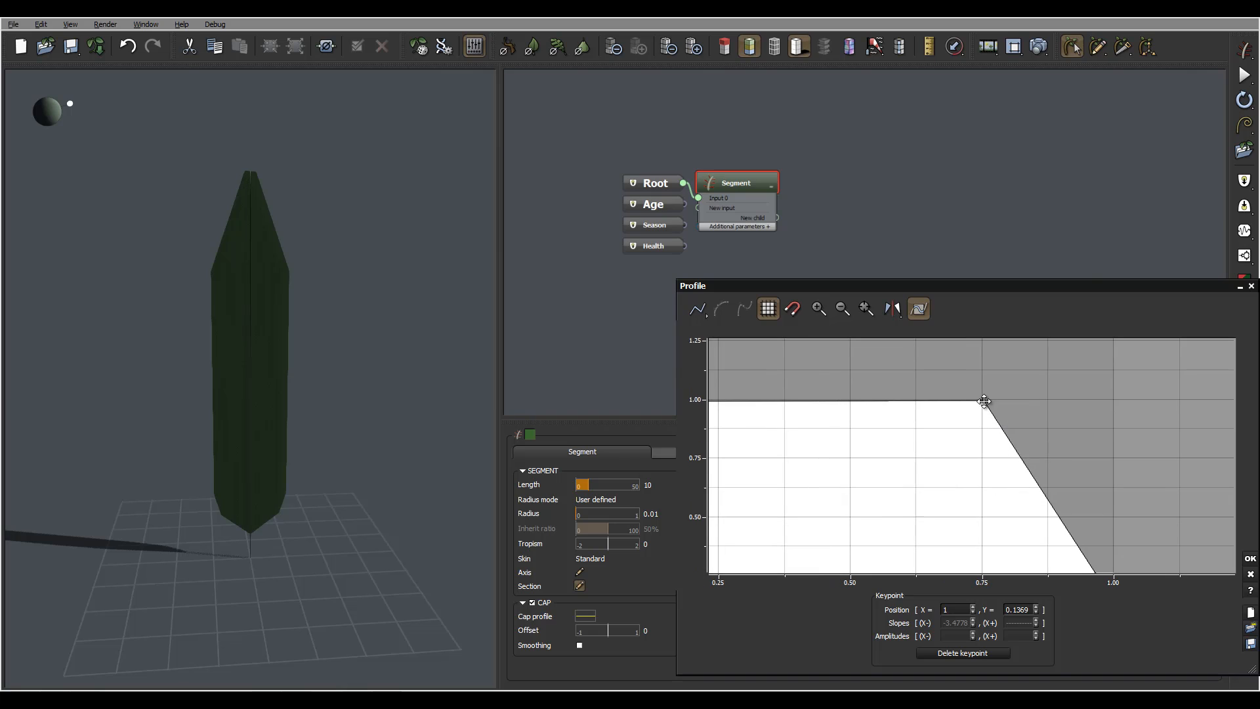
drag(983, 400, 794, 399)
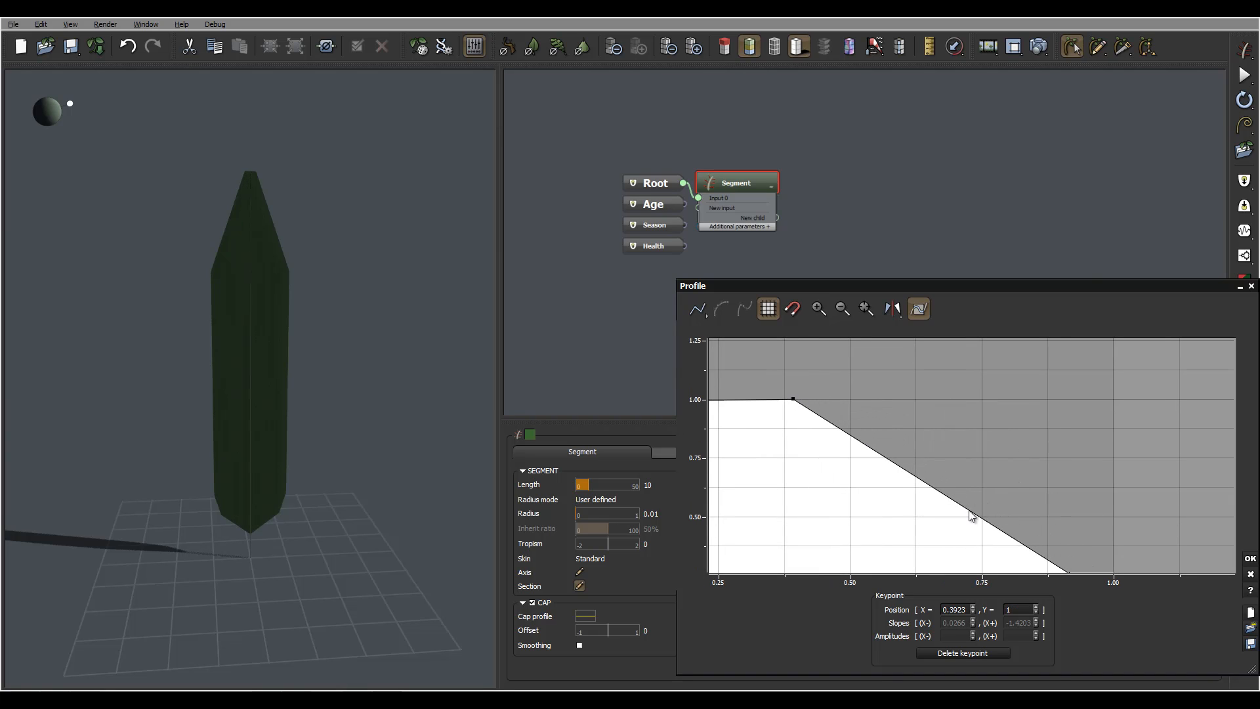
drag(982, 519, 1009, 484)
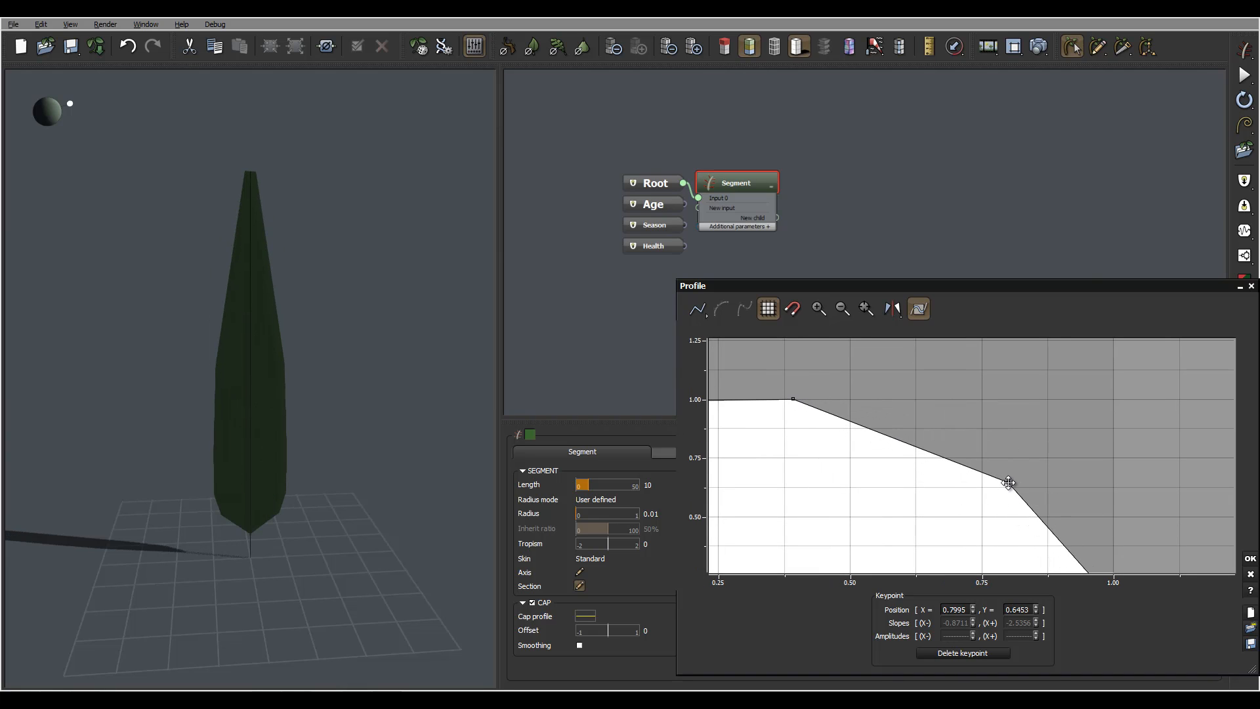
Convert the blade width profile to a smooth curve and apply it.
click(699, 311)
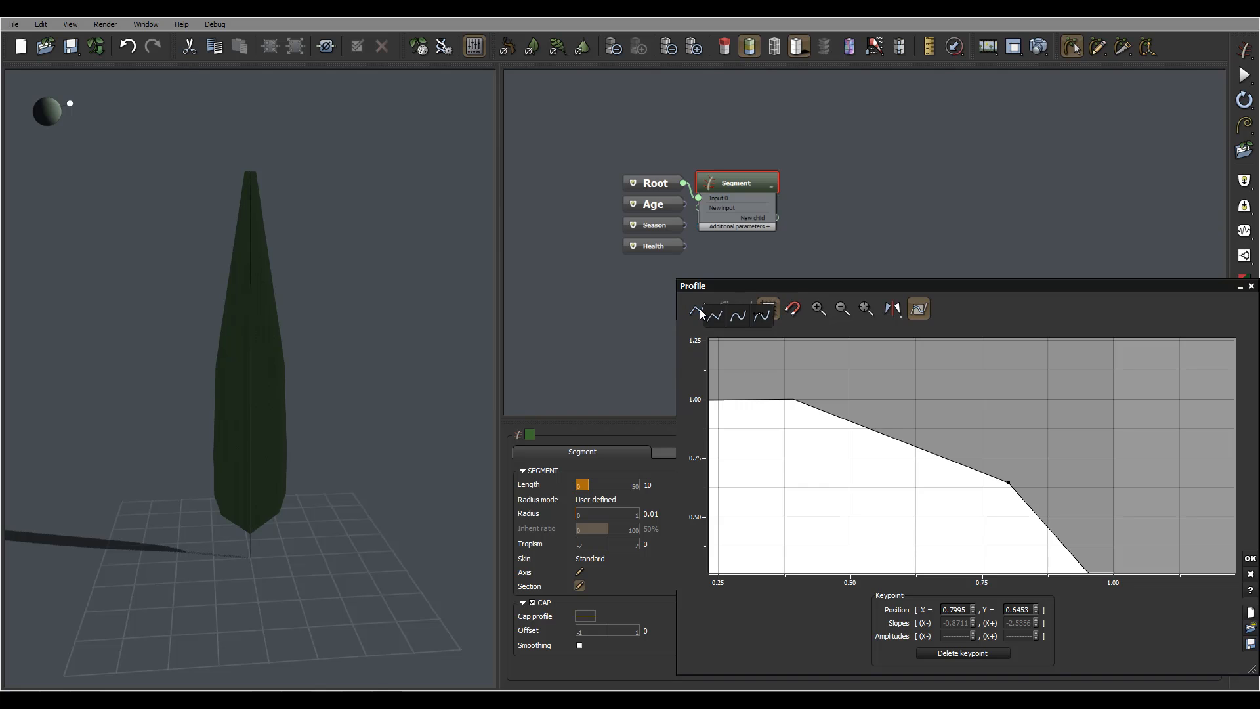
click(734, 316)
drag(932, 460, 947, 419)
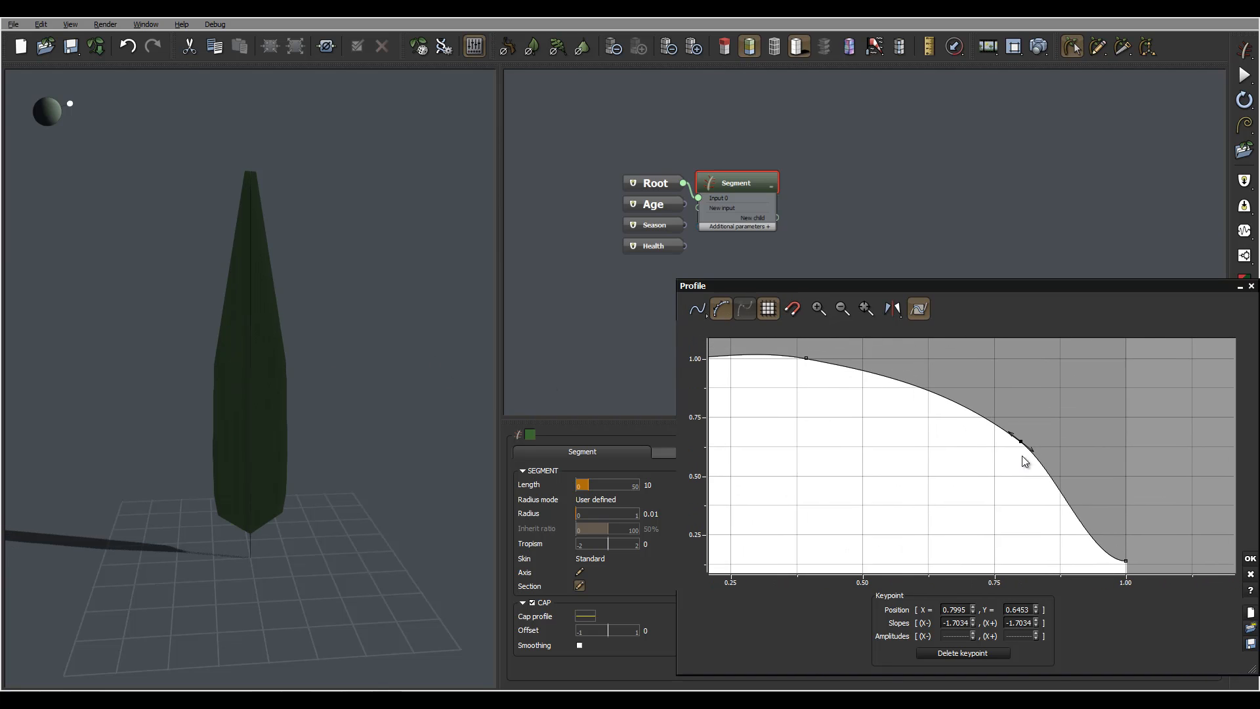
drag(1156, 509, 1109, 428)
click(1250, 559)
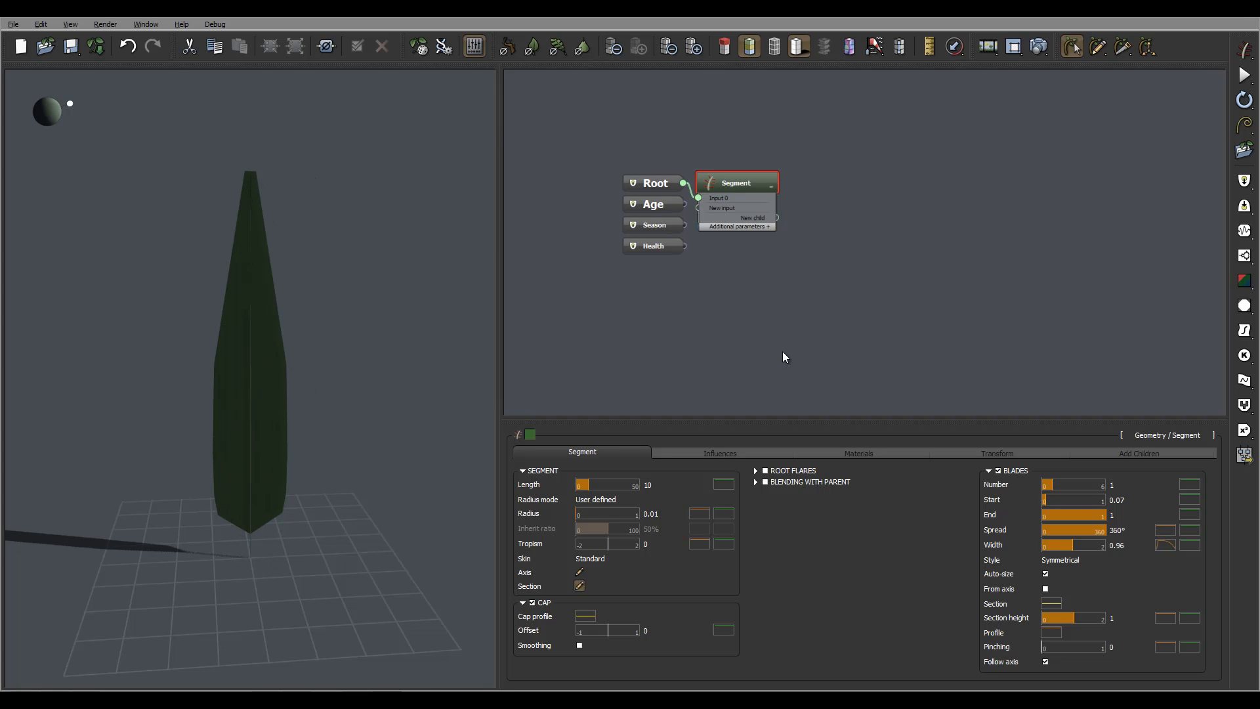
Try a blade width of 1.1, and set the width to exactly 1.
mouse_move(281, 322)
mouse_down()
mouse_move(380, 312)
mouse_move(180, 326)
mouse_move(236, 333)
mouse_move(199, 233)
mouse_move(253, 199)
mouse_up()
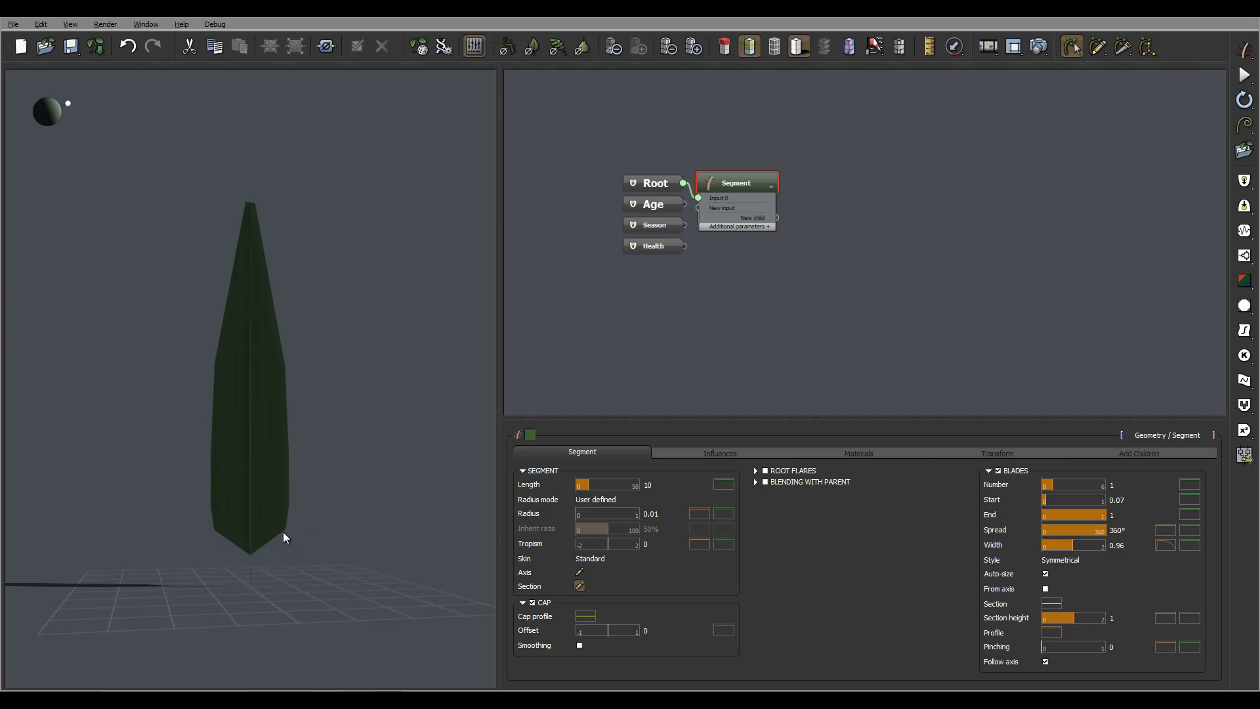
mouse_move(283, 531)
mouse_down()
mouse_move(301, 510)
mouse_move(240, 515)
mouse_up()
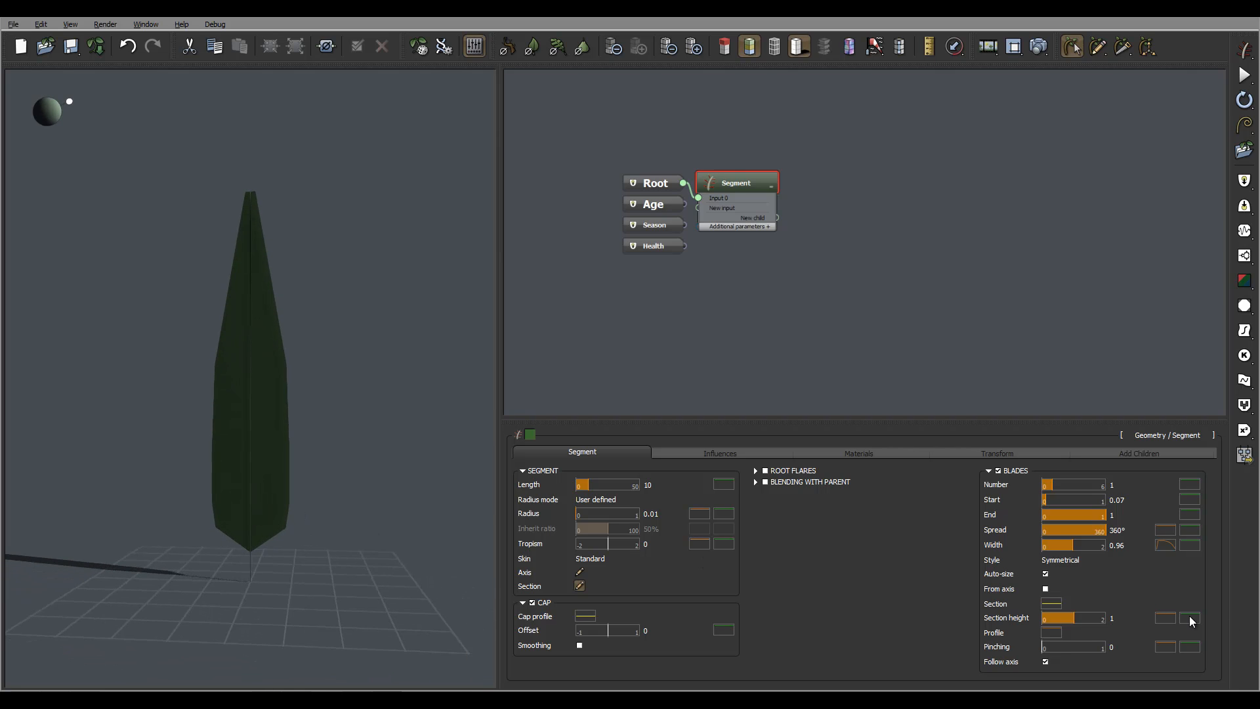
drag(1074, 544, 1081, 544)
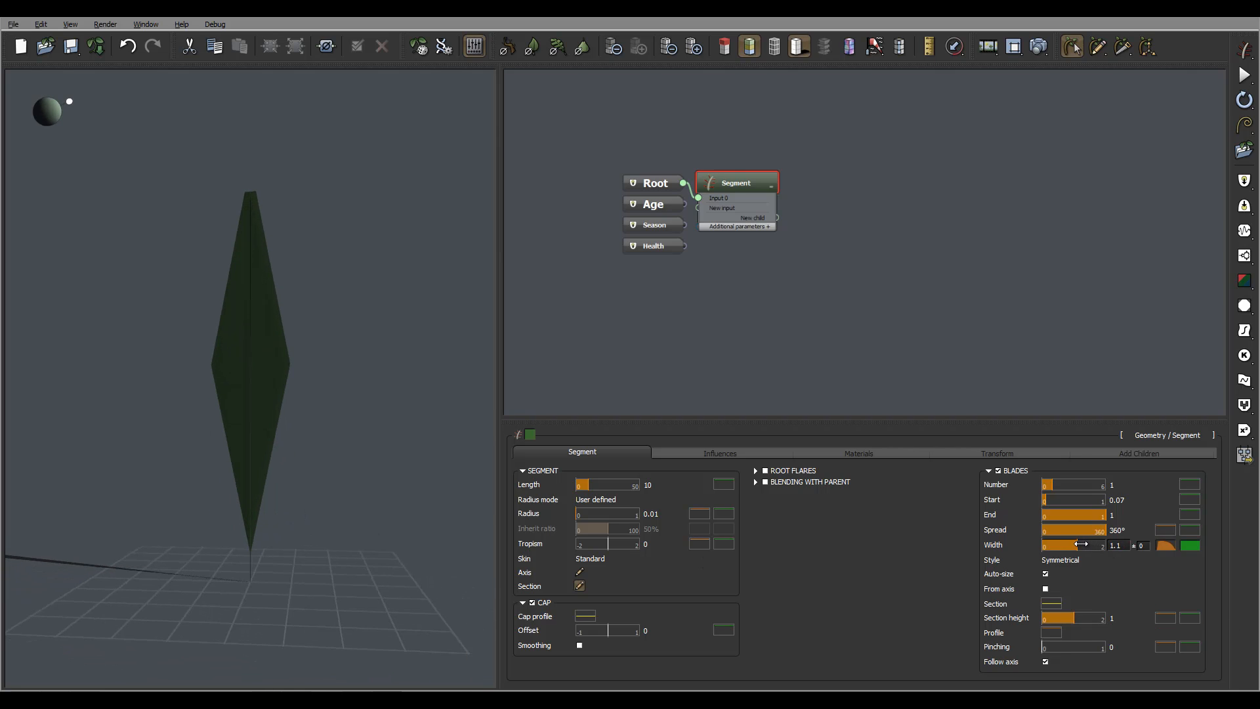
double_click(1125, 545)
text(1)
key(Return)
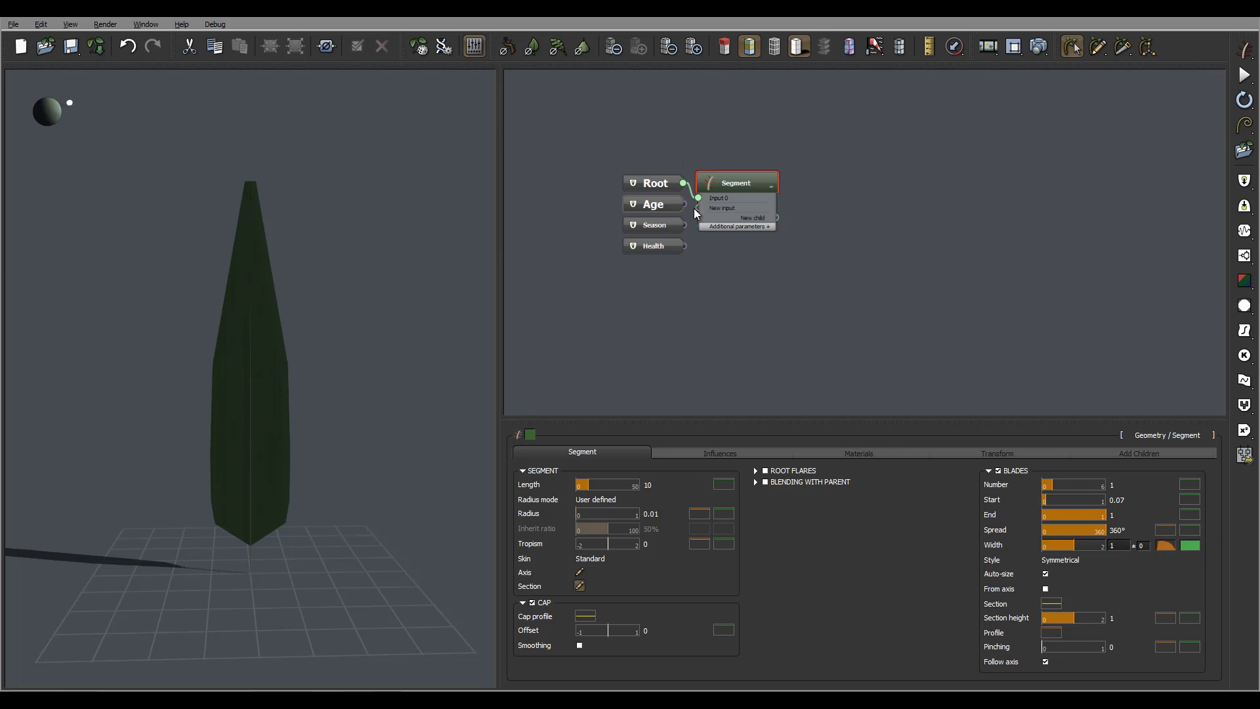
mouse_move(294, 250)
mouse_down()
mouse_move(336, 253)
mouse_move(274, 256)
mouse_up()
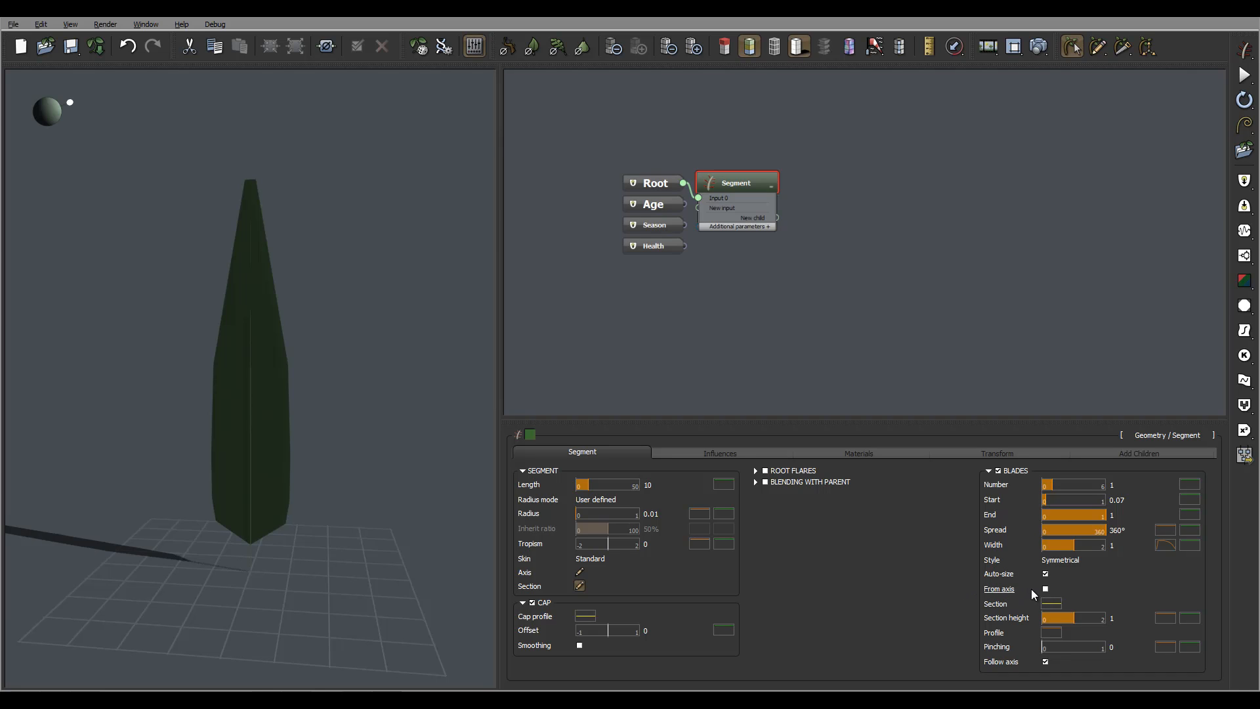
Add a new Segment node connected to Root and move the bladed segment's node away to make room.
right_click(766, 294)
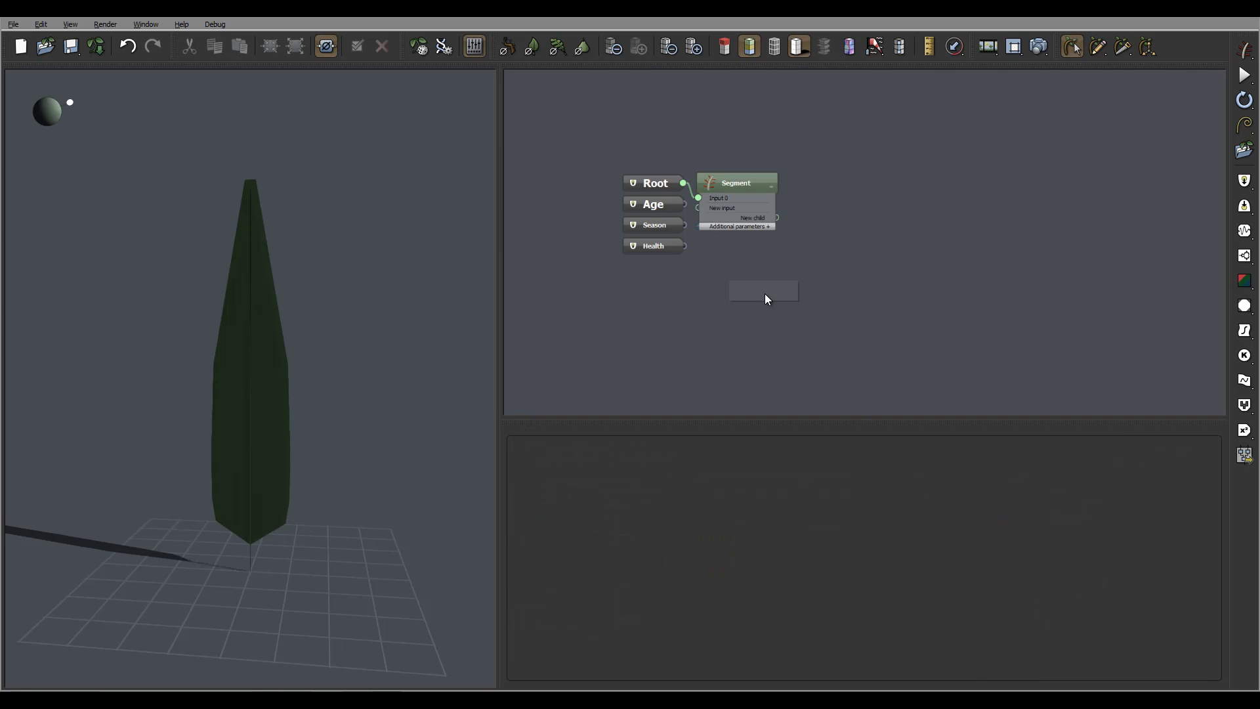
click(758, 302)
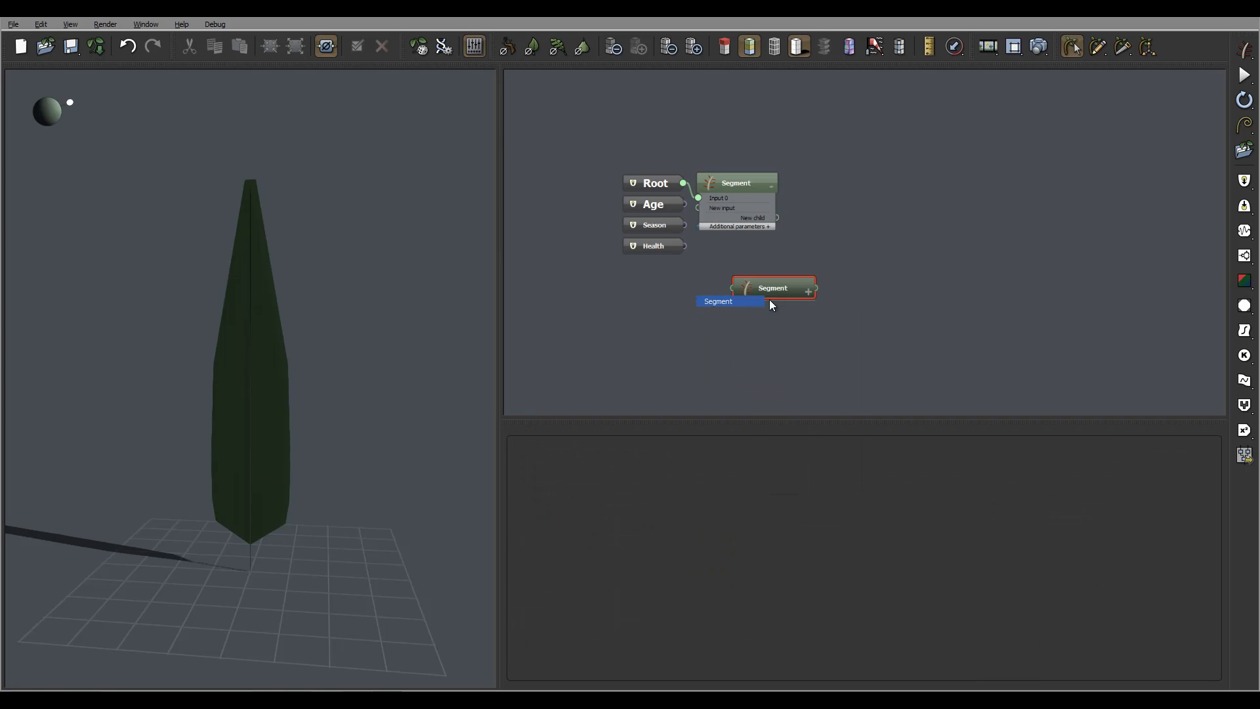
drag(733, 288, 951, 140)
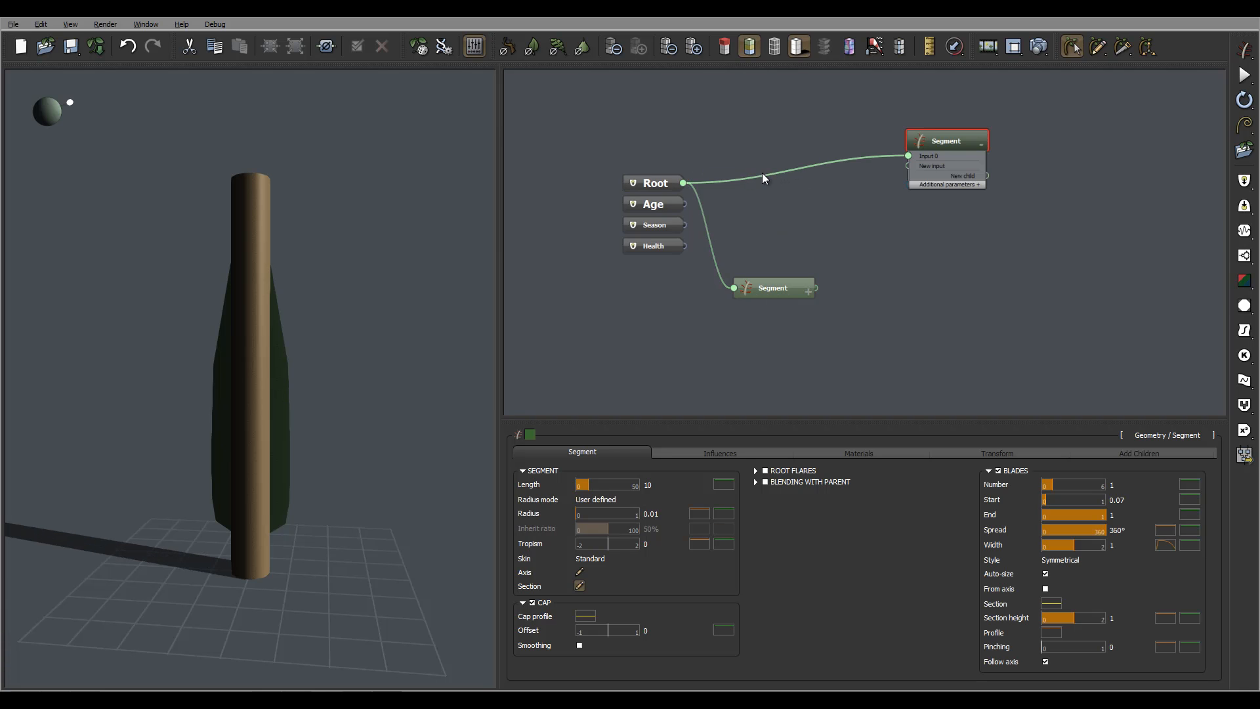
Remove the link between Root and the bladed segment, and connect the bladed segment as a child of the new segment.
click(762, 172)
key(Delete)
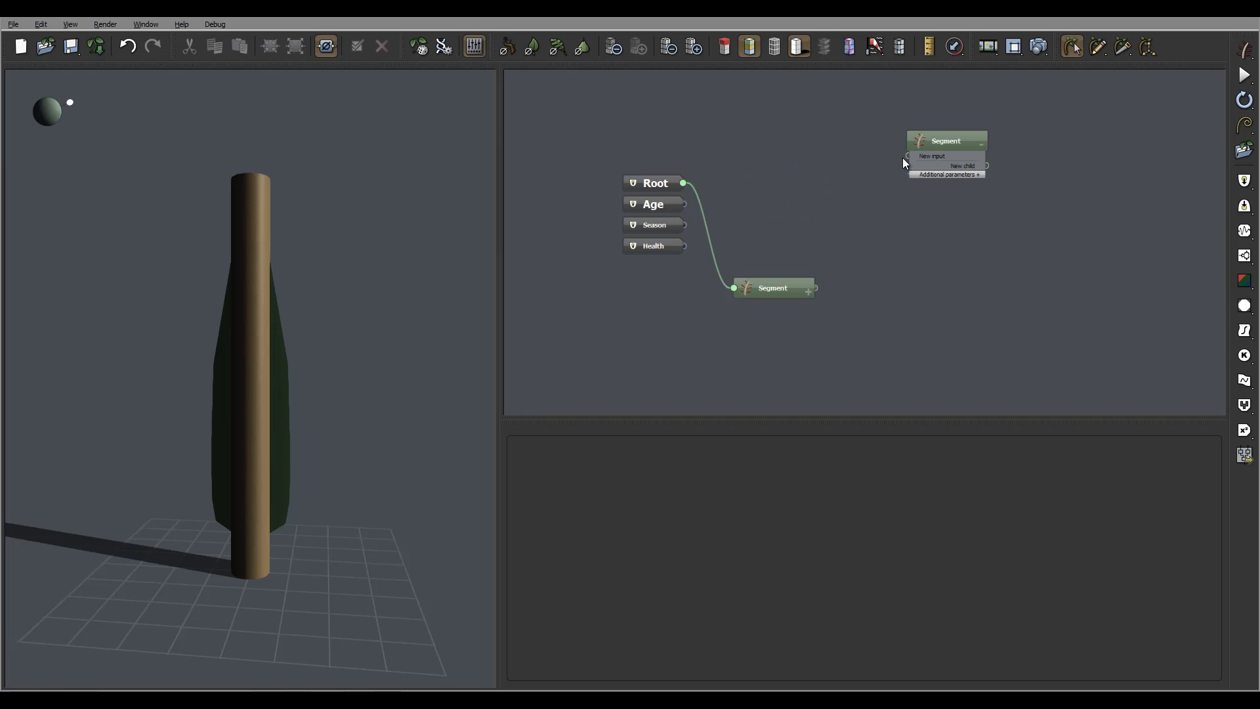
drag(816, 289, 909, 155)
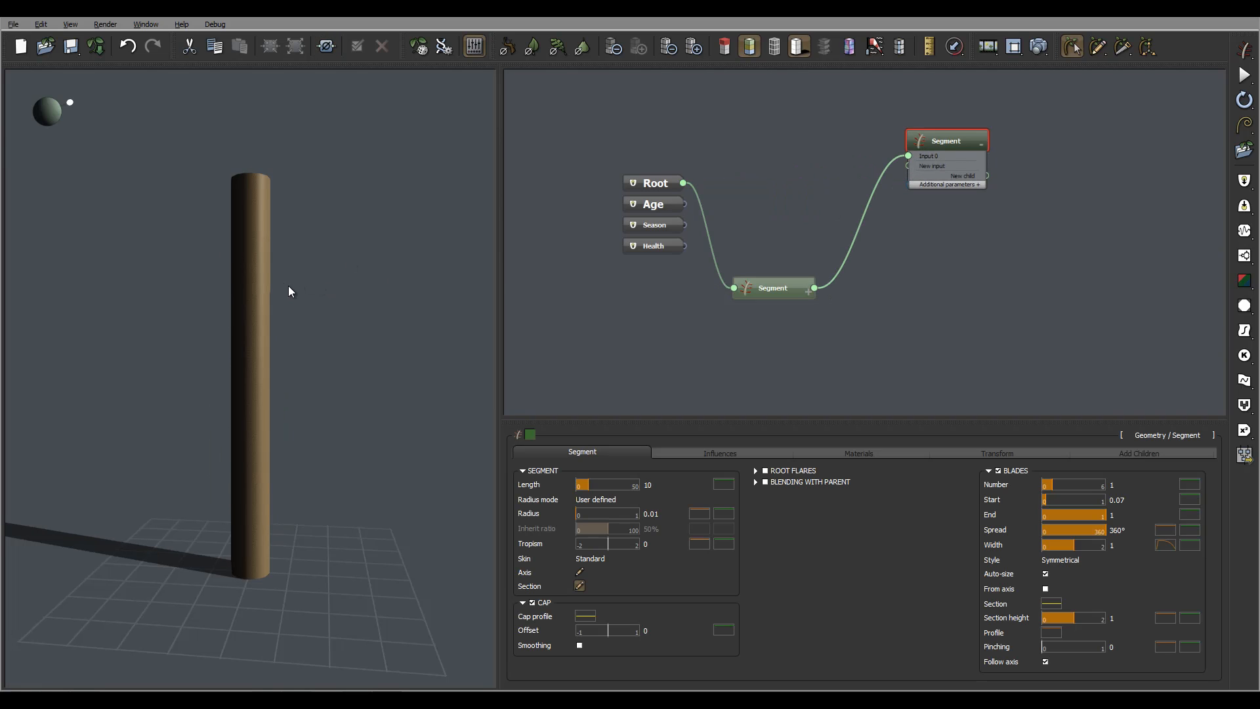
right_drag(289, 286, 381, 299)
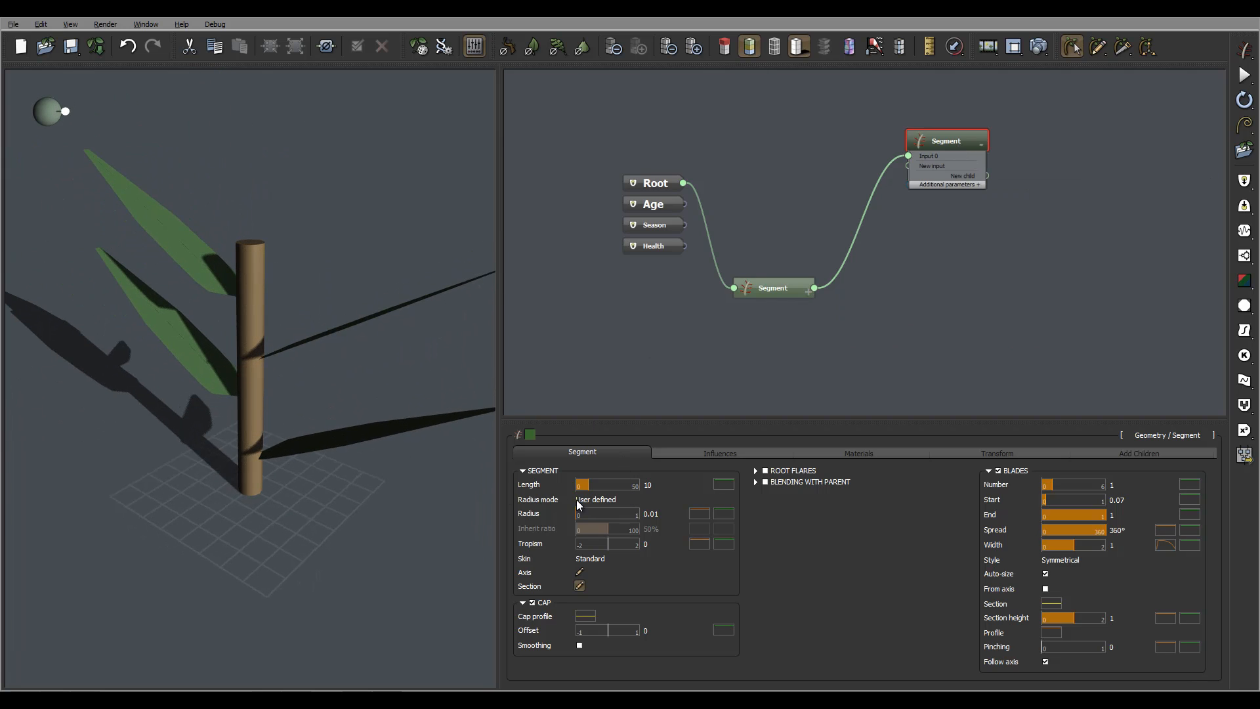
Set the bladed segment's length to 6.
double_click(648, 486)
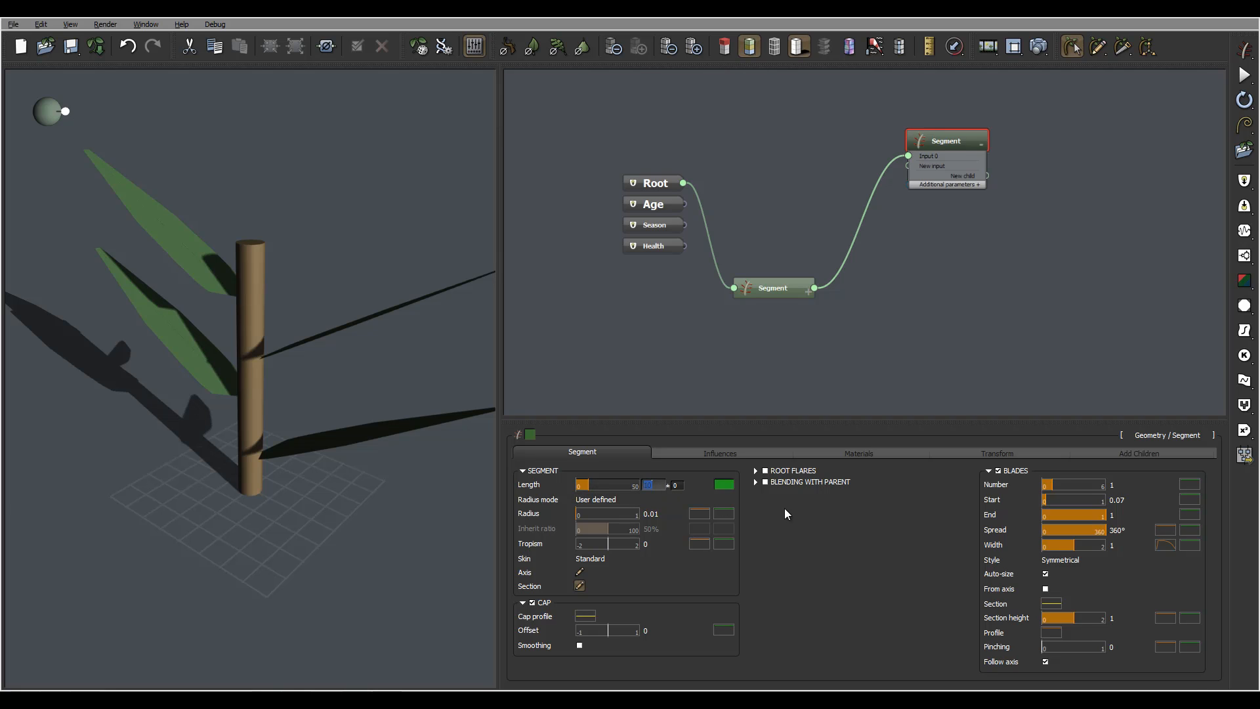
text(6)
key(Return)
right_drag(282, 345, 420, 343)
scroll(305, 357, up, 3)
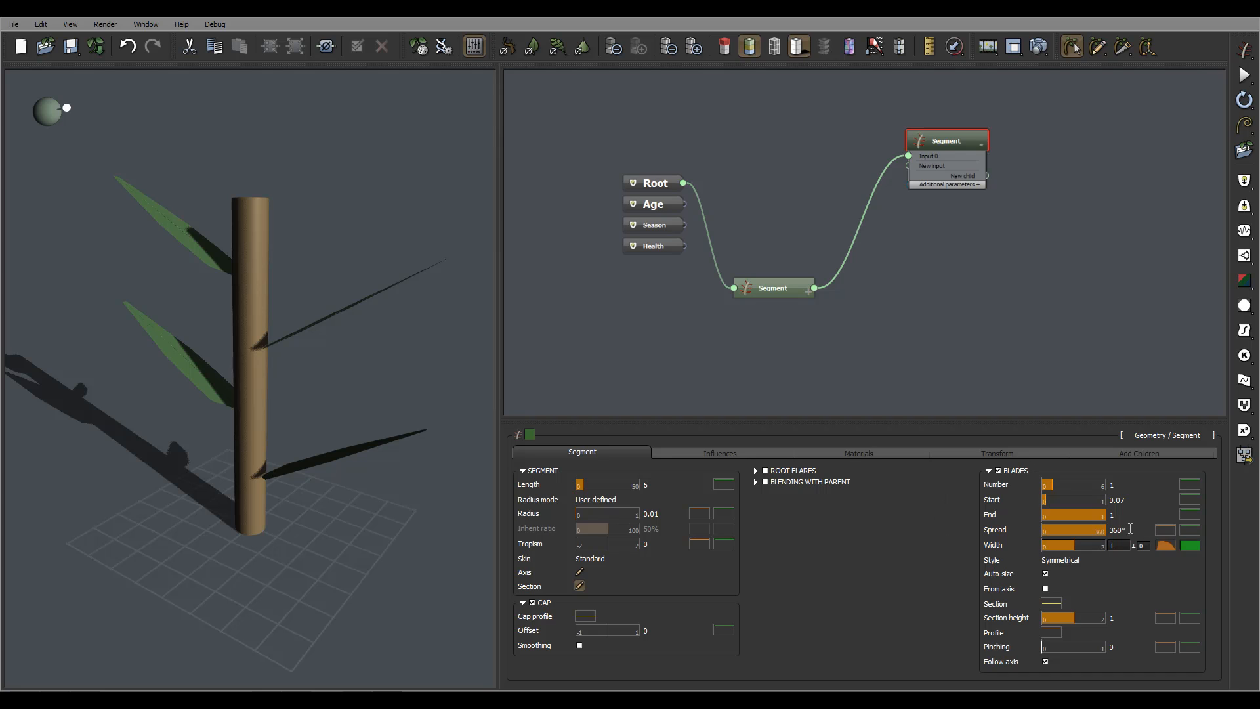
Open the blade section curve for editing and add a keypoint at about X 0.59, Y -0.59.
click(1047, 588)
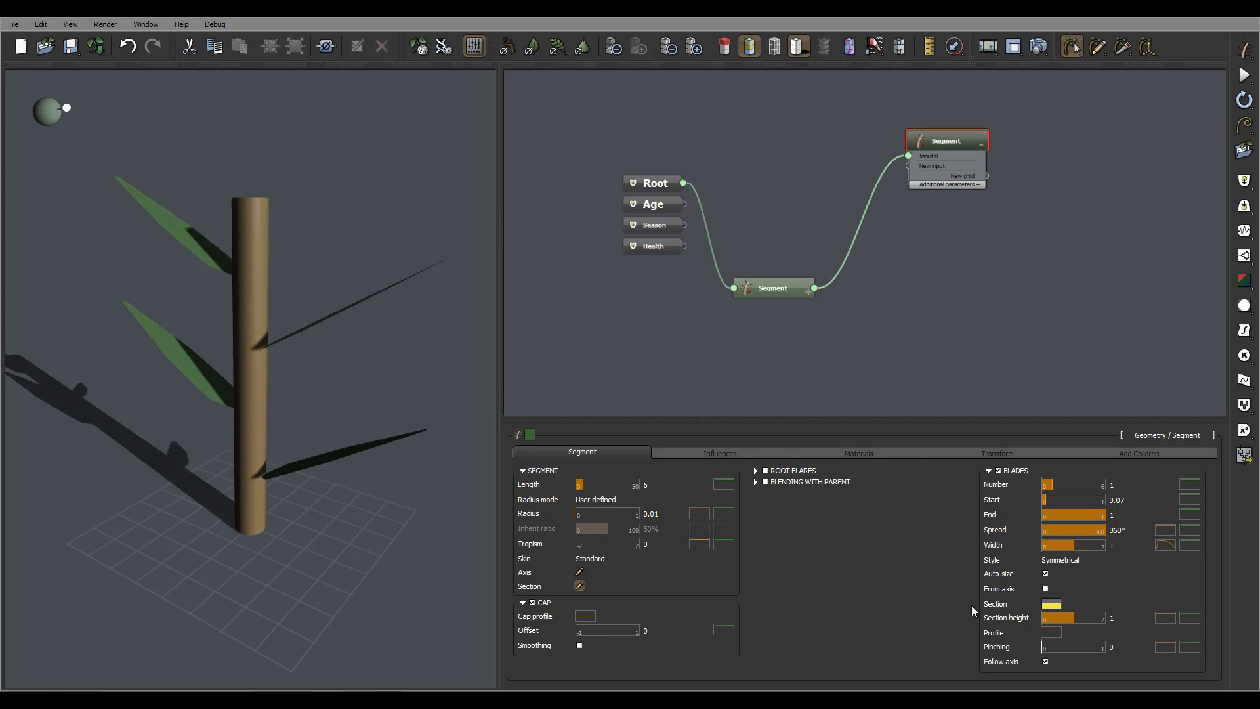
click(1058, 602)
click(1070, 507)
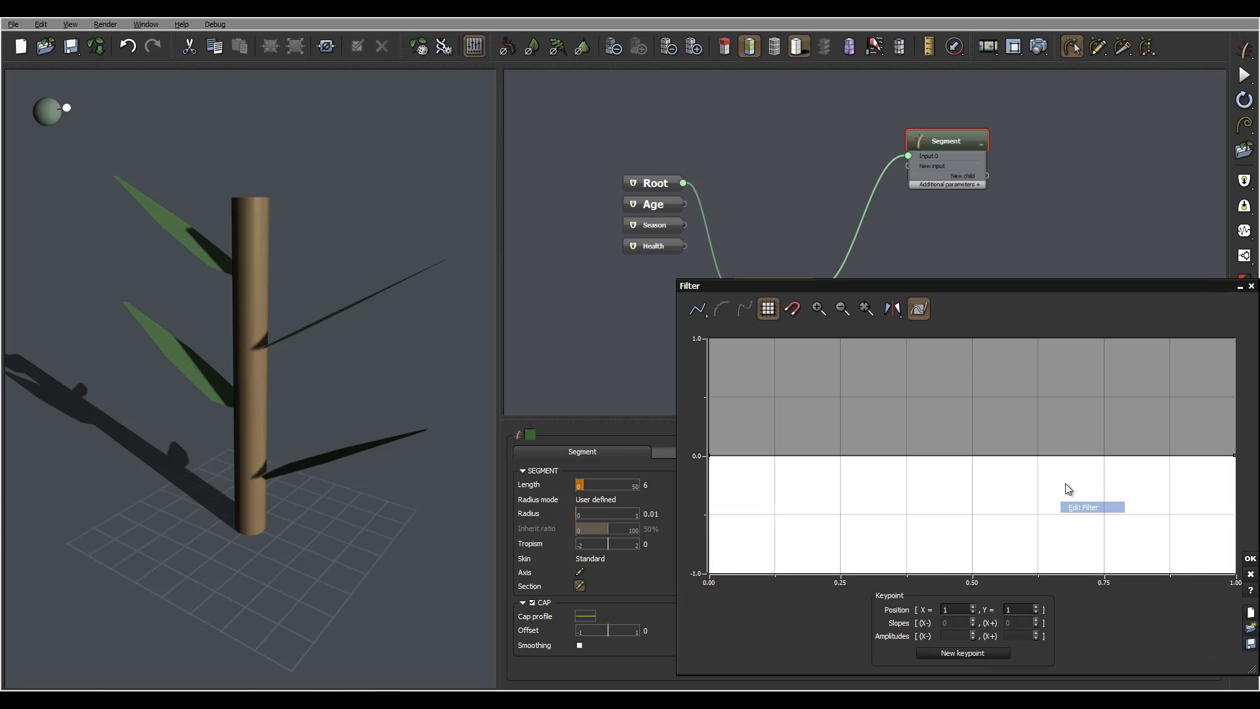
middle_drag(1037, 387, 856, 327)
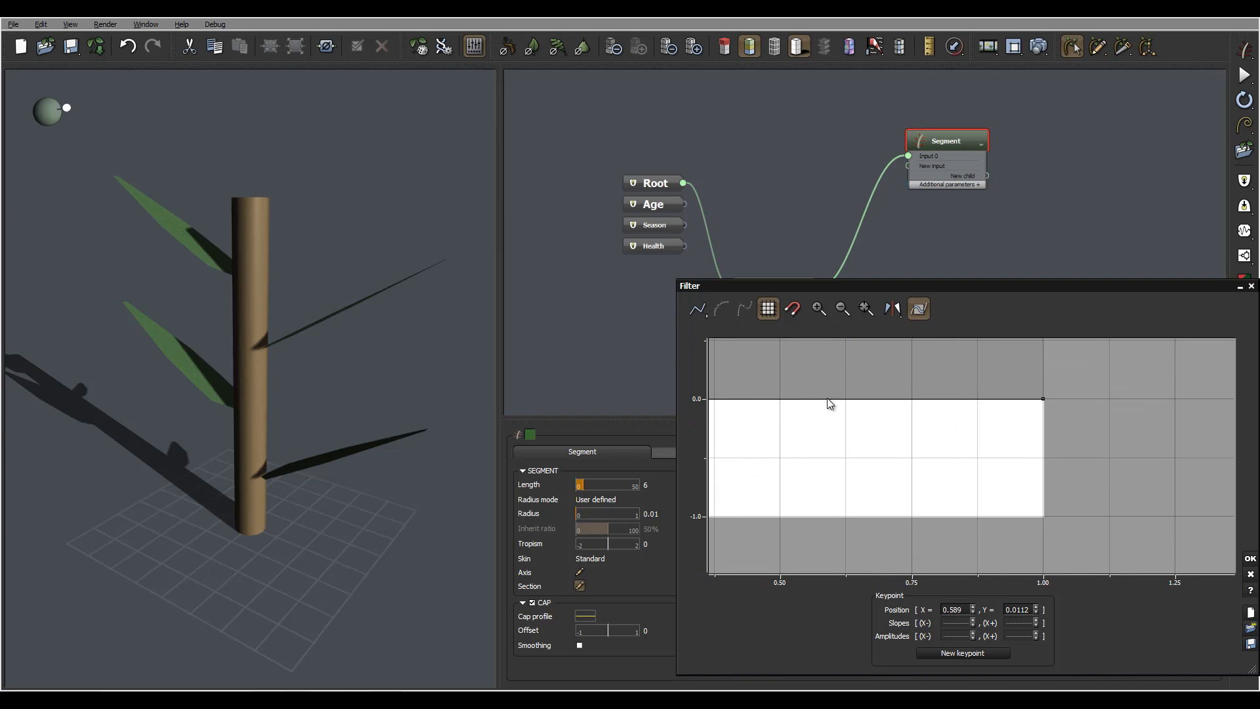
click(827, 397)
drag(827, 398, 827, 467)
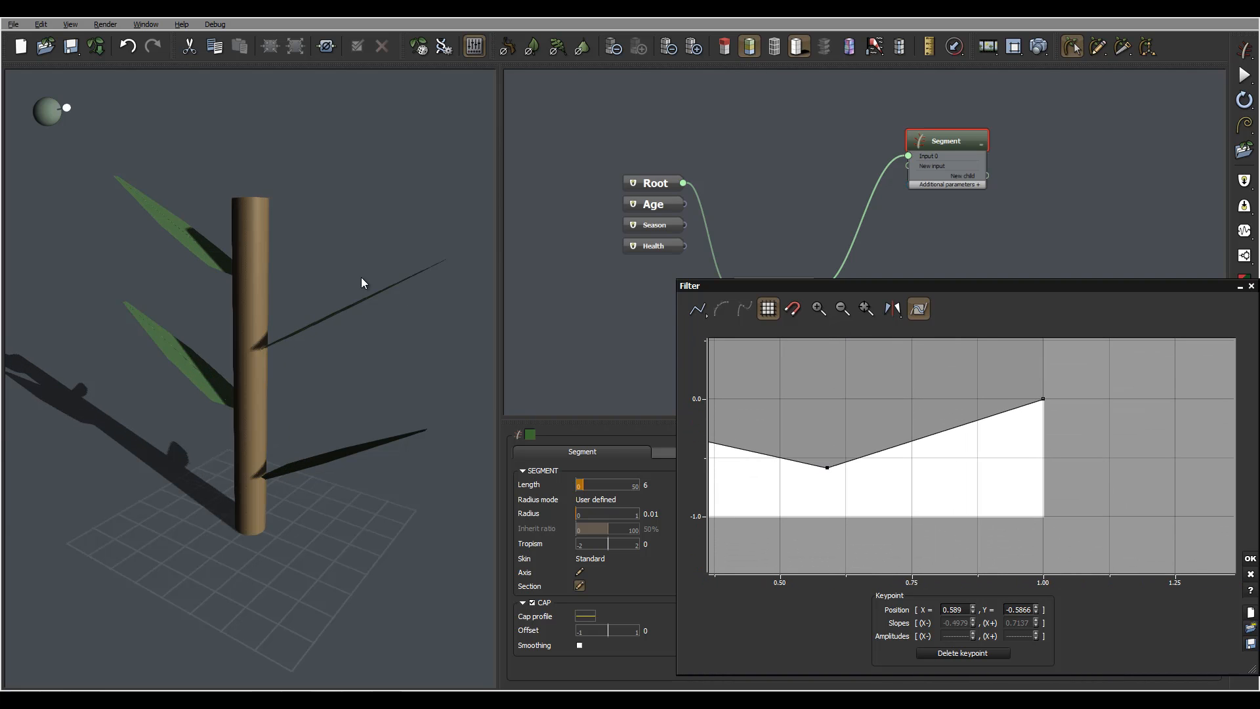
Inspect the folded blades from several angles against the section curve, and apply the curve.
drag(361, 283, 360, 333)
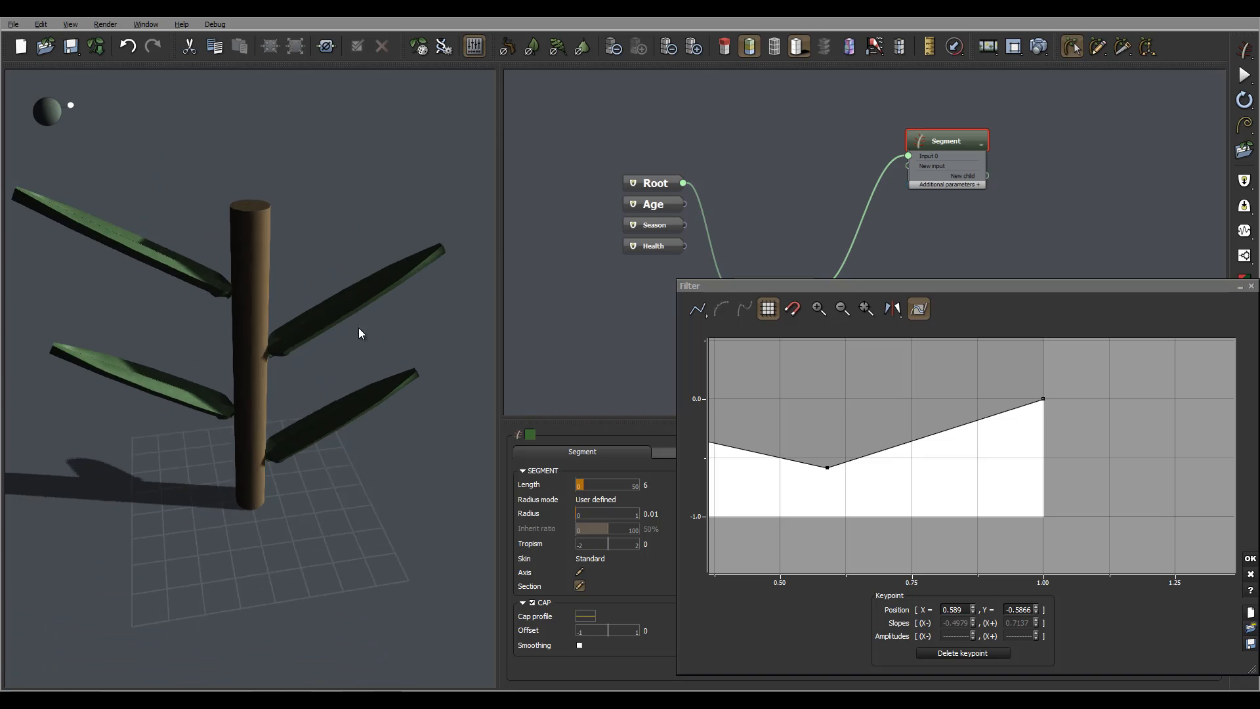
scroll(349, 294, up, 3)
right_drag(349, 294, 202, 558)
right_drag(223, 376, 327, 434)
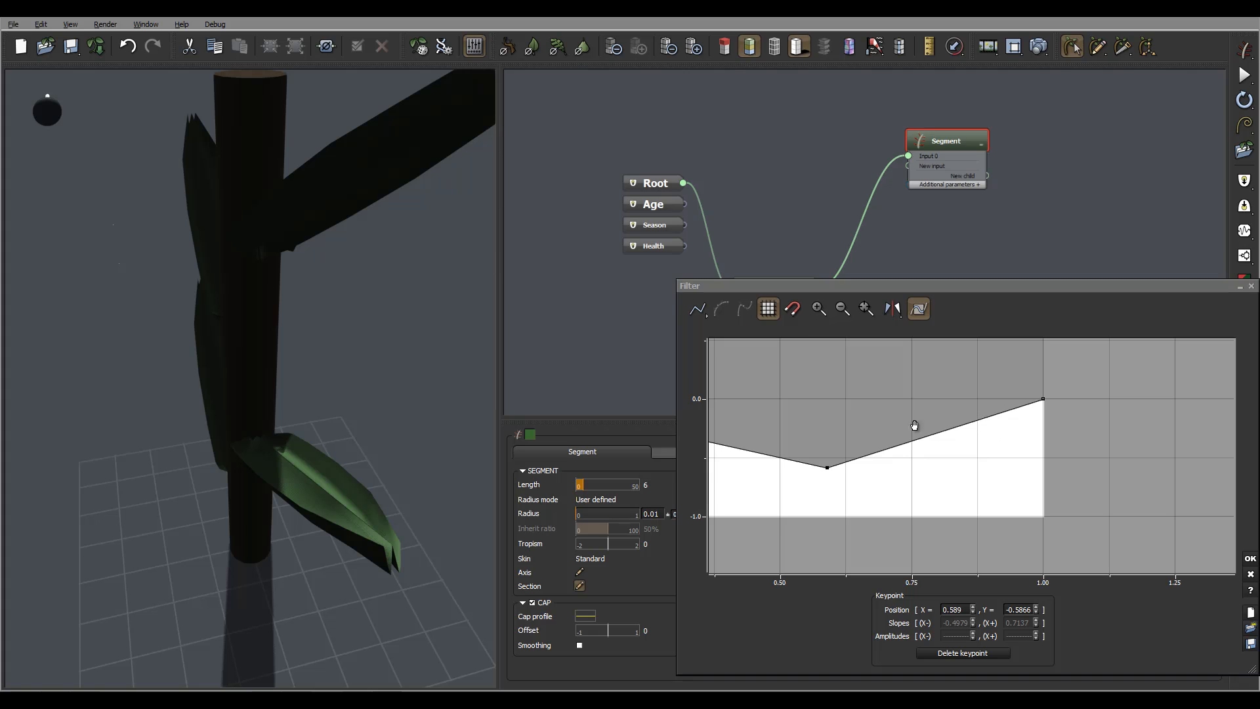
right_drag(906, 410, 976, 361)
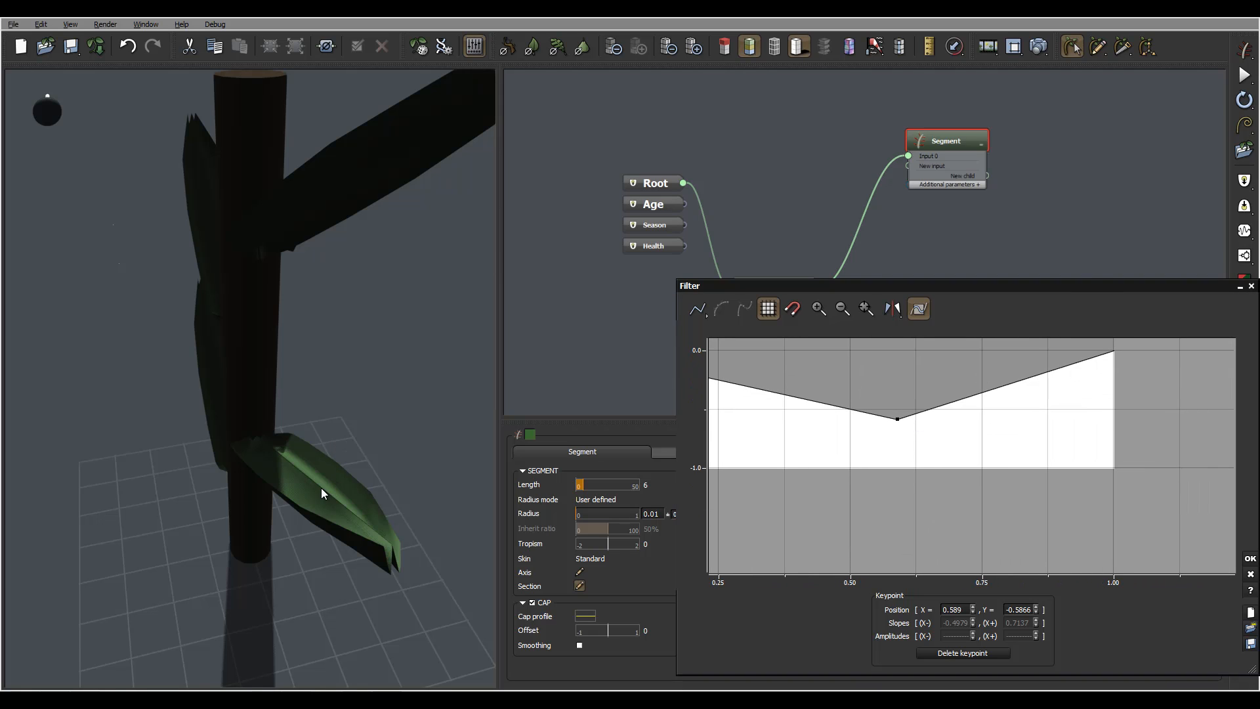
right_drag(961, 436, 1083, 427)
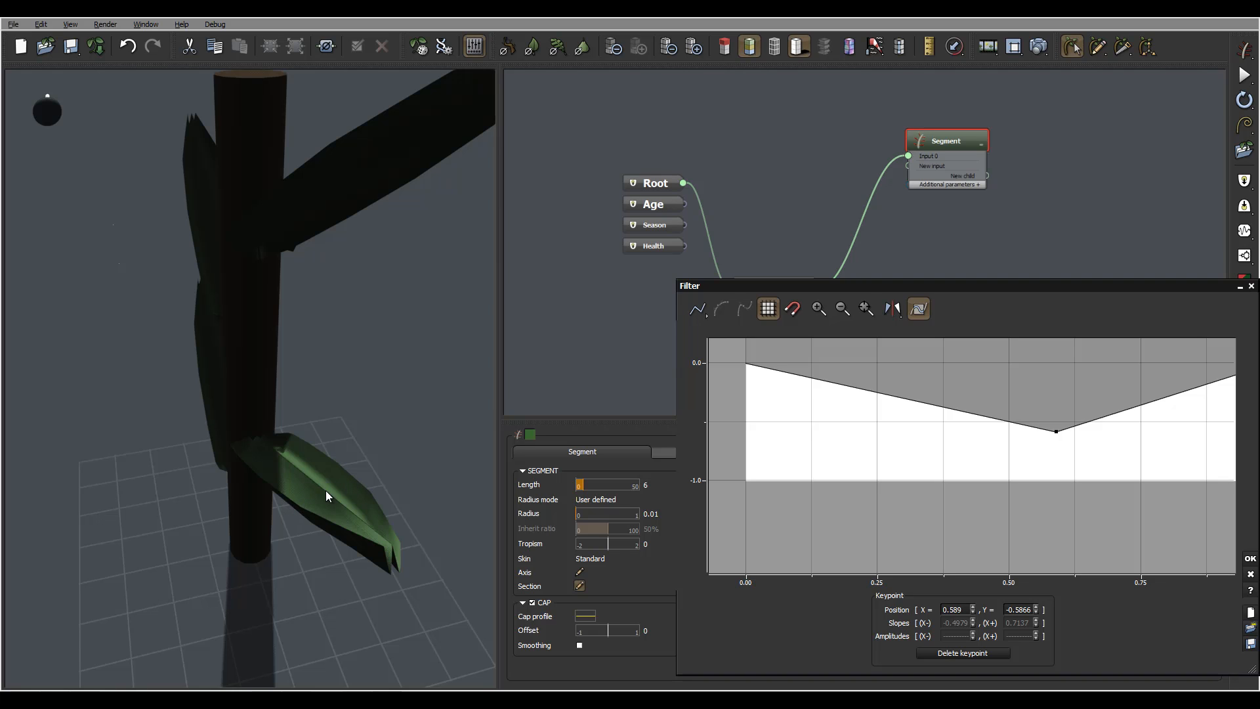
click(1250, 560)
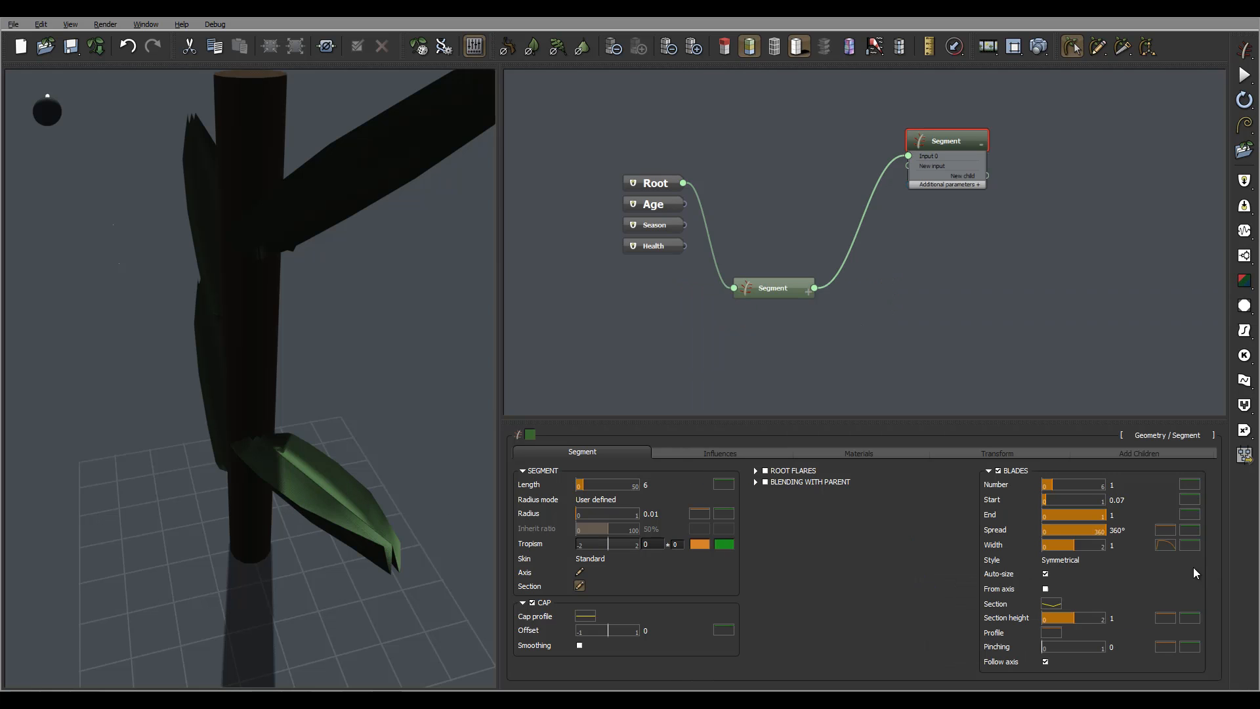
Try the Full width blade style and view the leaf end-on.
click(1082, 561)
click(1081, 586)
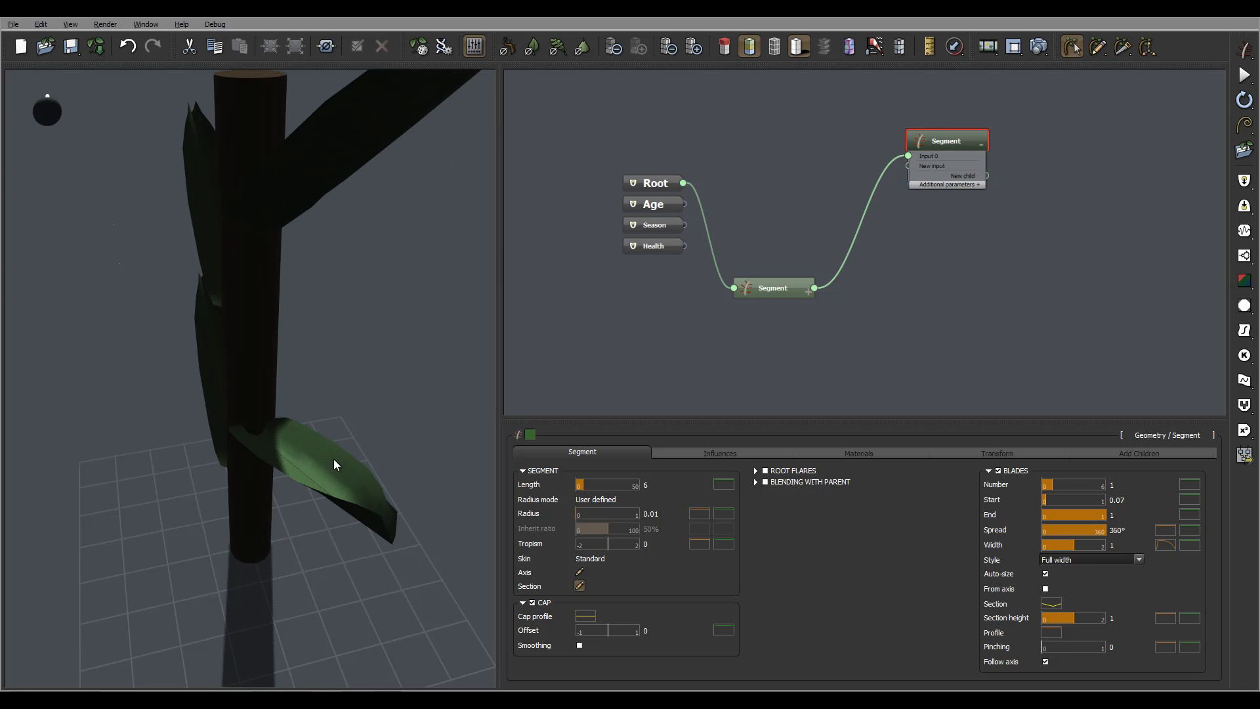
drag(312, 489, 363, 452)
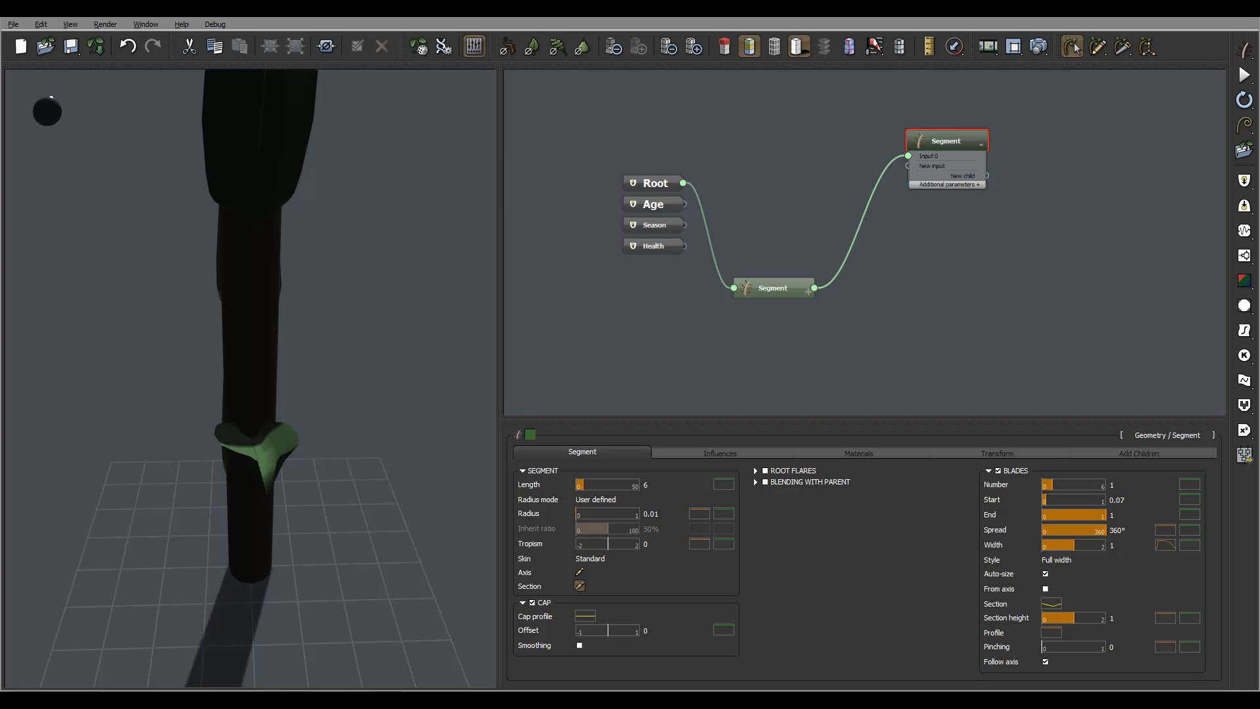
Try the Single blade style and check the leaf's one-sided shape.
click(1064, 562)
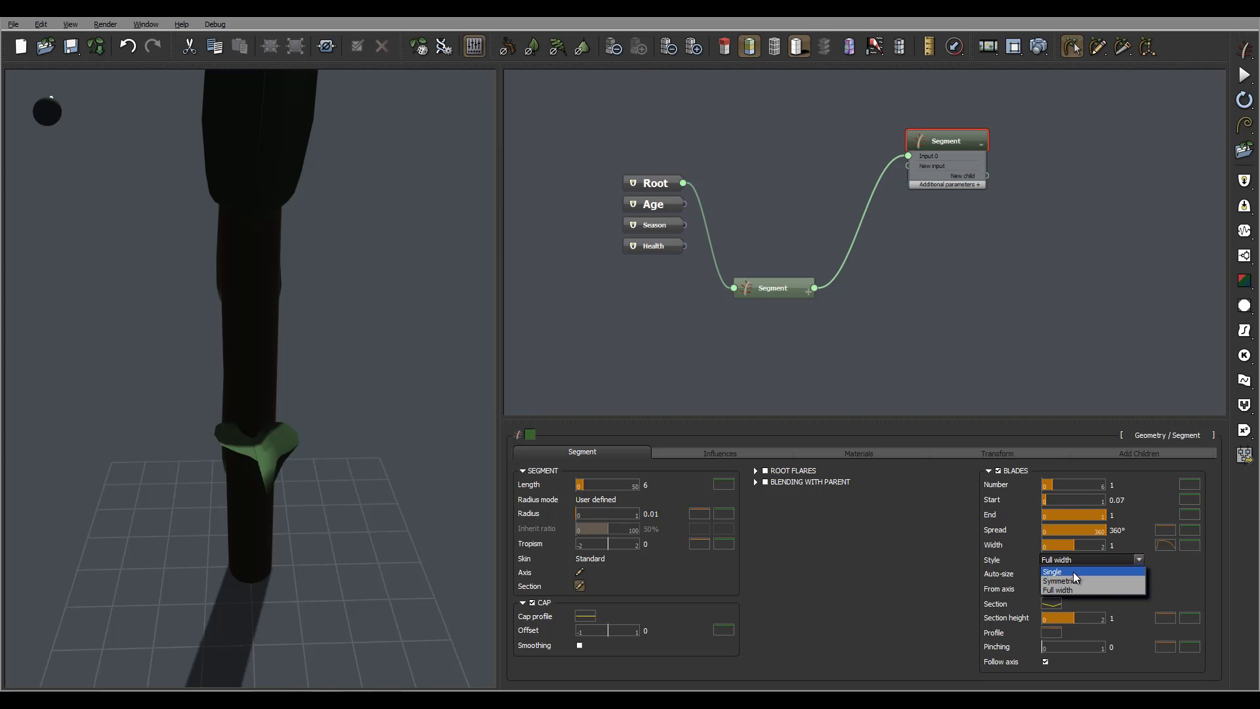
click(1074, 580)
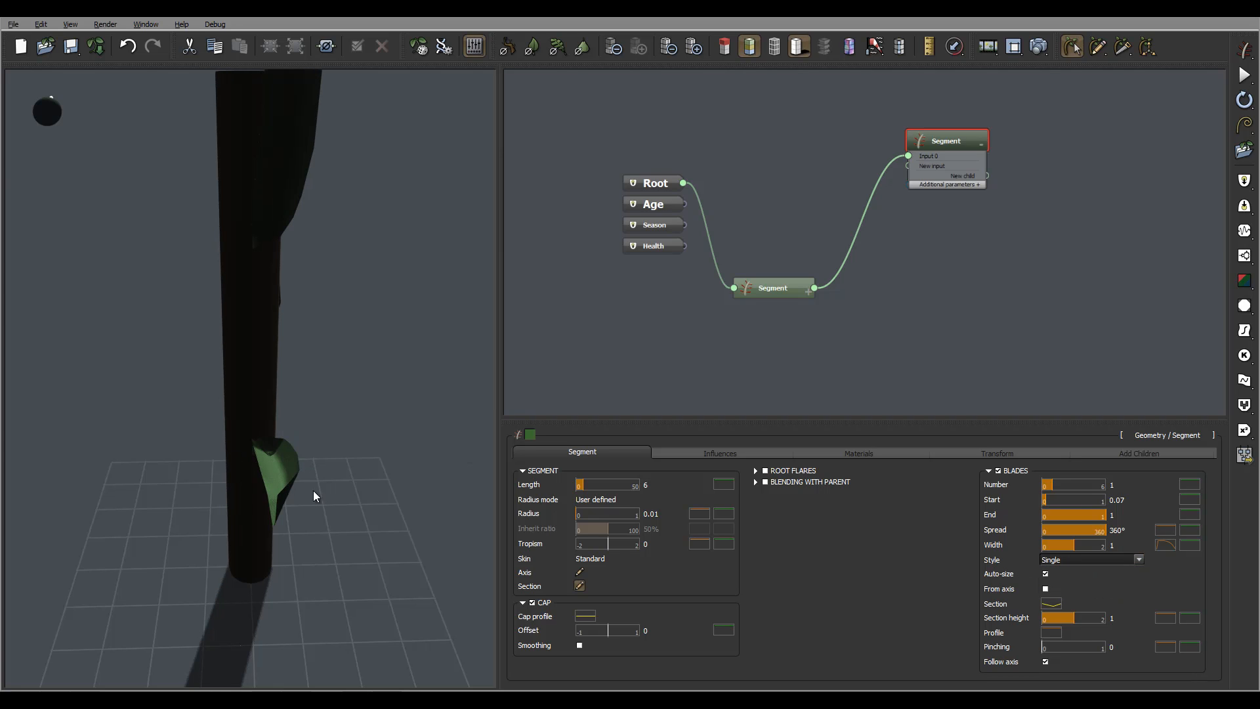
drag(313, 490, 340, 489)
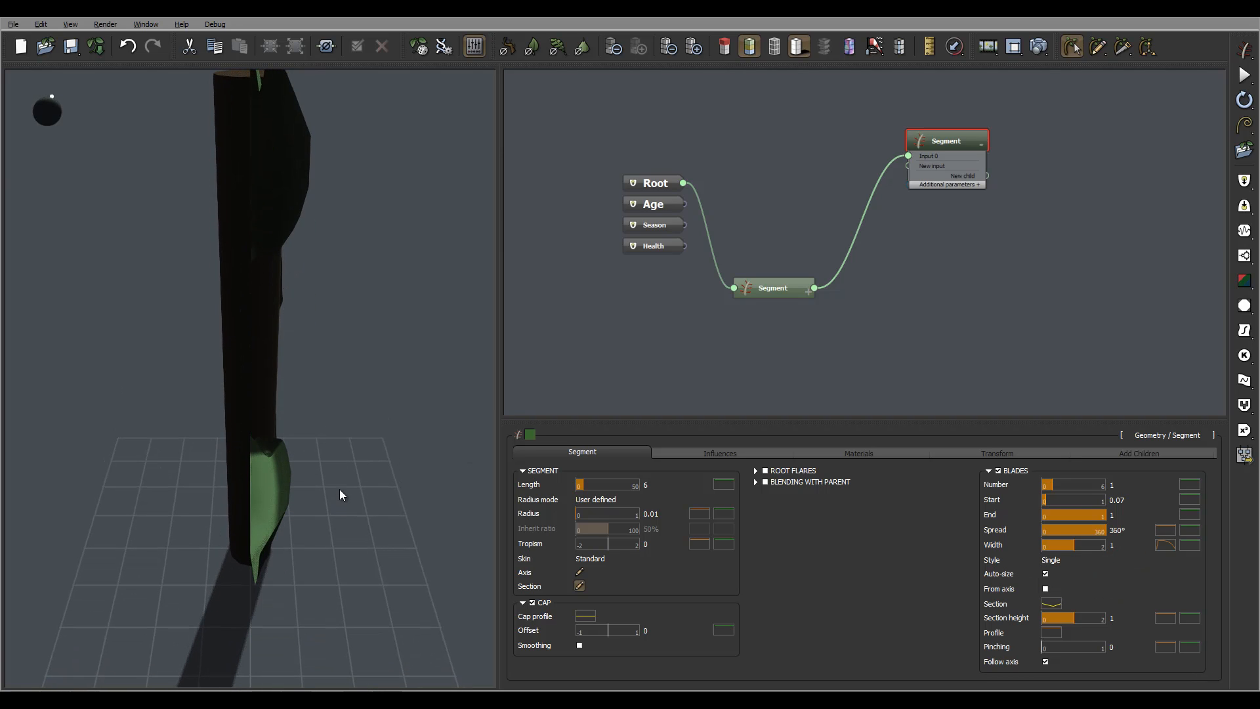
Return the blade style to Symmetrical and look along the leaf's mirrored section.
click(1079, 564)
click(1084, 583)
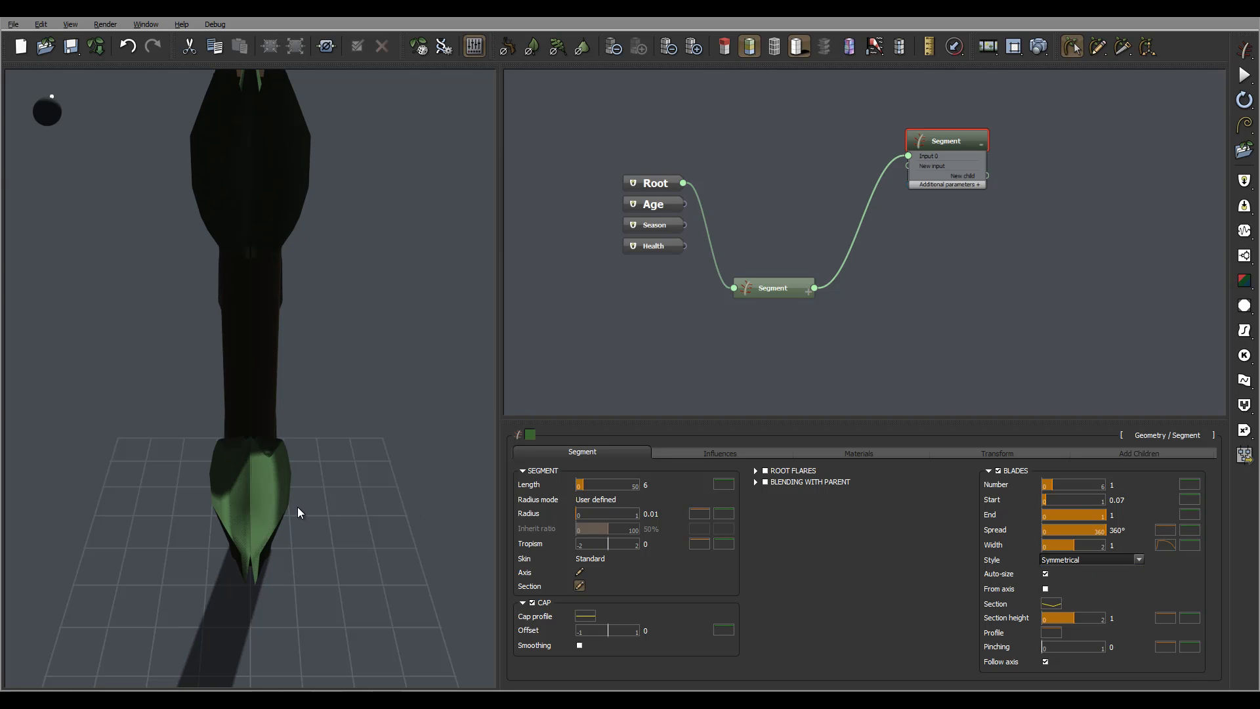
drag(297, 506, 267, 479)
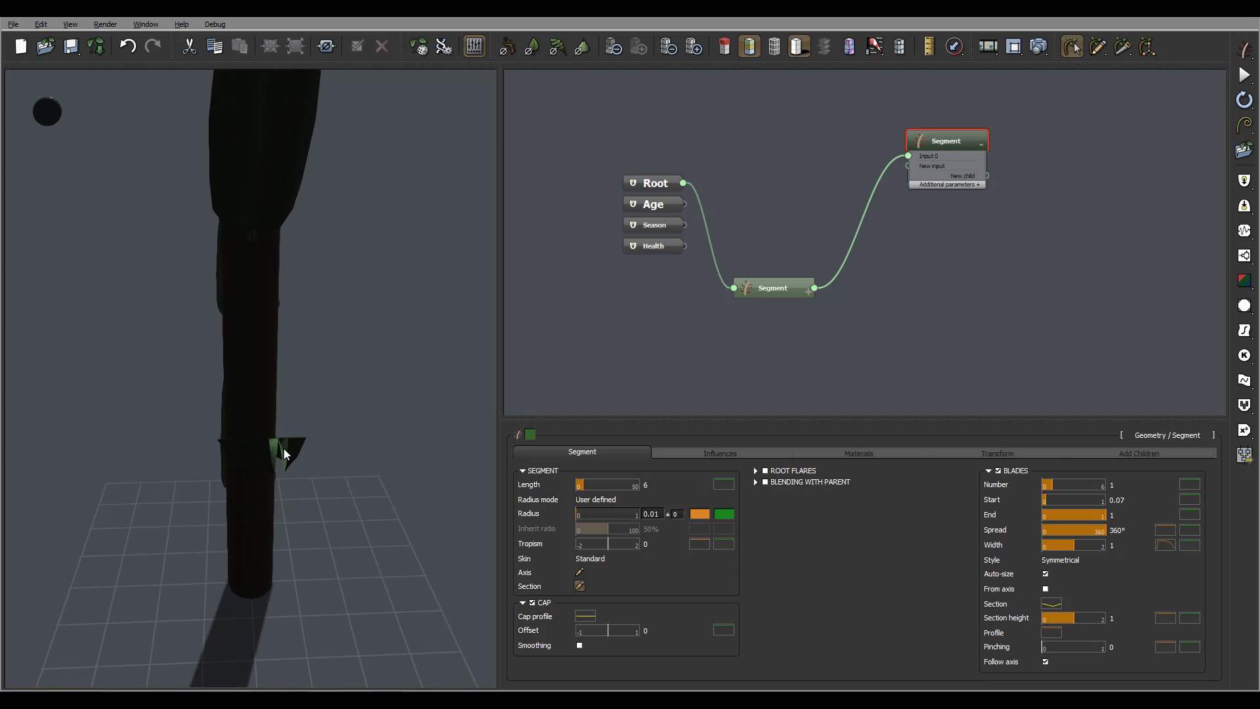
Reopen the blade section curve and flatten its fold by raising the middle keypoint to about X 0.58, Y -0.08.
right_click(1052, 603)
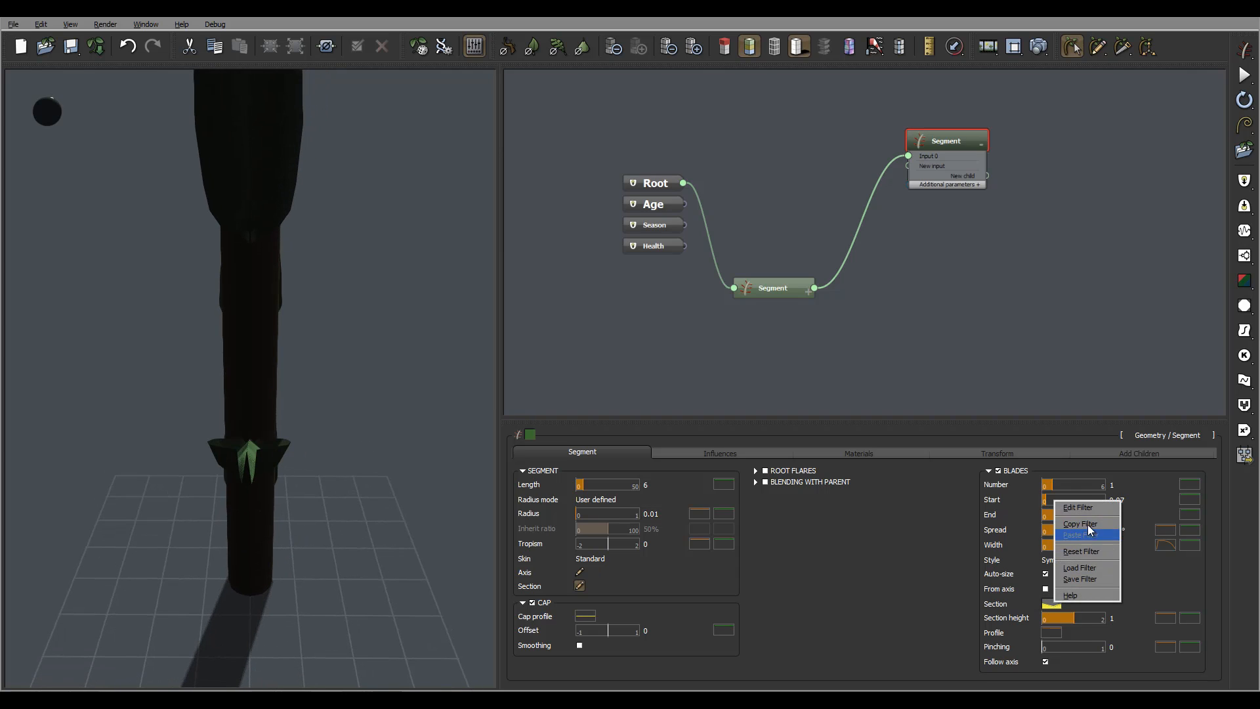
click(1078, 508)
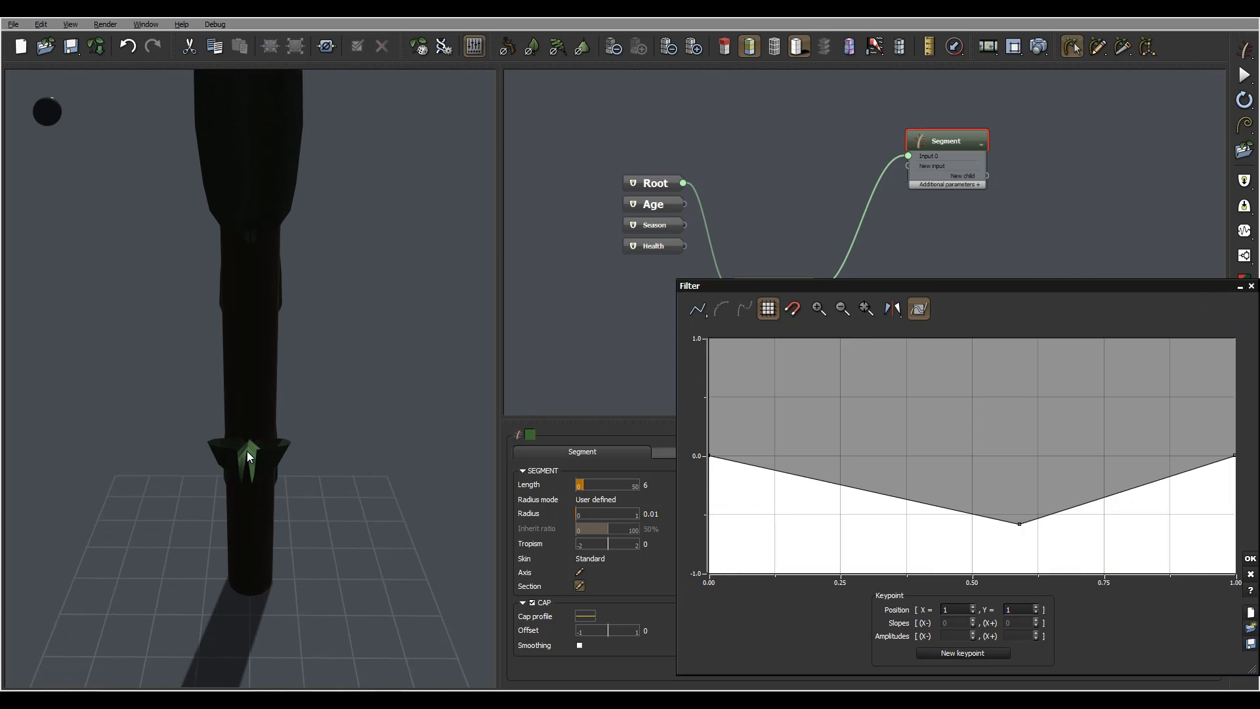
right_drag(321, 430, 297, 462)
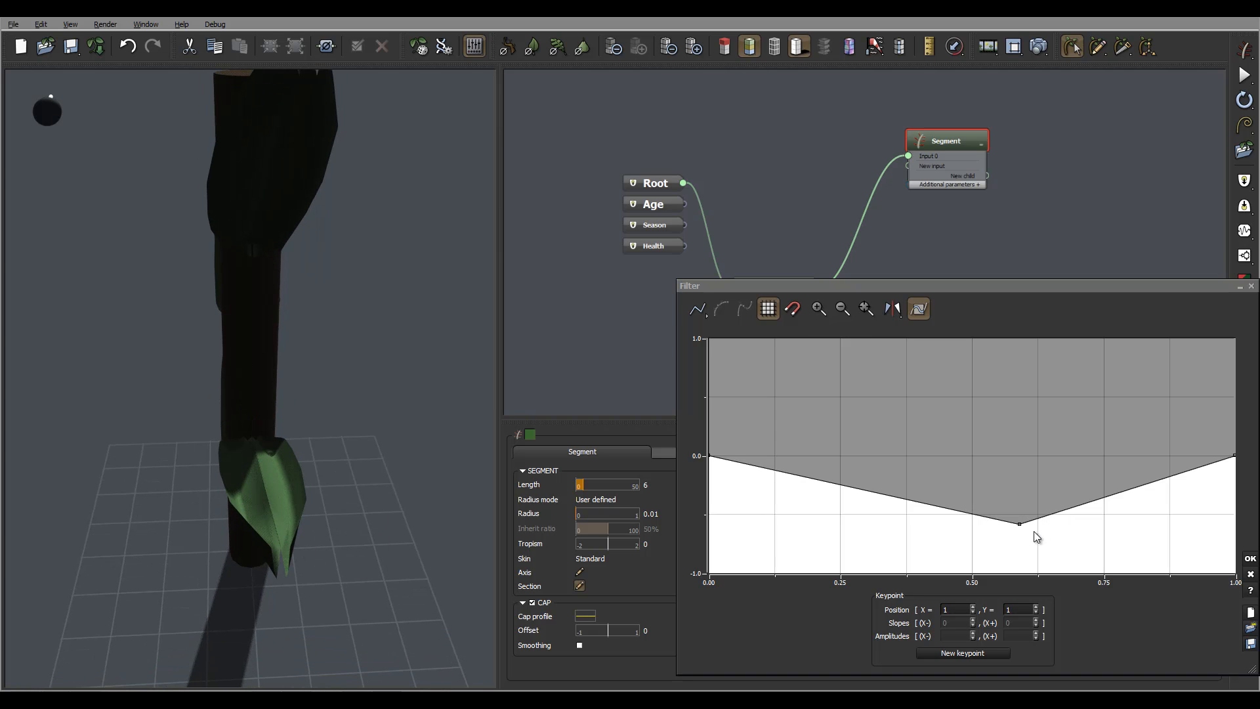
drag(1019, 523, 1015, 465)
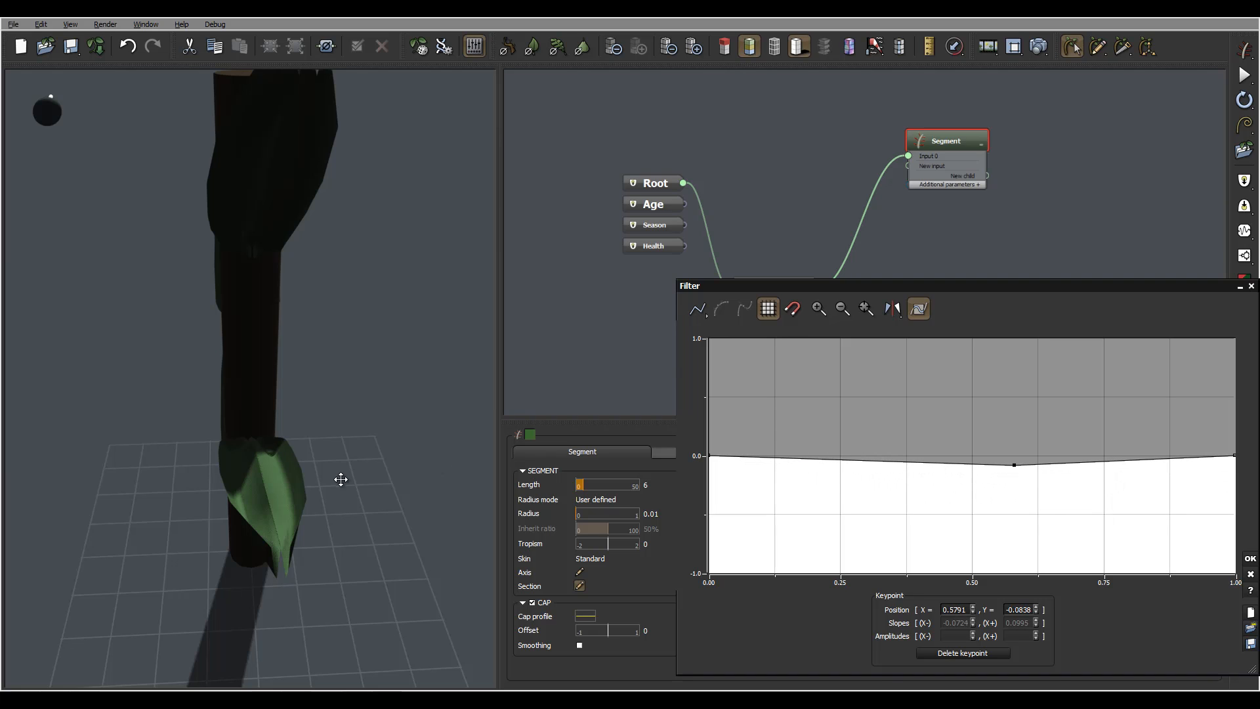
mouse_move(328, 478)
right_down()
mouse_move(313, 445)
mouse_move(314, 462)
right_up()
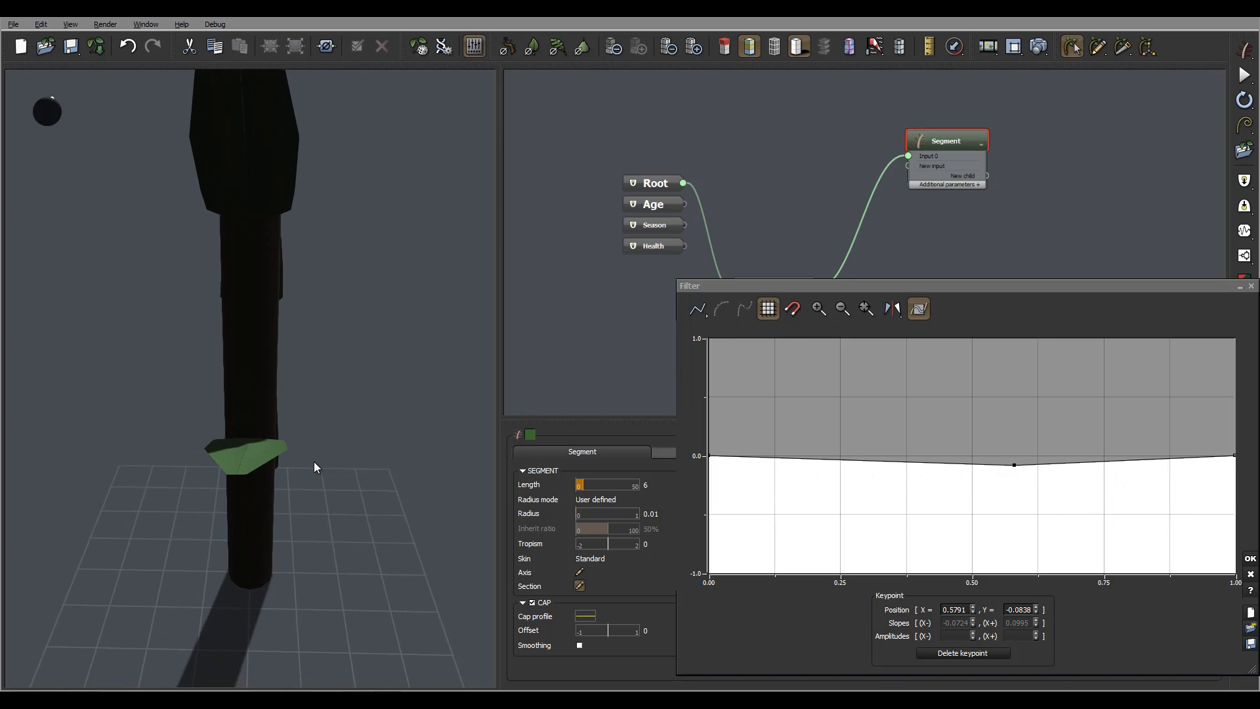
Add a keypoint near the end of the section curve and raise the end keypoint to about Y 0.09.
drag(1033, 466, 942, 462)
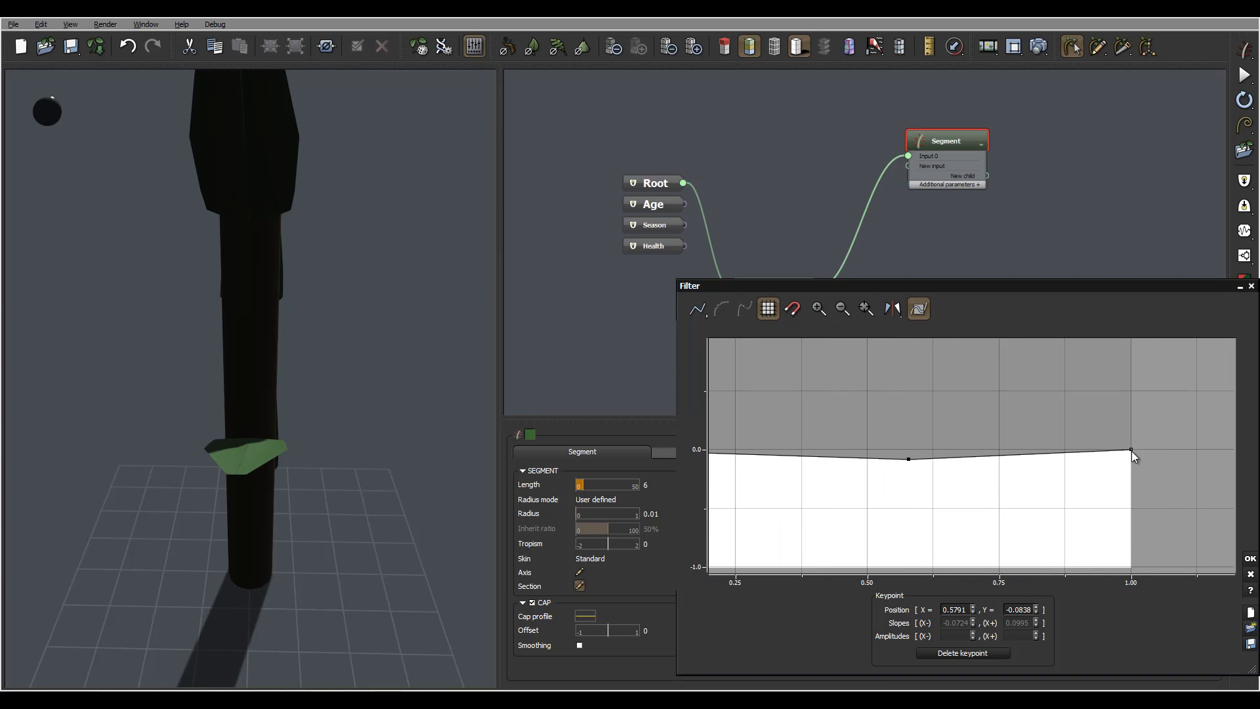
click(1098, 452)
drag(1132, 449, 1131, 437)
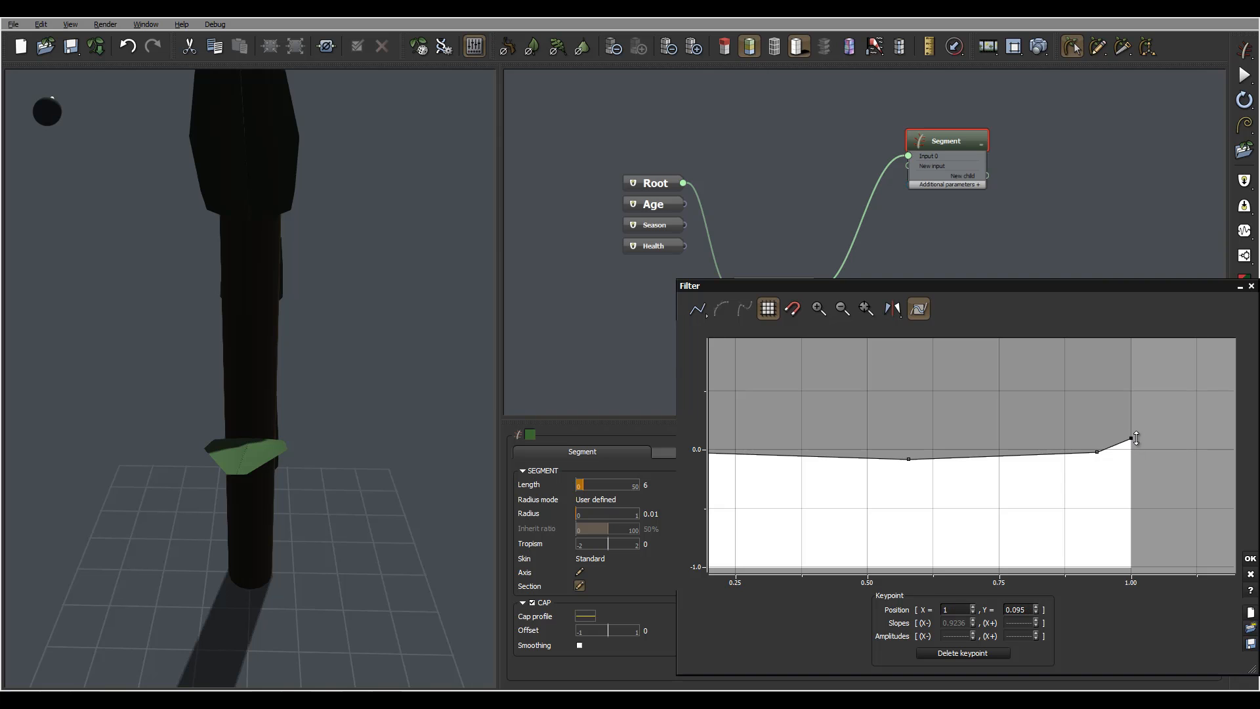
mouse_move(278, 448)
right_down()
mouse_move(373, 467)
mouse_move(272, 464)
mouse_move(278, 440)
mouse_move(278, 459)
mouse_move(302, 459)
mouse_move(266, 436)
right_up()
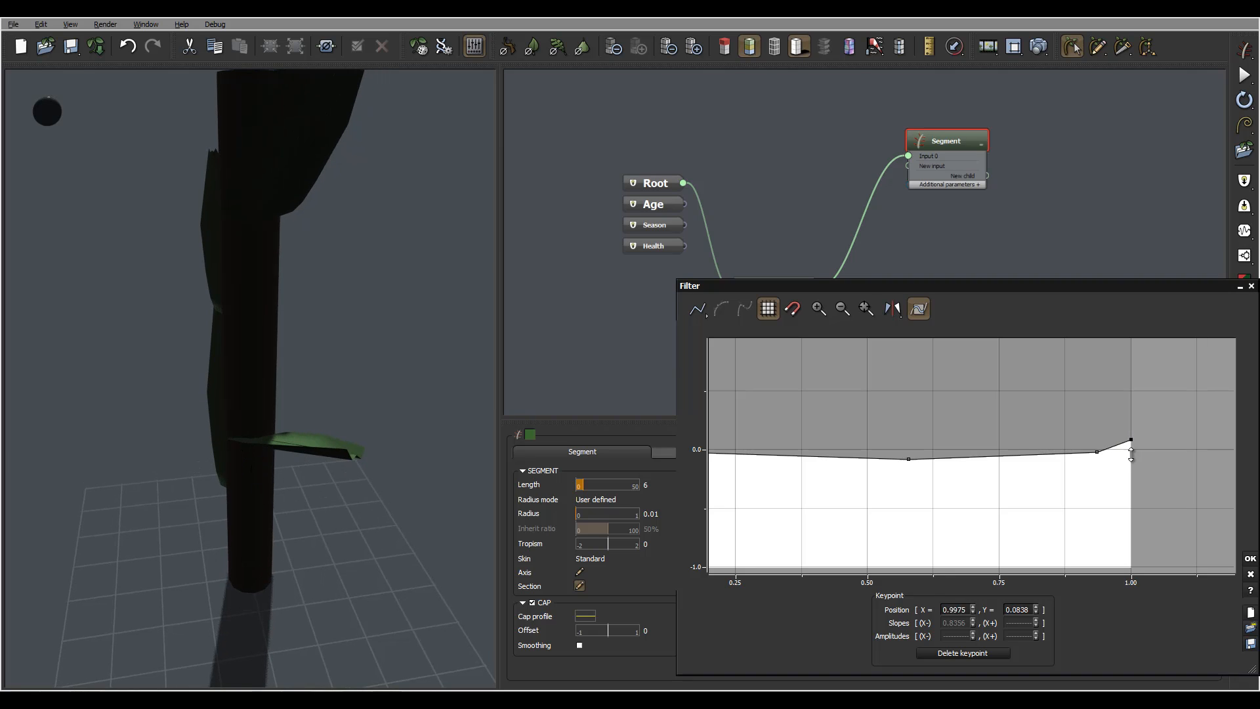
Lower the section curve's last two keypoints to about Y -0.35, raise the middle keypoint slightly, and apply the curve.
drag(1129, 438, 1131, 490)
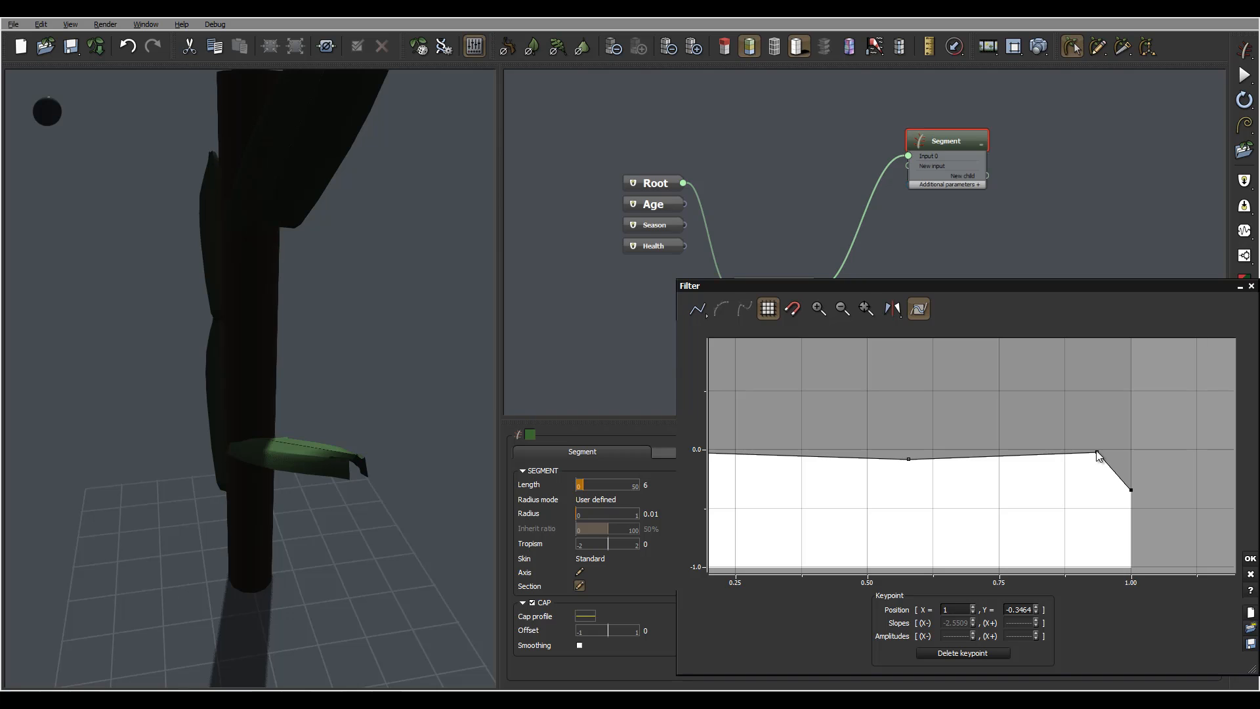
drag(1096, 453, 1089, 491)
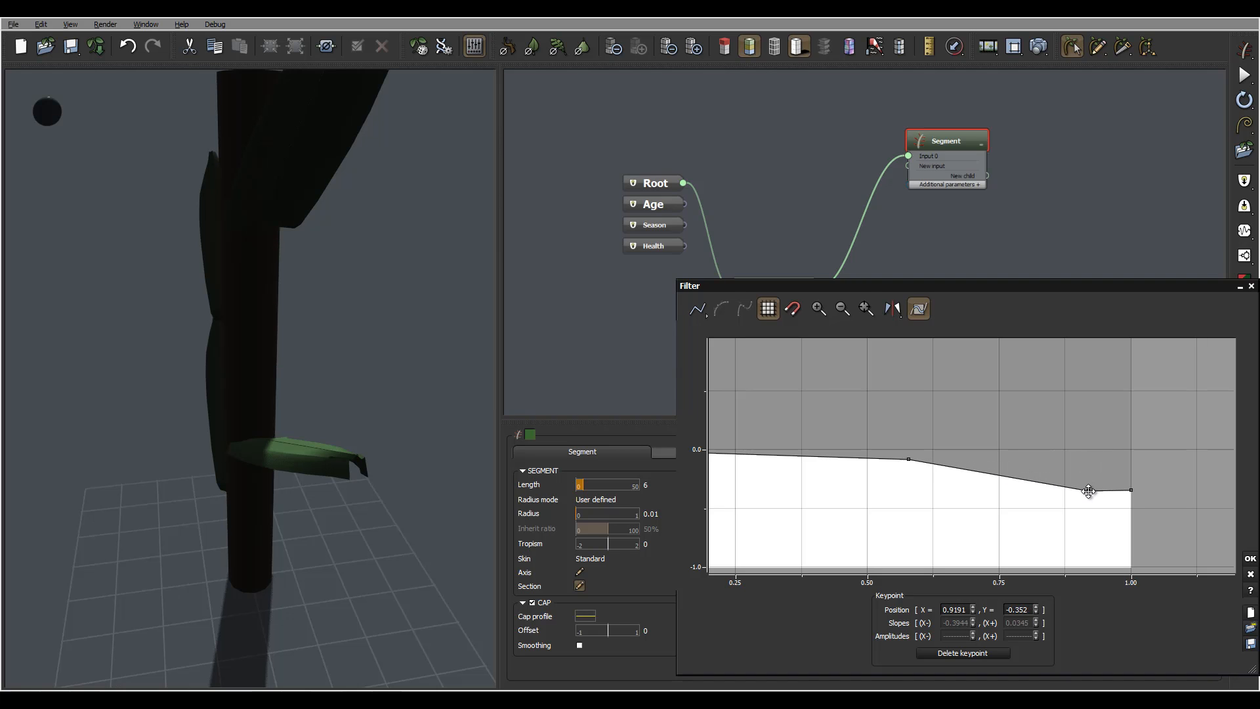
drag(911, 458, 909, 445)
drag(420, 443, 360, 320)
drag(400, 275, 291, 334)
click(1250, 561)
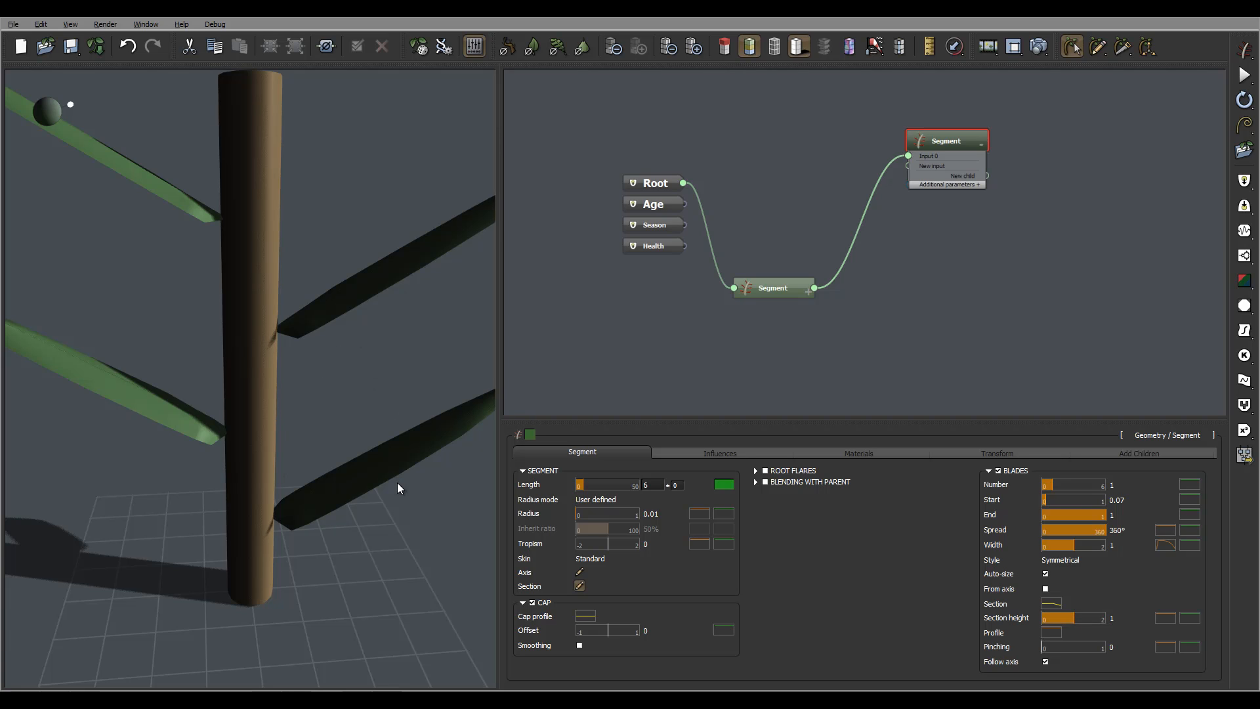
Try blade section heights of 0 and 2, inspecting the leaves' curvature from several angles.
drag(399, 488, 357, 392)
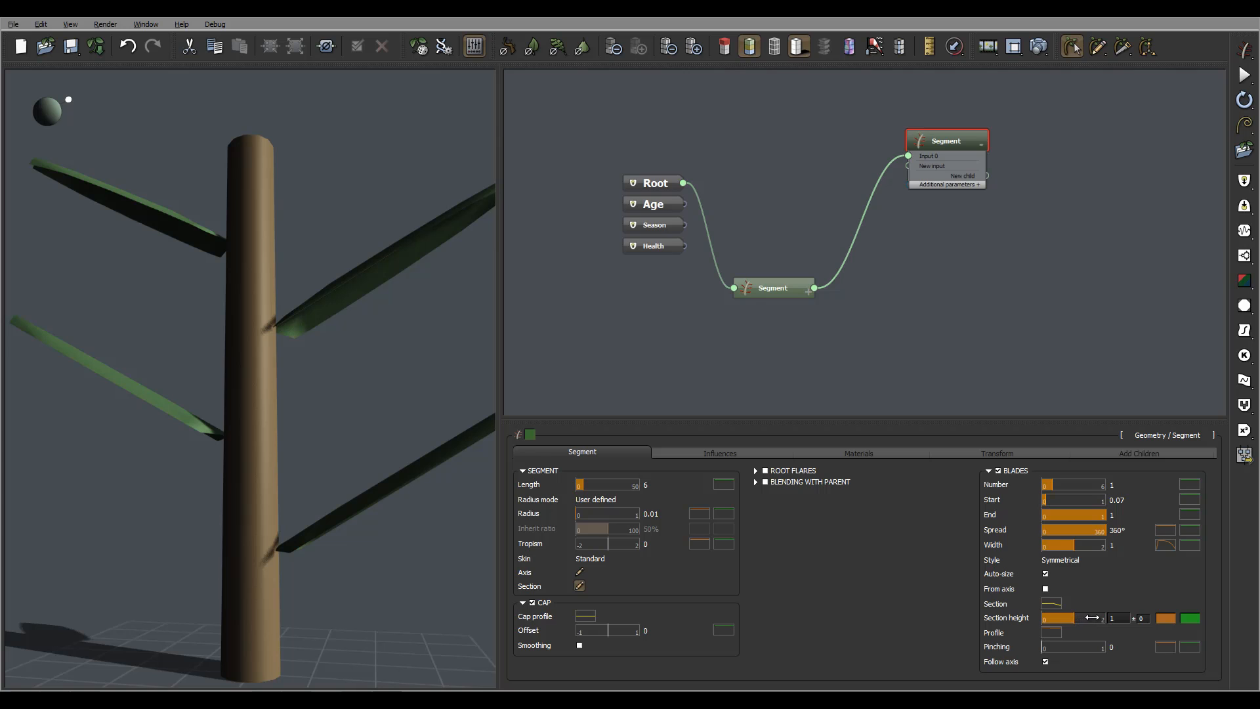
click(1119, 618)
key(Return)
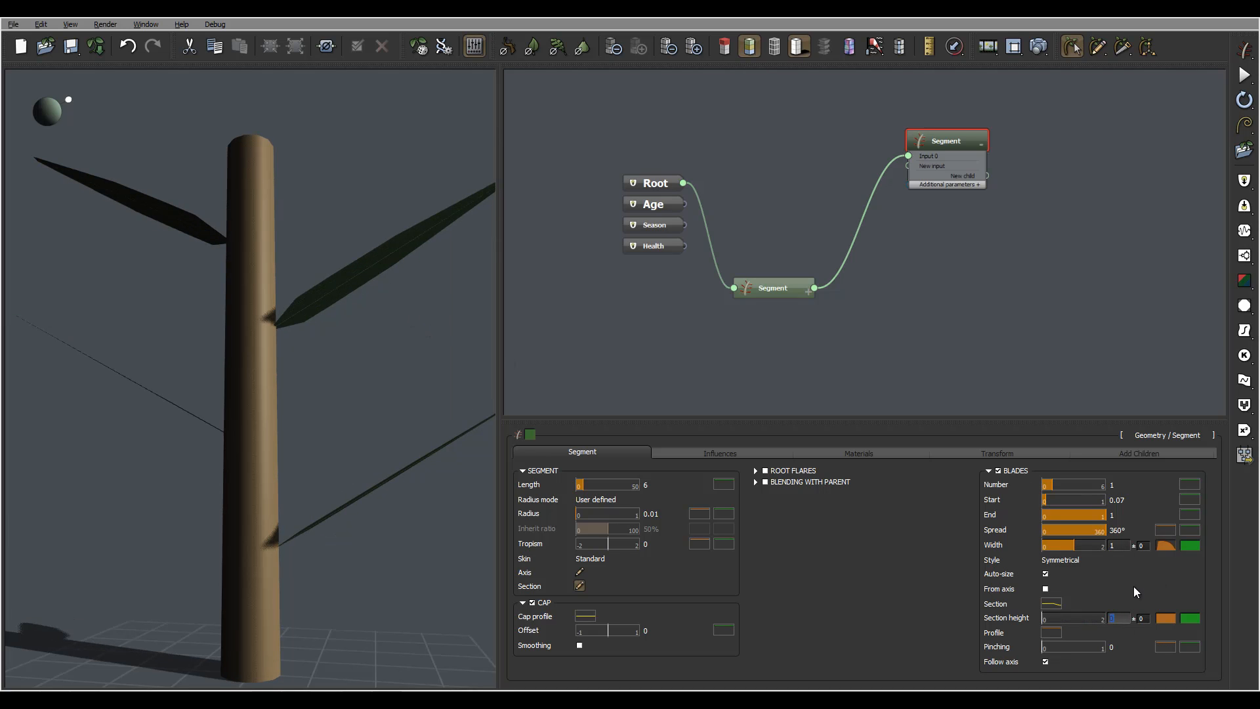
key(Return)
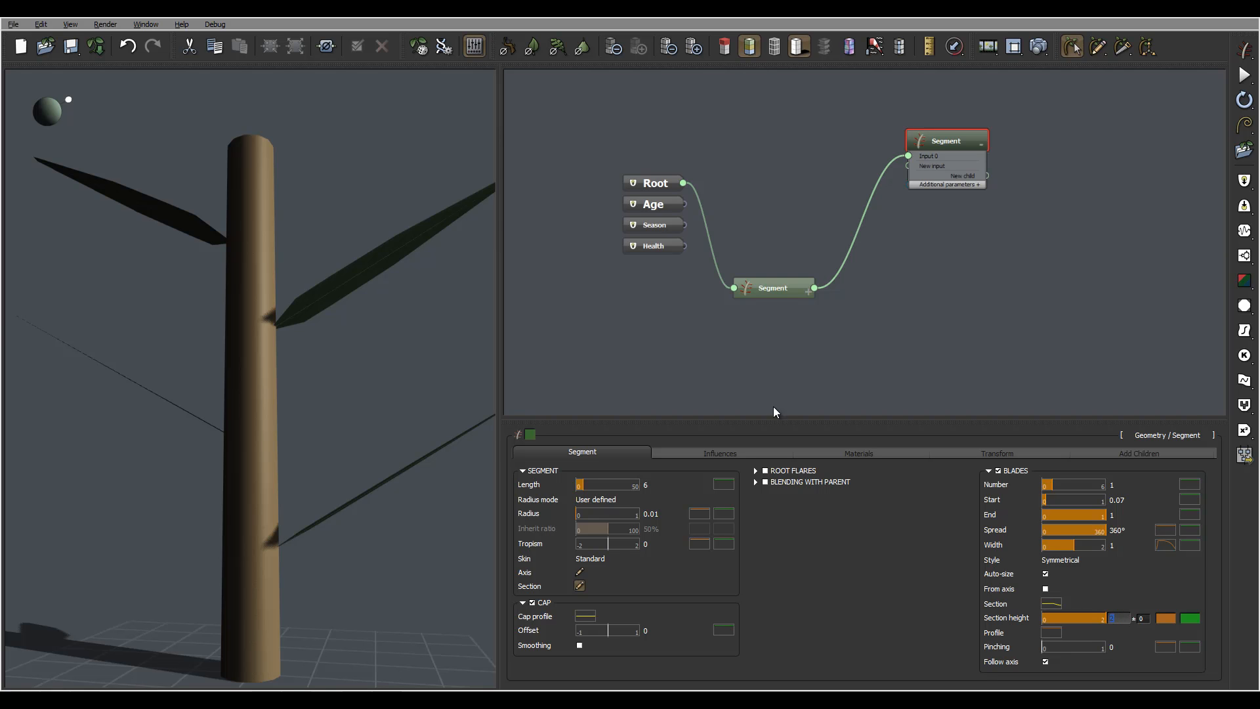
right_drag(385, 266, 247, 339)
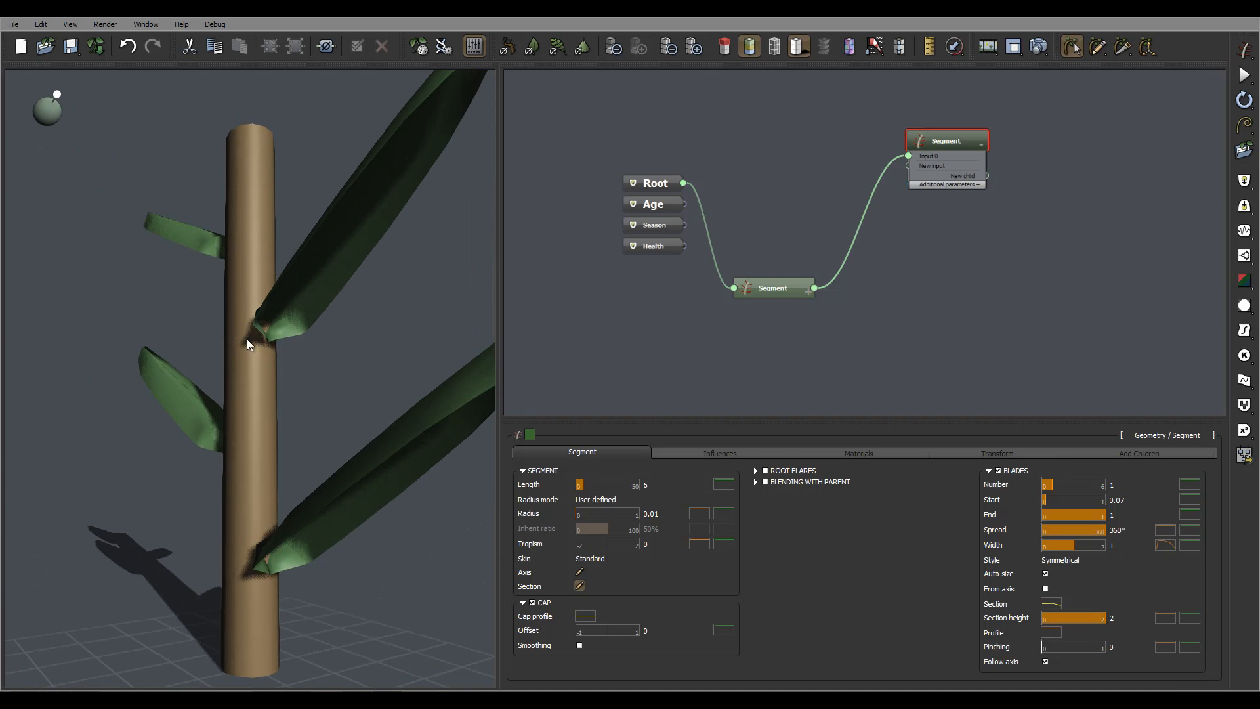
right_drag(313, 315, 238, 273)
right_drag(292, 359, 307, 431)
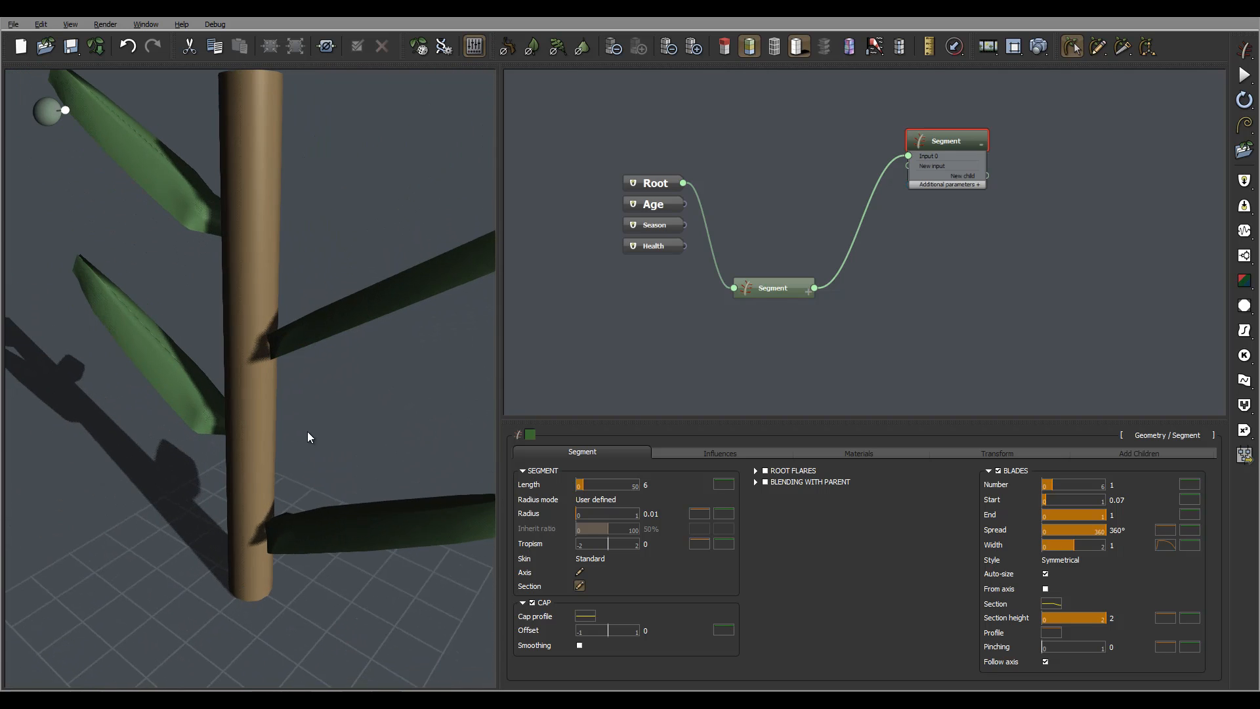
Set the blade section height to 1.
double_click(1124, 620)
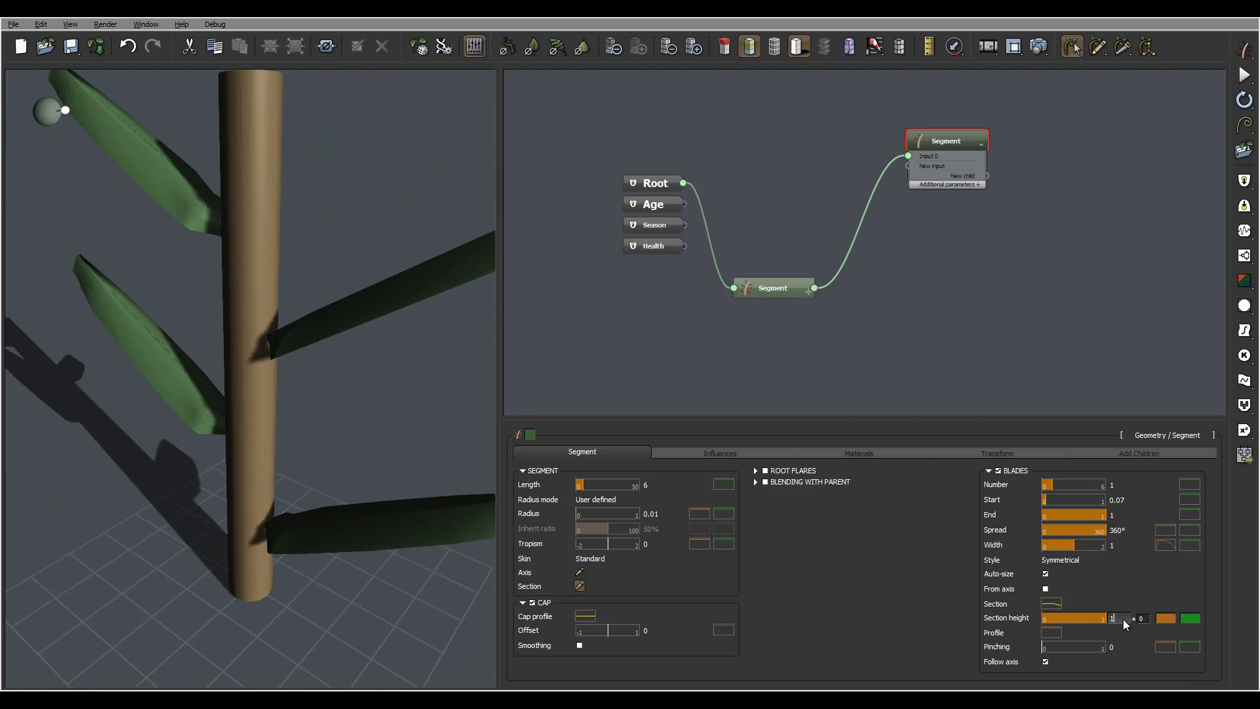
text(1)
key(Return)
Open the blade profile curve and move its first keypoint to about X 0.13, Y 1, inspecting the leaf bases.
click(1051, 633)
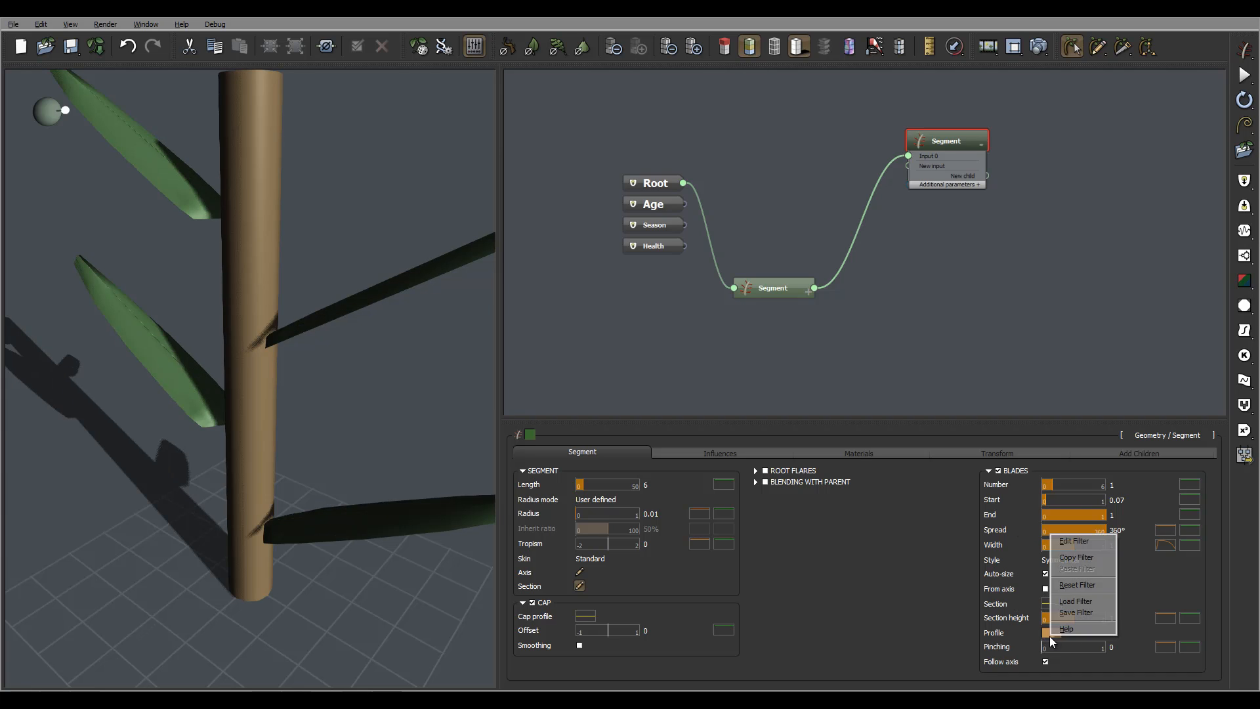
click(1089, 554)
drag(1011, 386, 886, 430)
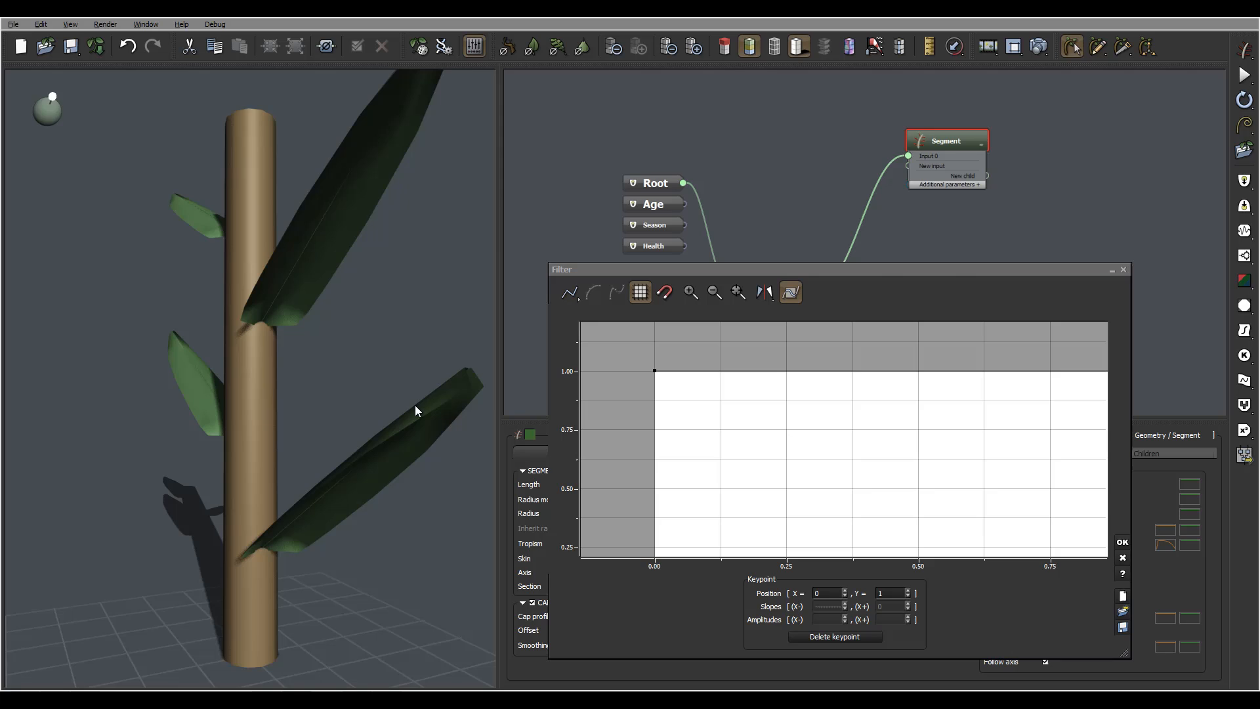
drag(415, 404, 352, 353)
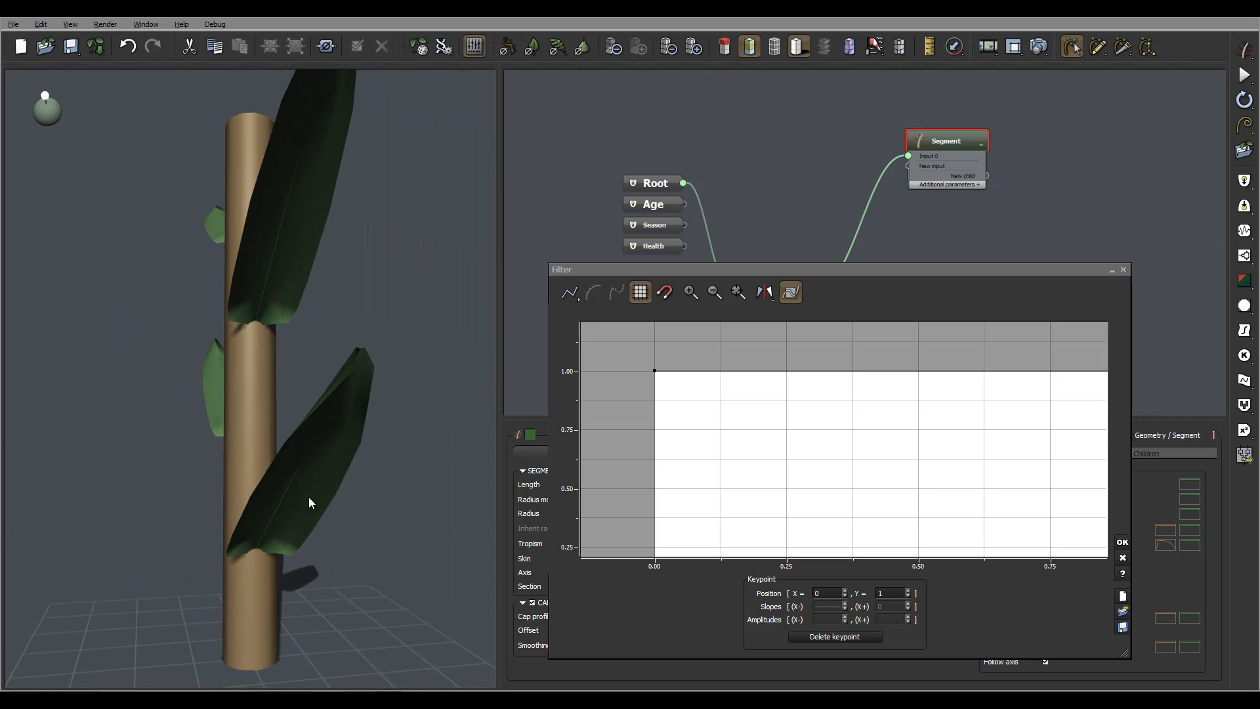
drag(309, 501, 332, 487)
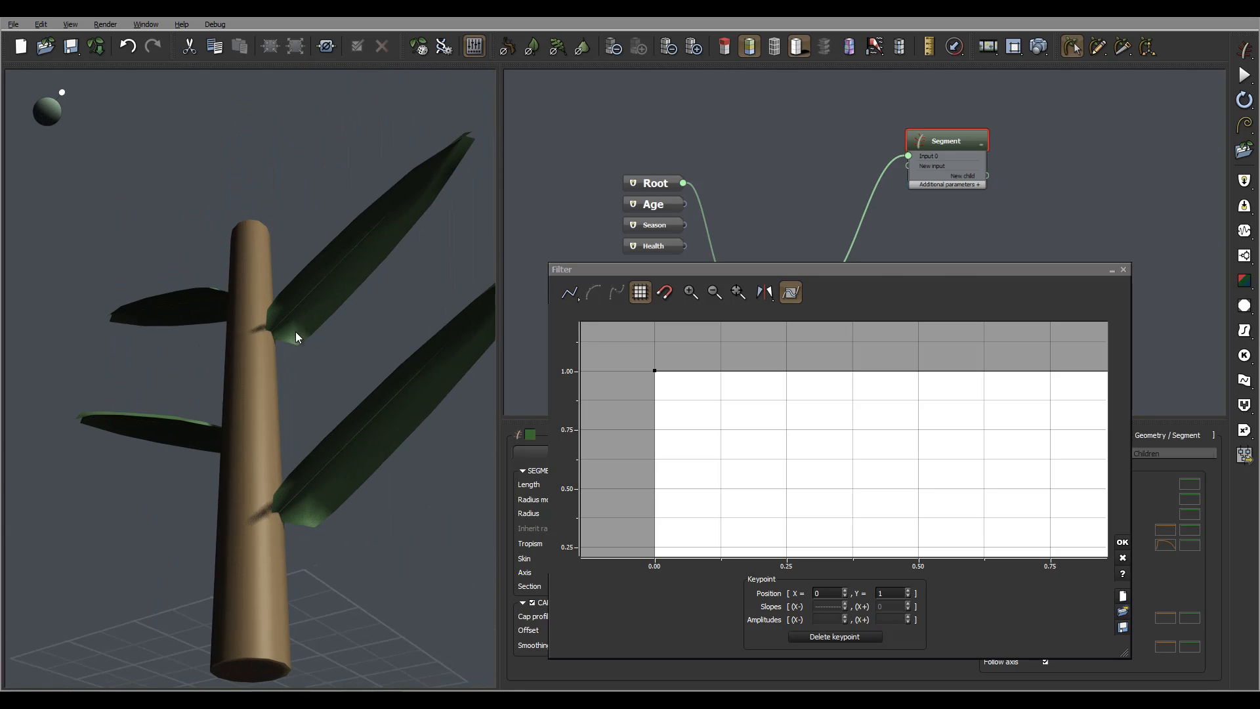
drag(655, 371, 722, 368)
drag(315, 495, 459, 486)
Add a profile keypoint at about X 0.62, Y 1 and set the end keypoint to about Y 0.78.
drag(917, 464, 668, 454)
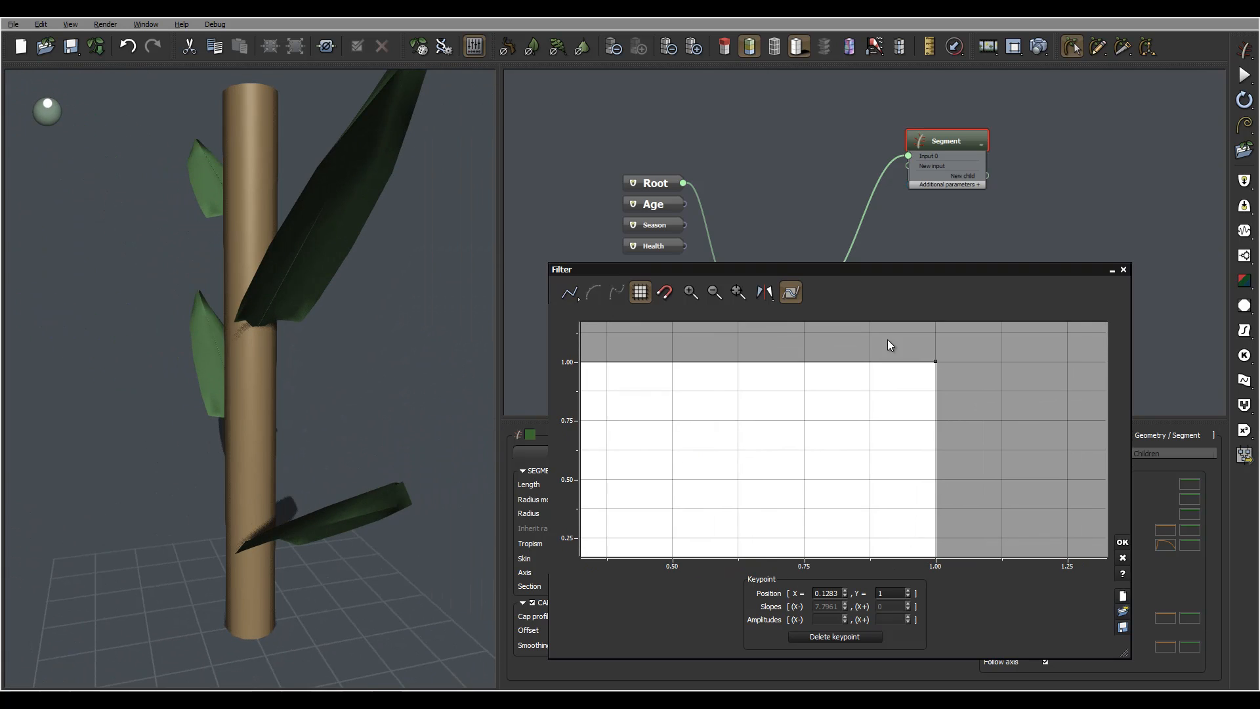
click(869, 361)
drag(936, 359, 946, 507)
drag(403, 466, 390, 424)
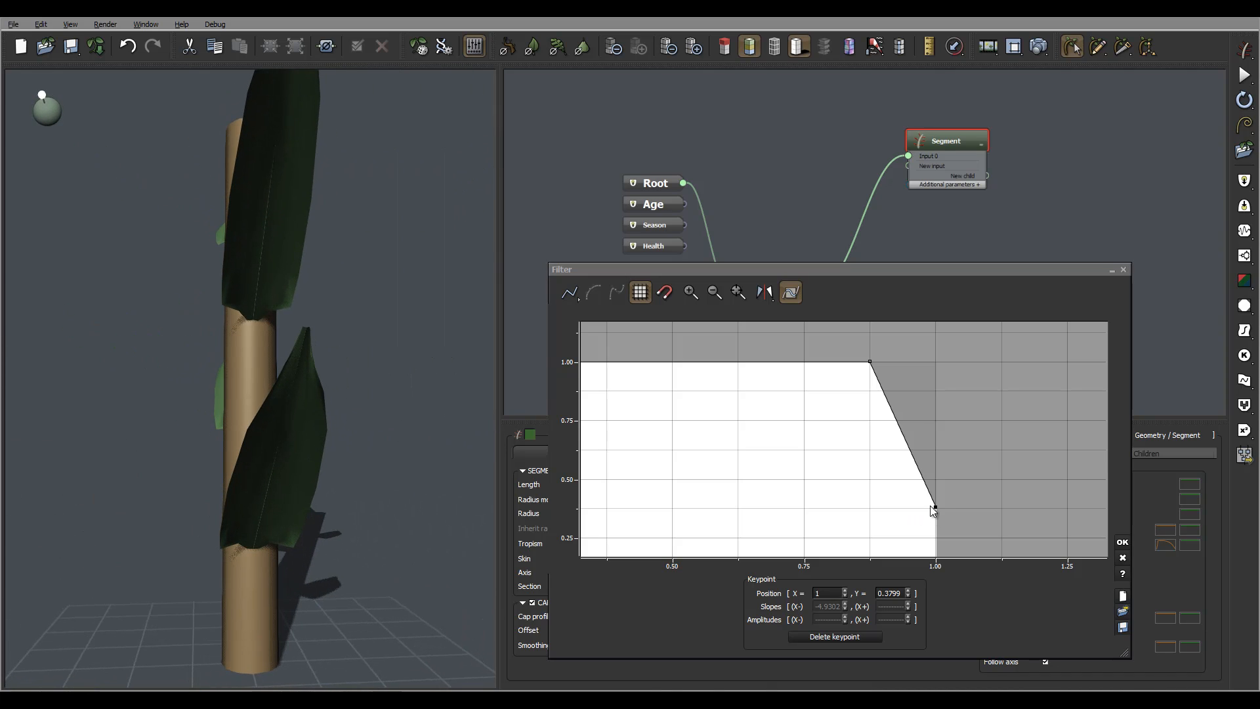
drag(940, 507, 940, 413)
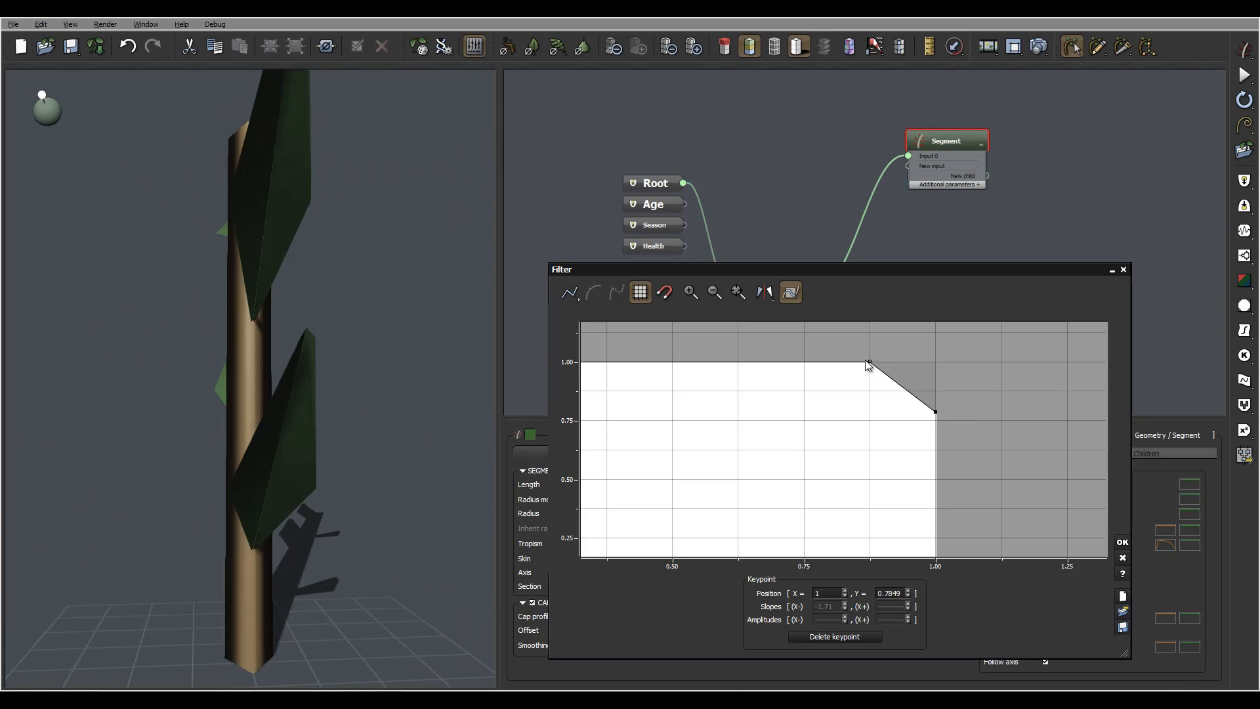
drag(870, 360, 737, 359)
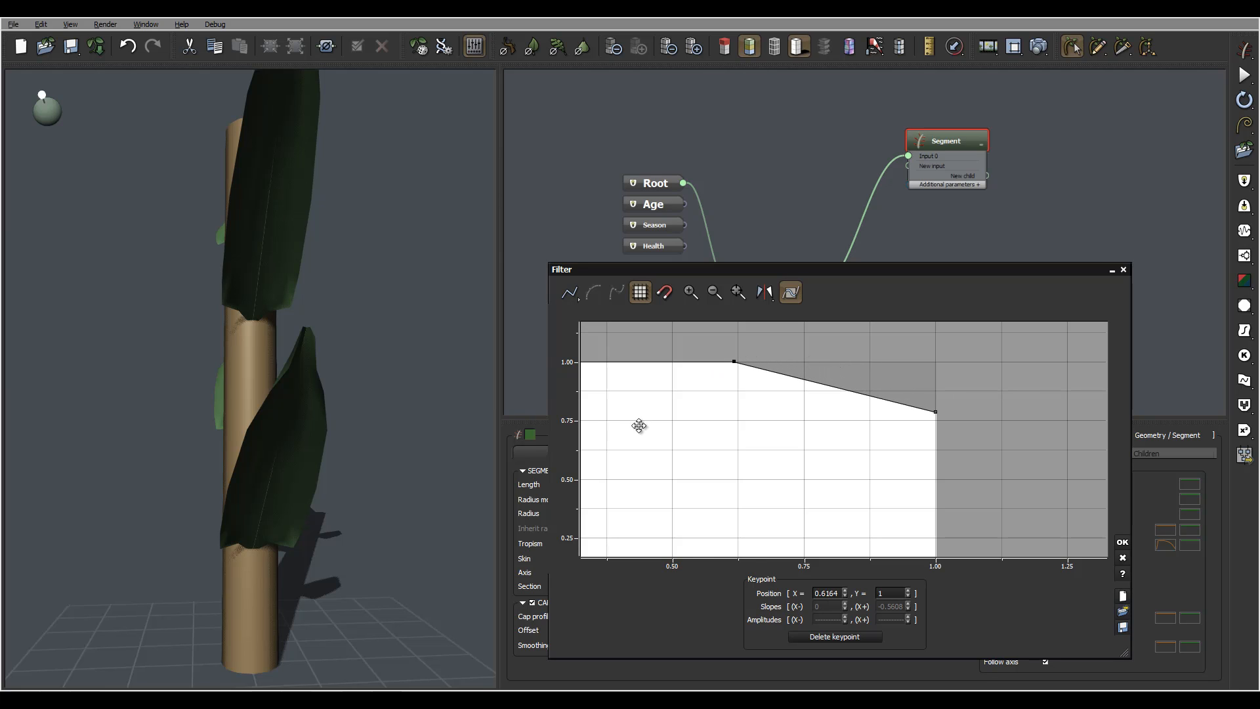
Place the profile's first keypoint at about X 0, Y 0.67, add another near X 0.2, Y 1, and apply the curve.
middle_drag(642, 424, 903, 436)
drag(750, 369, 662, 446)
click(789, 372)
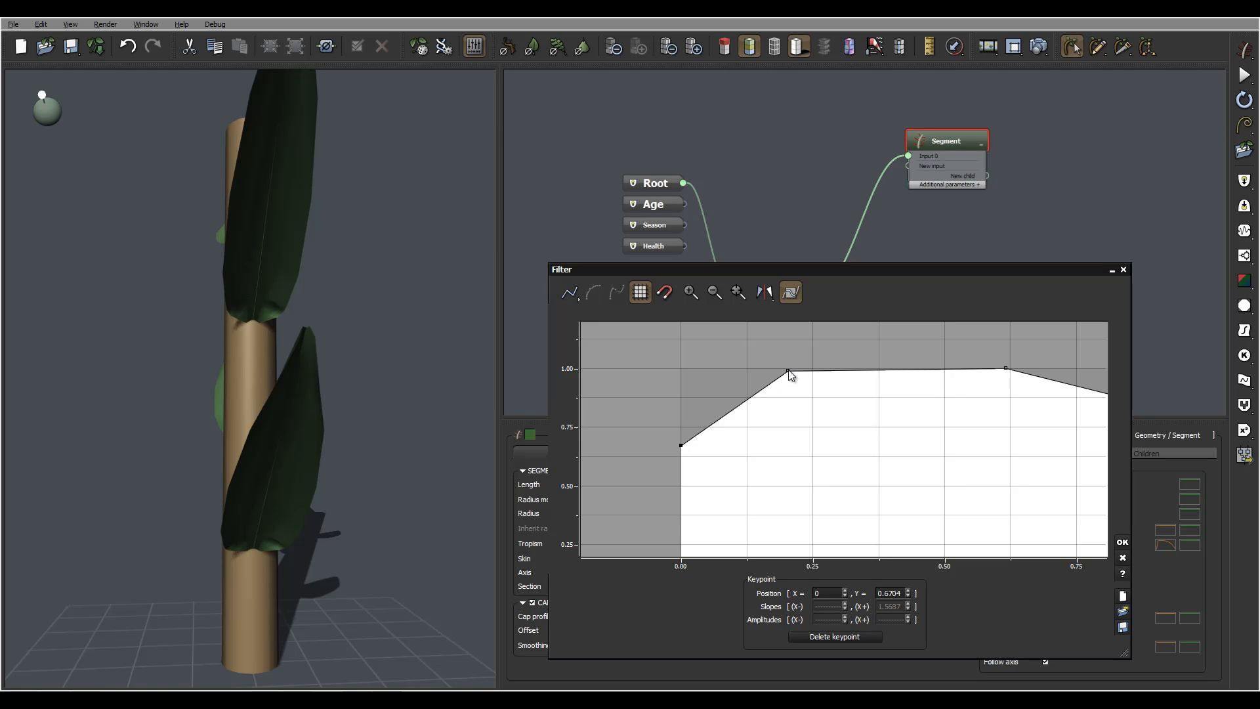
mouse_move(348, 414)
right_down()
mouse_move(484, 415)
mouse_move(512, 360)
right_up()
mouse_move(302, 430)
right_down()
mouse_move(341, 420)
mouse_move(412, 473)
mouse_move(358, 523)
mouse_move(279, 561)
mouse_move(385, 470)
mouse_move(335, 582)
mouse_move(411, 649)
mouse_move(327, 670)
right_up()
scroll(320, 537, up, 3)
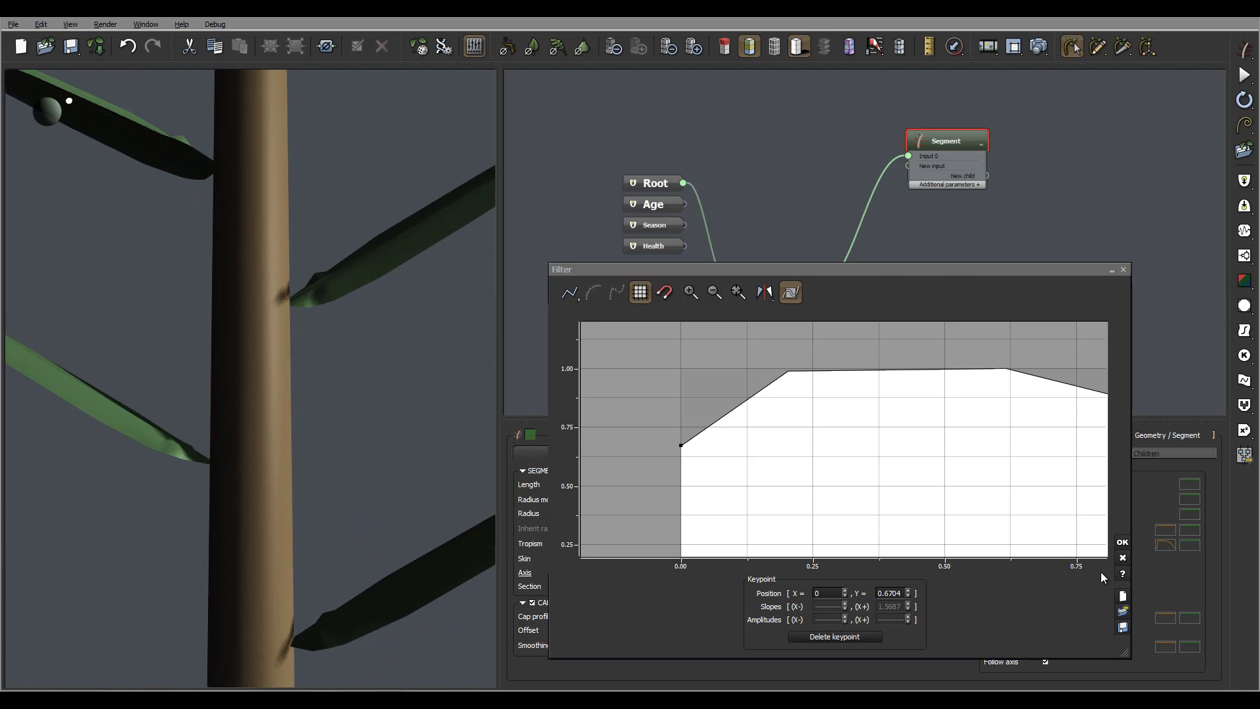
click(1122, 543)
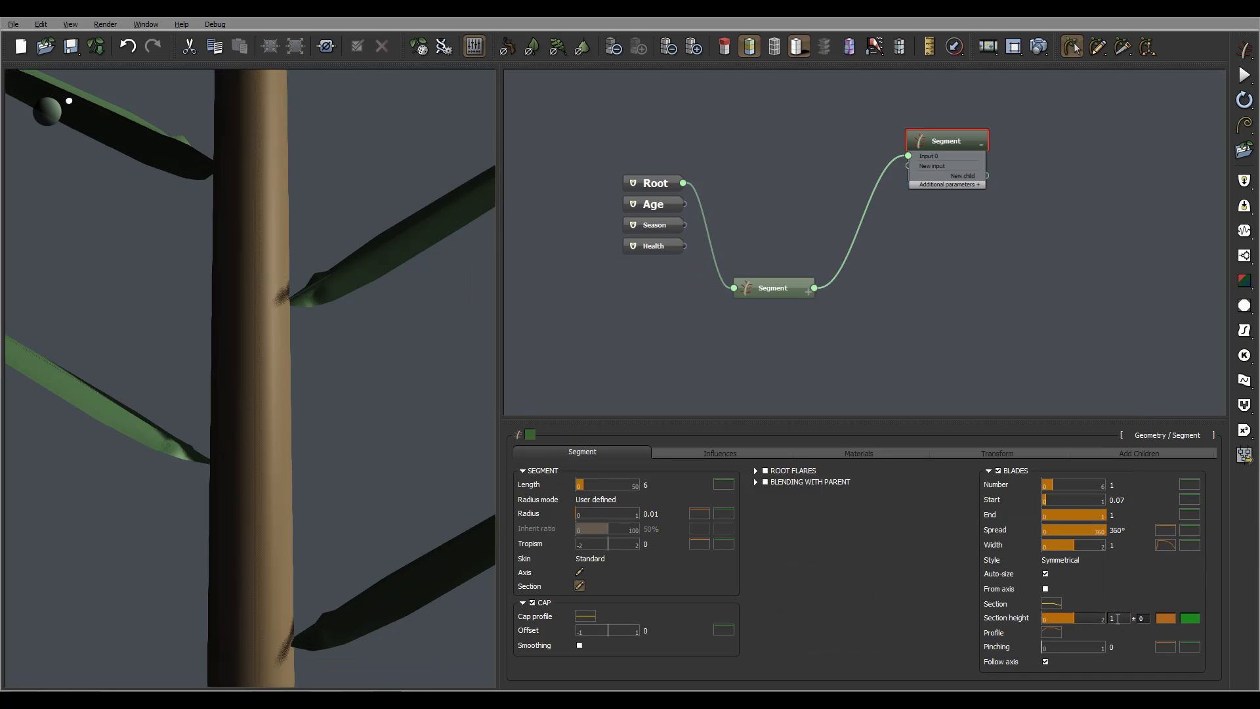
Reduce the blade section height to 0.65 and check the leaves along the stem.
drag(1069, 619, 1066, 619)
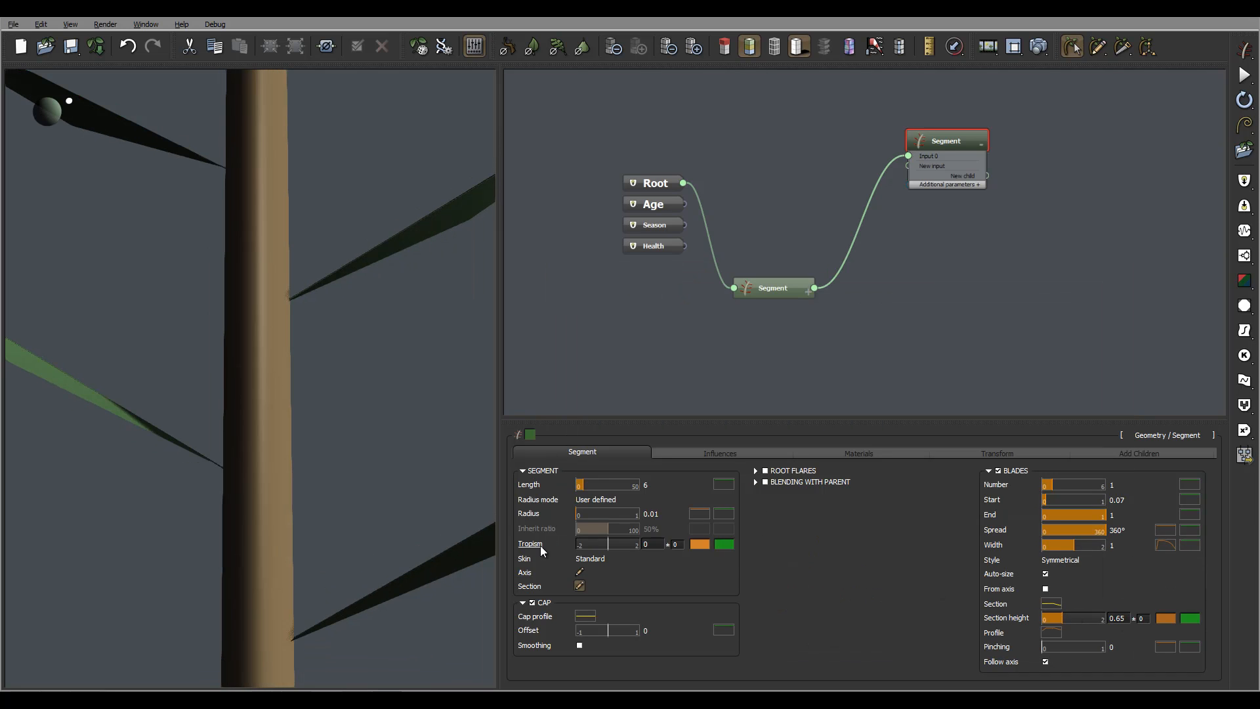
drag(482, 570, 330, 471)
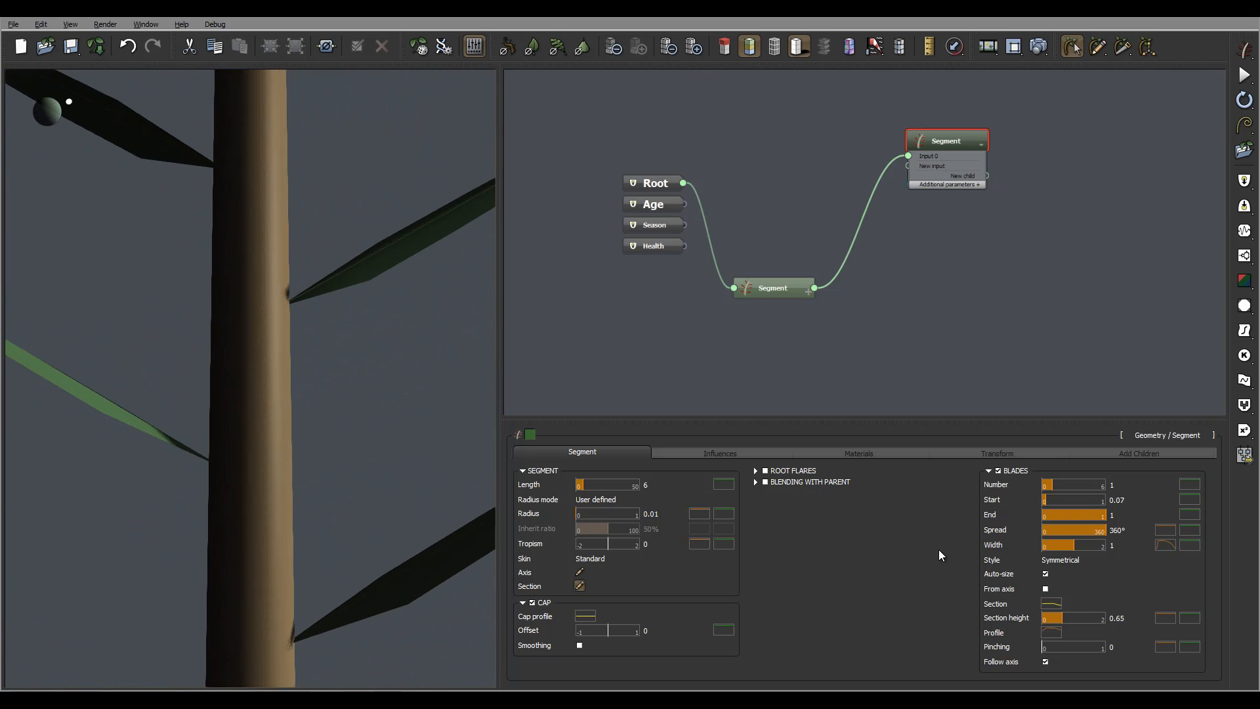
scroll(400, 423, down, 5)
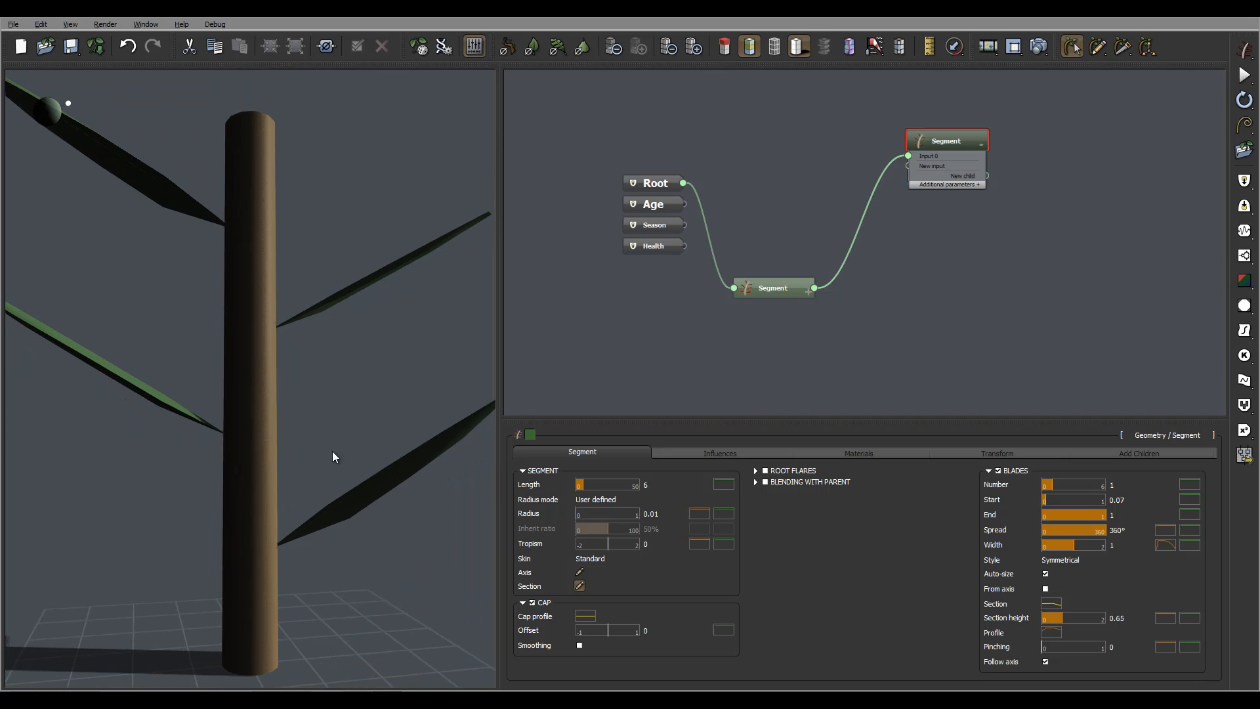
Try a leaf segment tropism of about 1.88 and inspect the bend of the leaves.
drag(609, 544, 637, 545)
drag(318, 425, 409, 430)
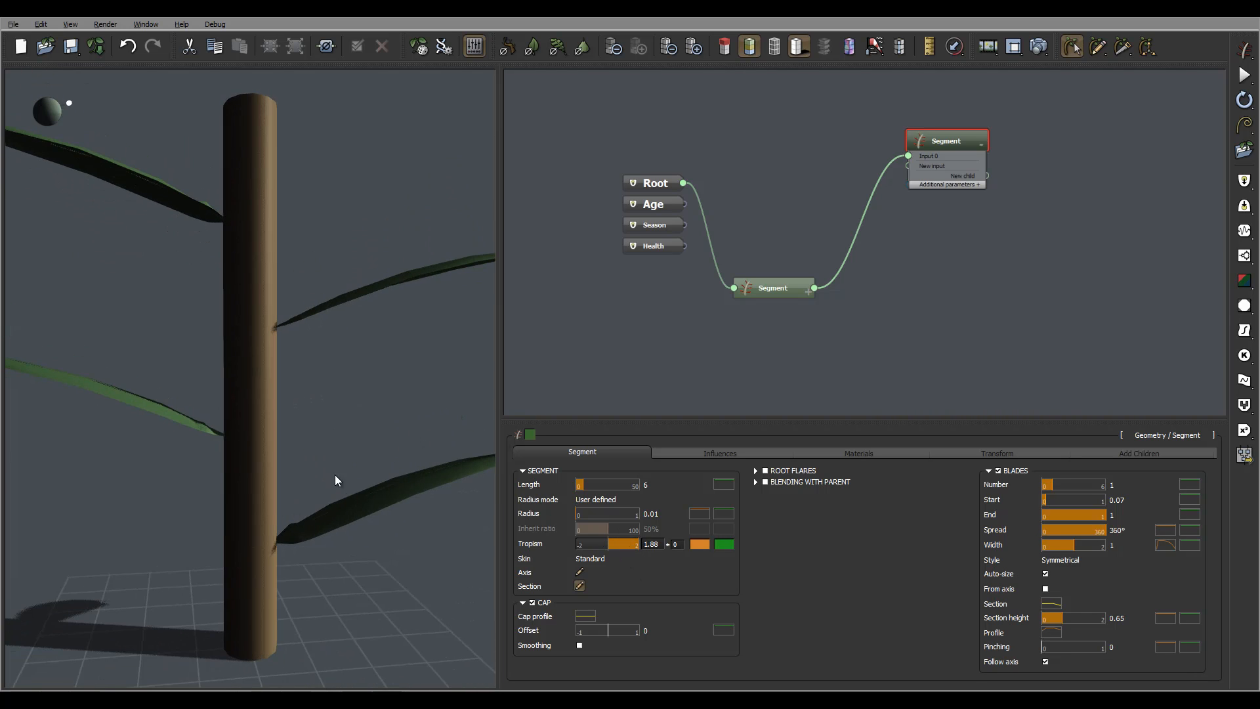
drag(335, 480, 395, 411)
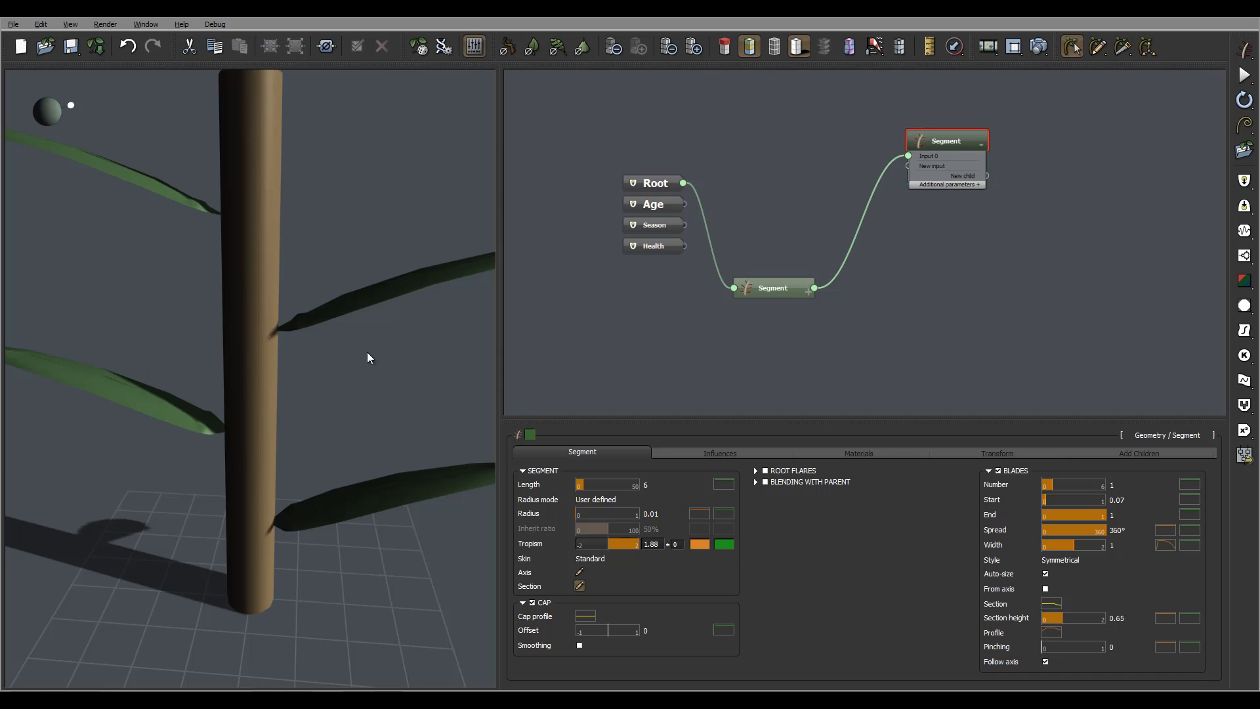
Set the leaf segment's tropism to 15 so the leaves droop strongly.
double_click(654, 545)
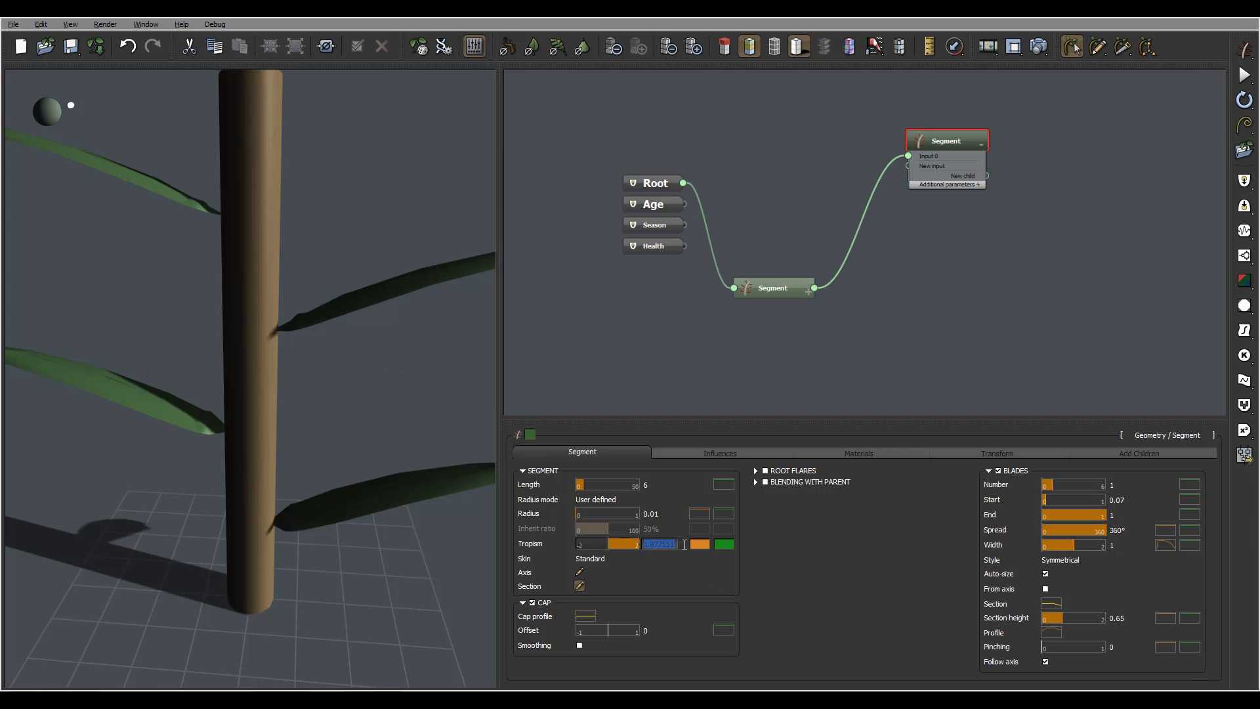
text(15)
key(Return)
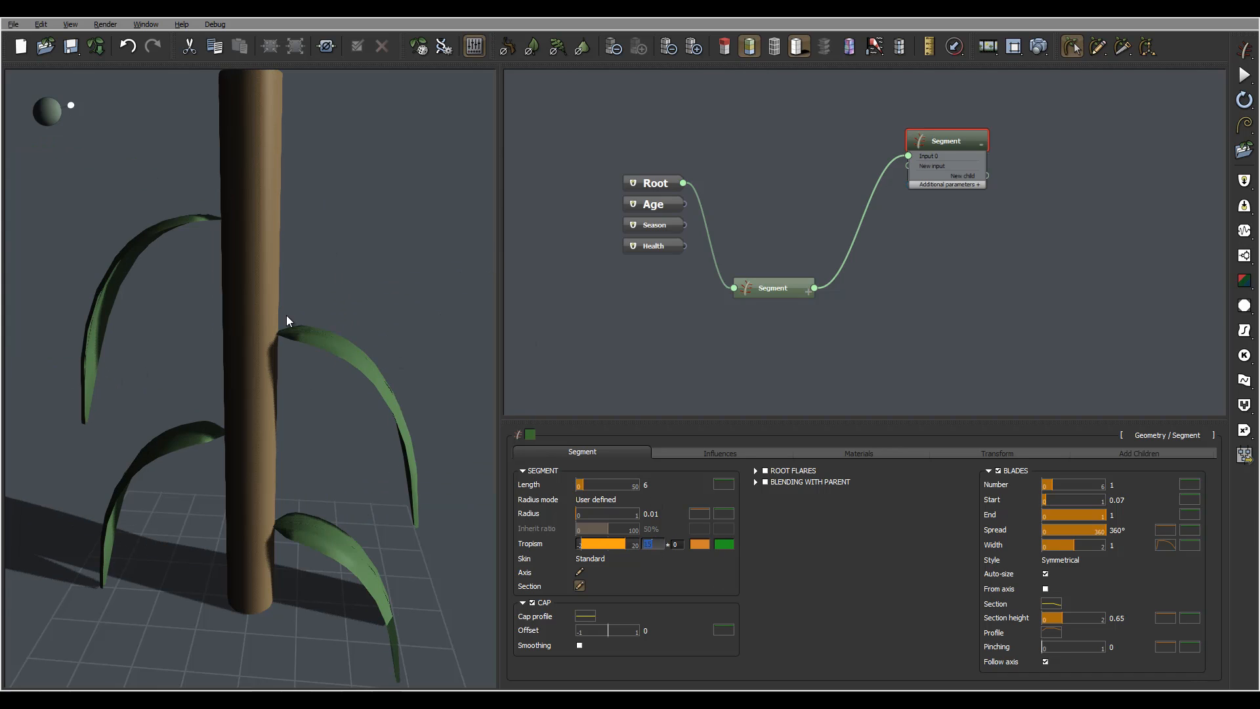
drag(396, 514, 494, 491)
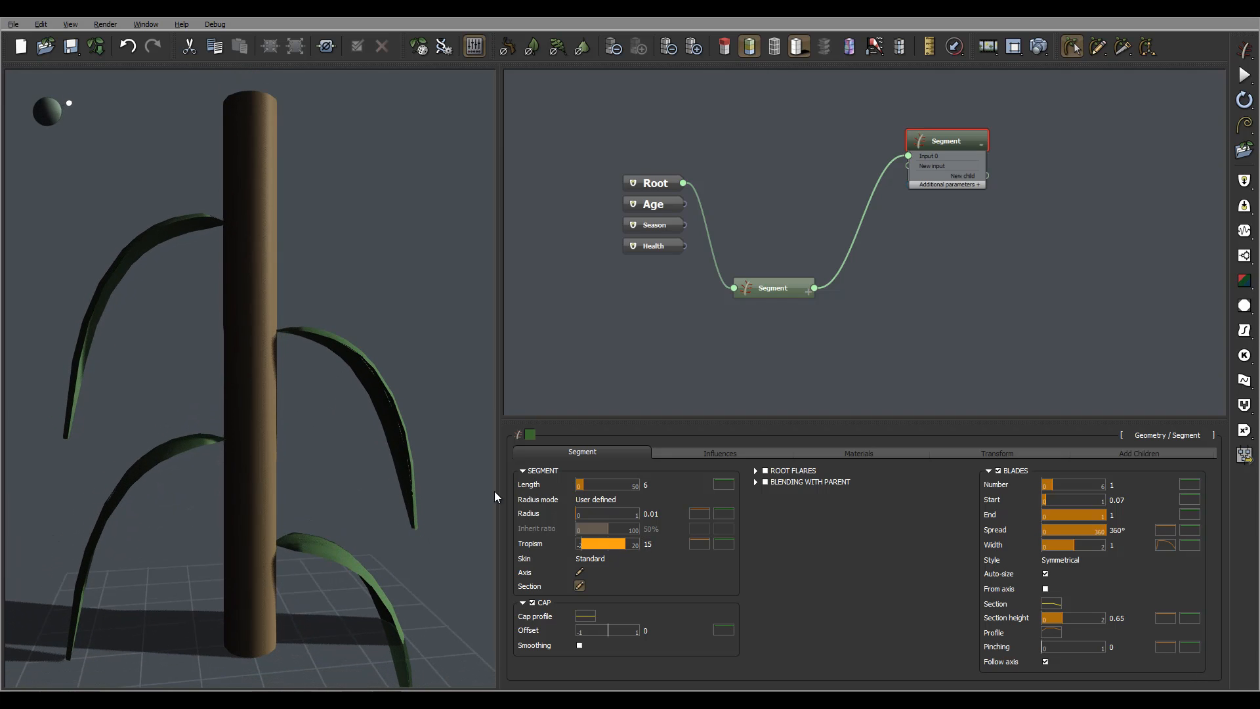
Open the tropism profile curve and move its start keypoint to about X 0.26, Y 1.04, checking the leaves' arch.
click(698, 544)
click(720, 551)
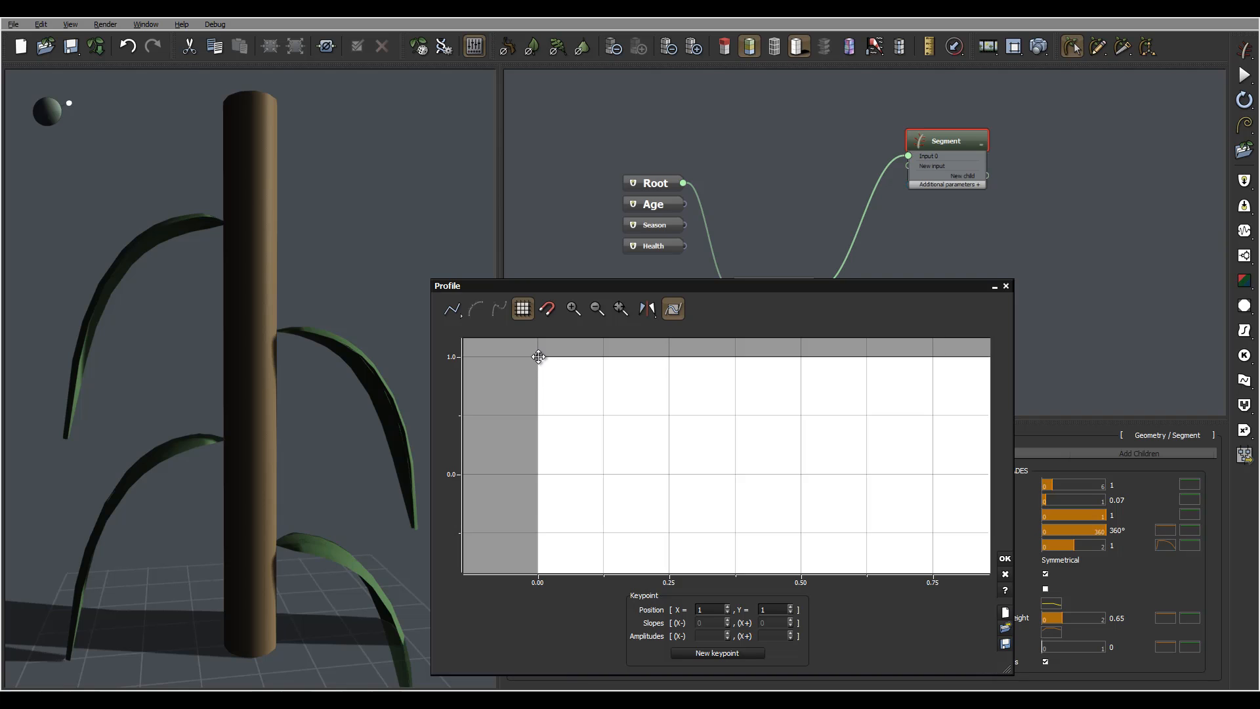
drag(540, 357, 675, 353)
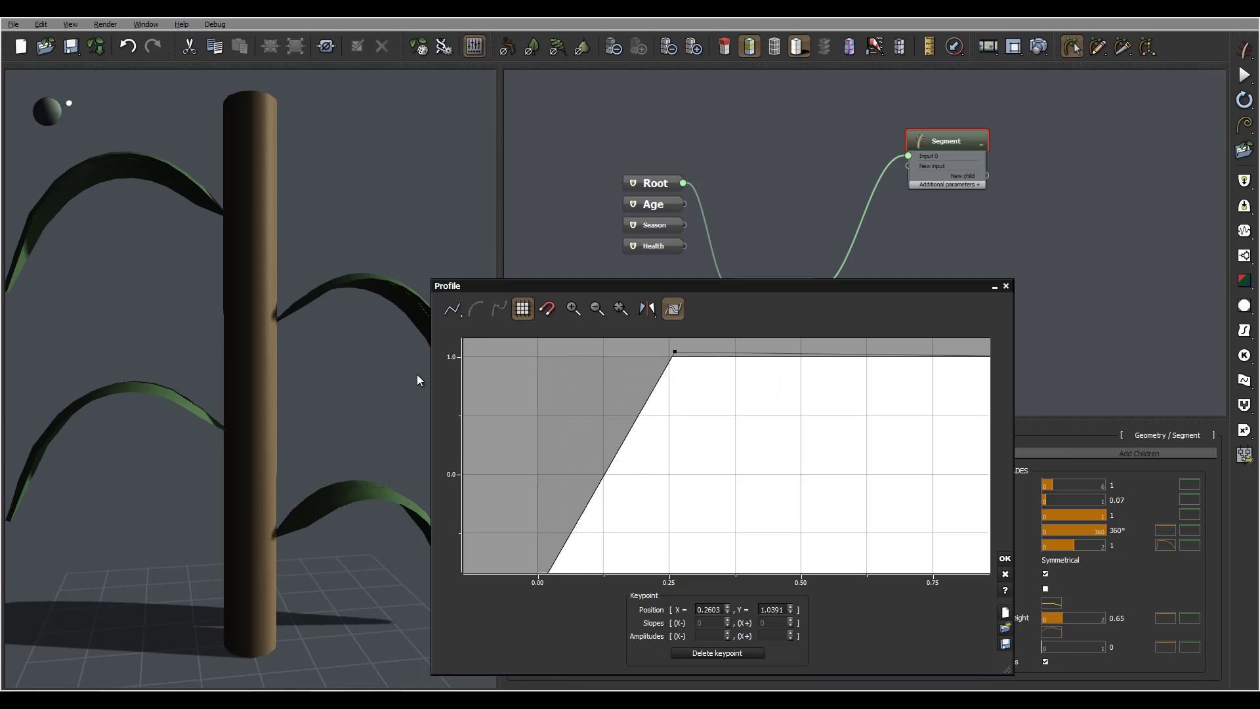
mouse_move(363, 332)
mouse_down()
mouse_move(279, 337)
mouse_move(411, 338)
mouse_move(381, 345)
mouse_up()
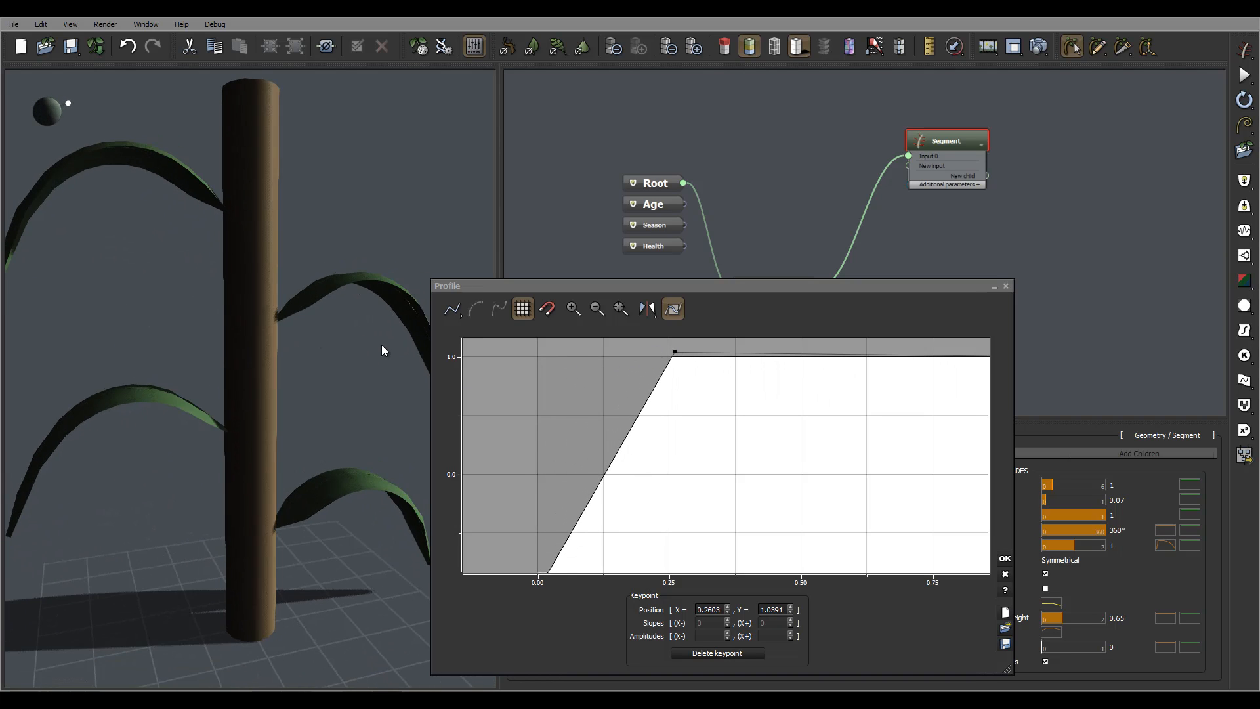
drag(376, 426, 276, 309)
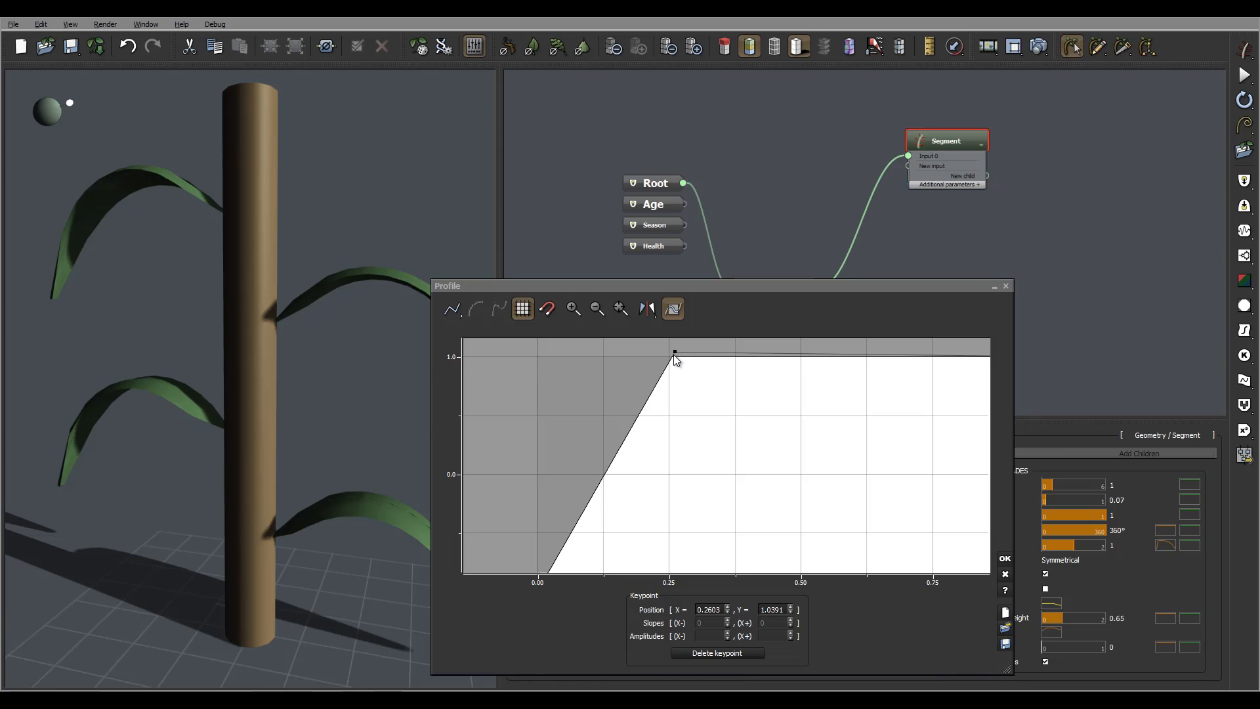
Try the tropism keypoint farther along the curve, settle it at about X 0.34, Y 0.99, and apply the curve.
drag(675, 352, 839, 356)
drag(400, 319, 322, 319)
drag(840, 356, 717, 358)
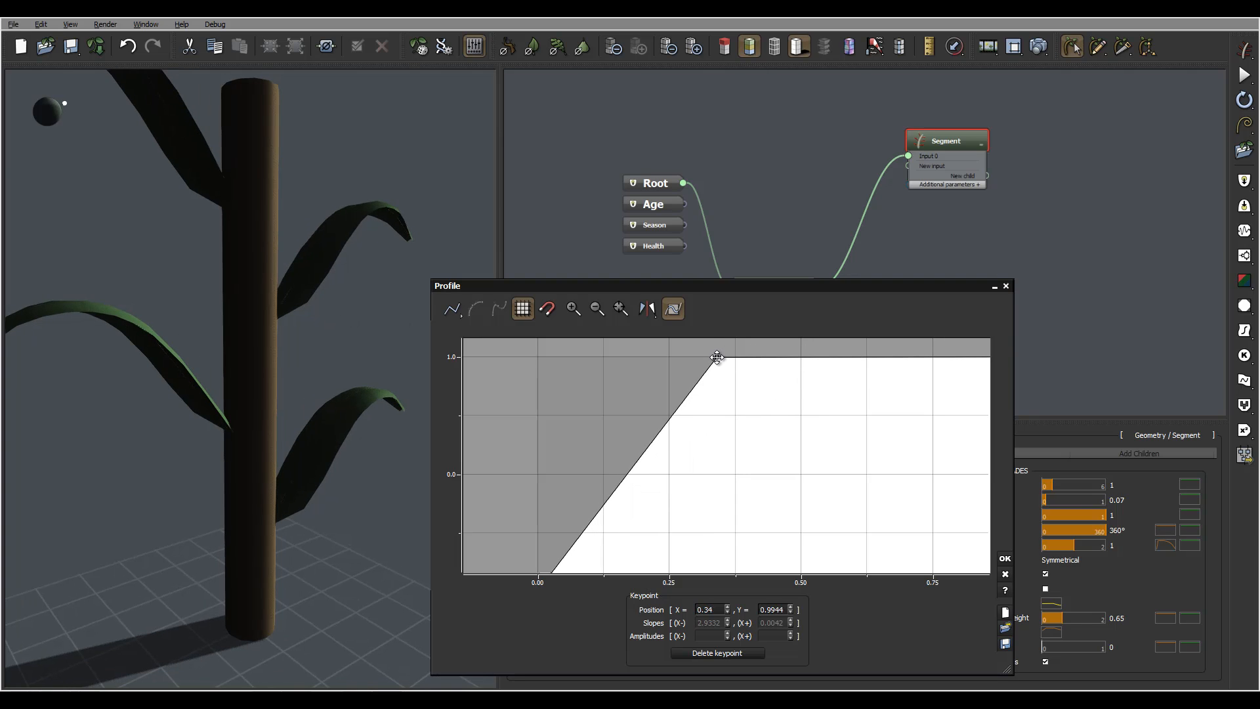
click(1005, 558)
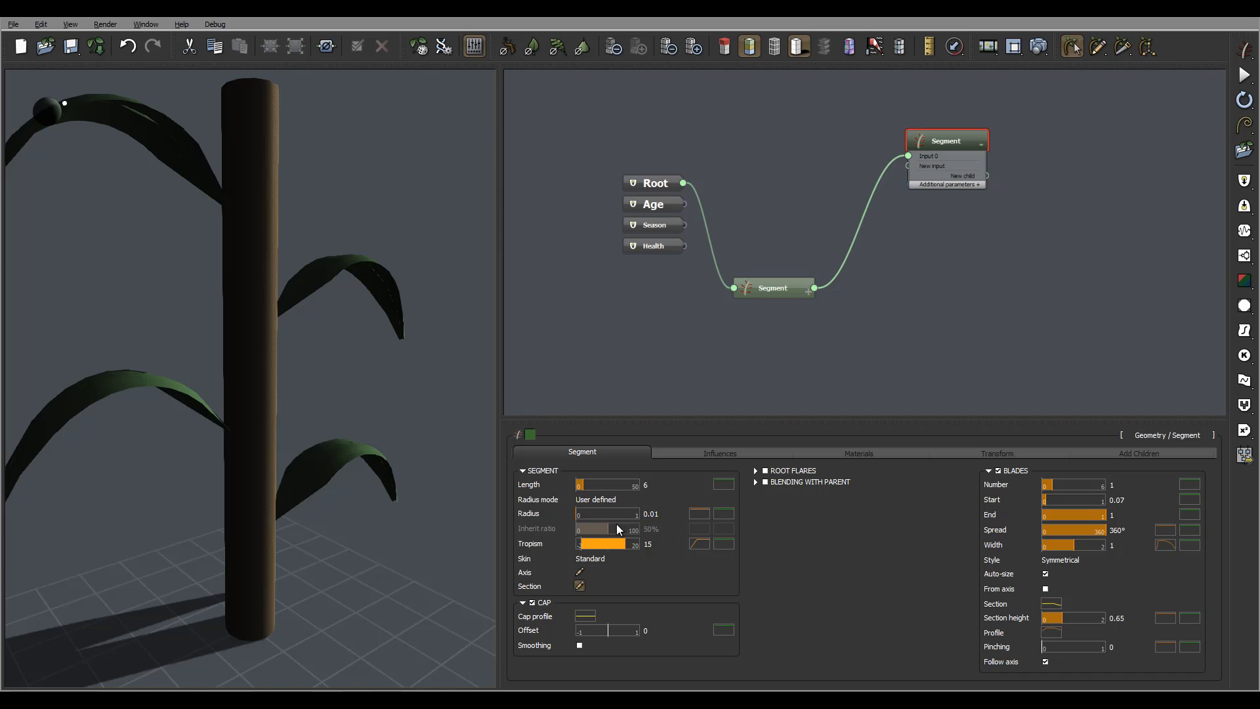
drag(338, 383, 296, 362)
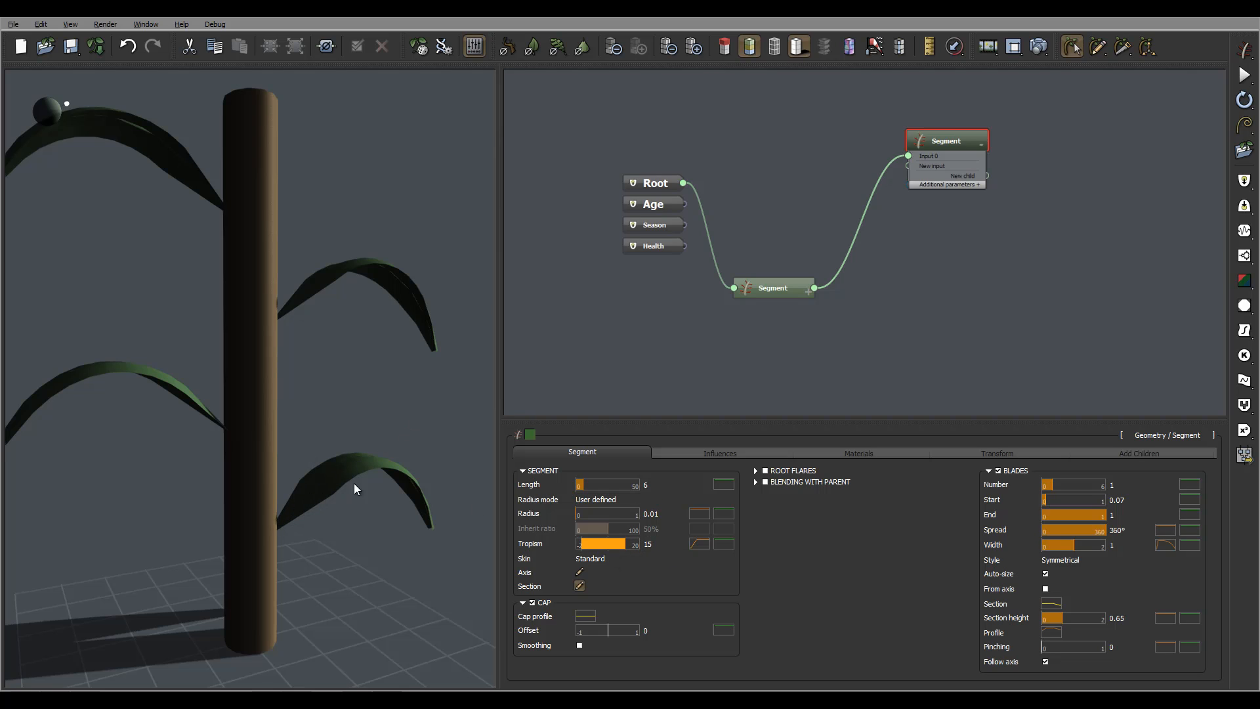
In the parent stem Segment's settings for its child segment, set the orientation angle to 15°.
click(776, 282)
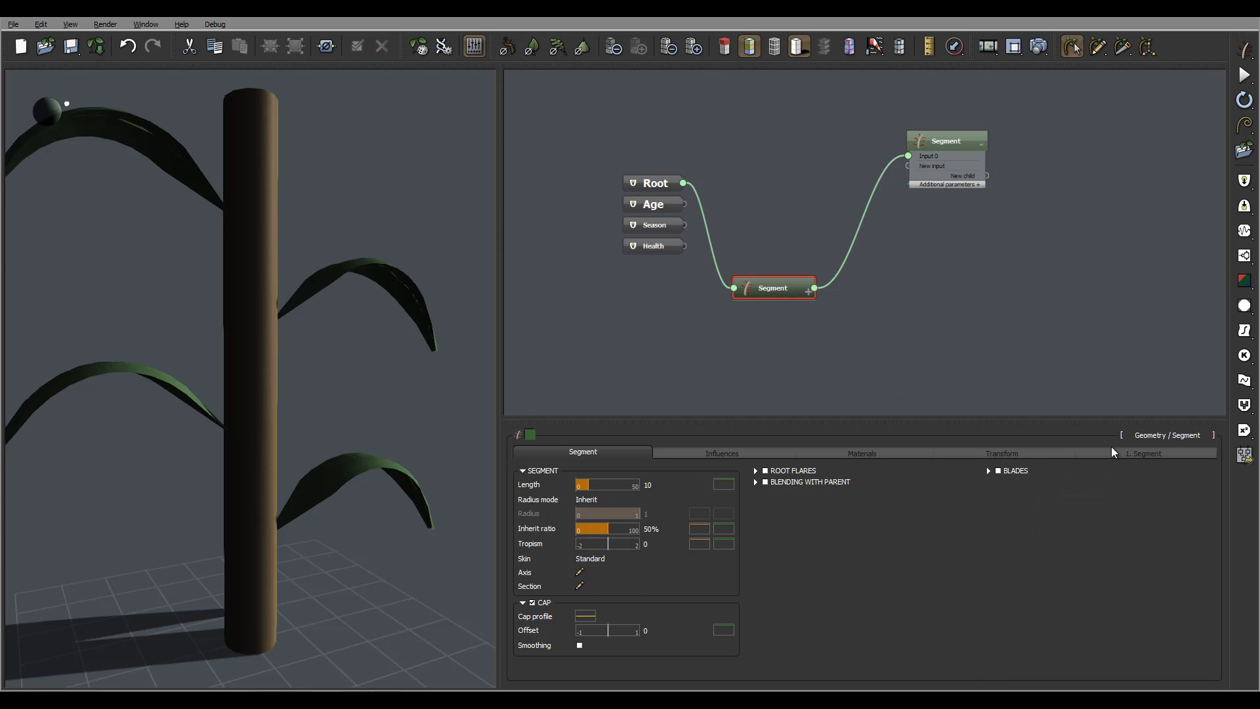
click(1154, 454)
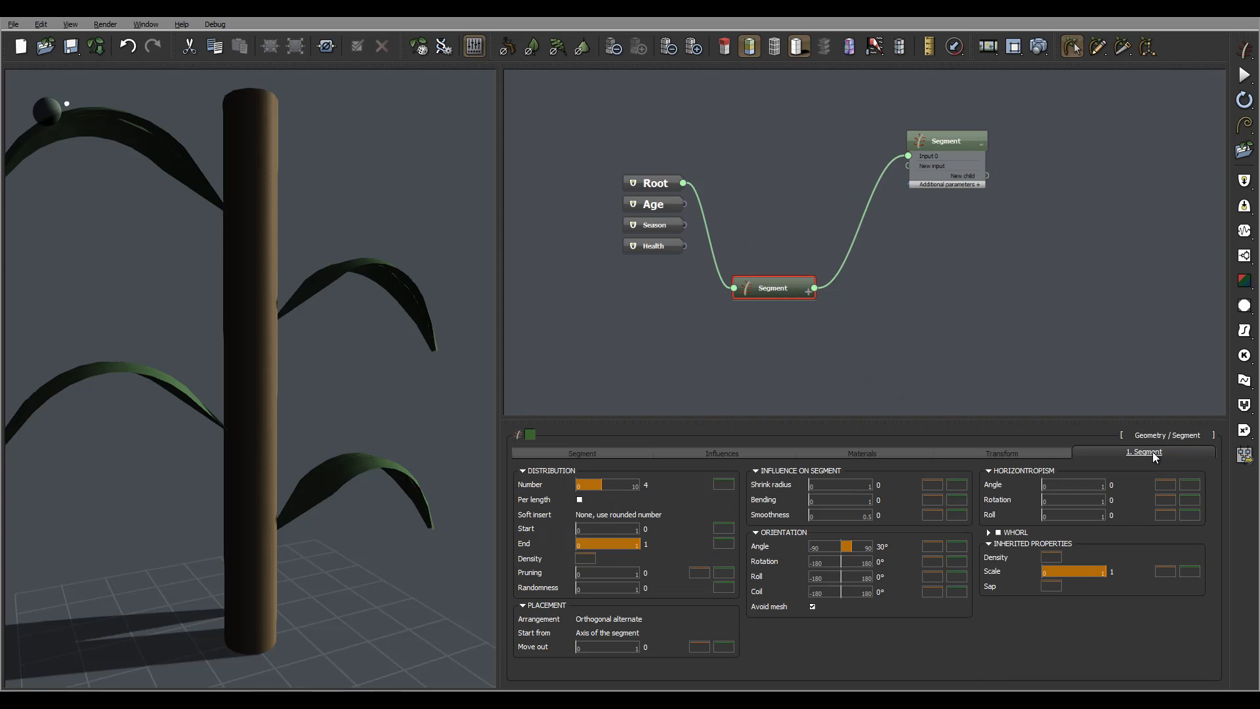
double_click(881, 547)
text(15)
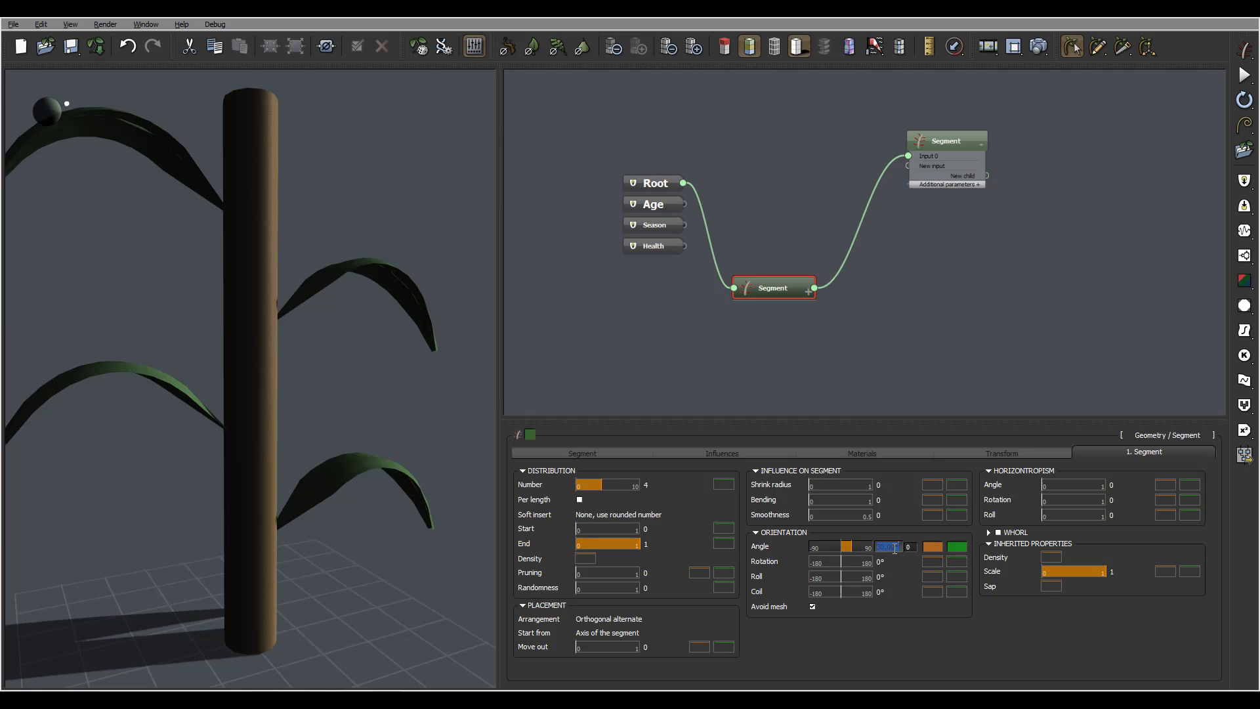
mouse_move(936, 562)
key(Return)
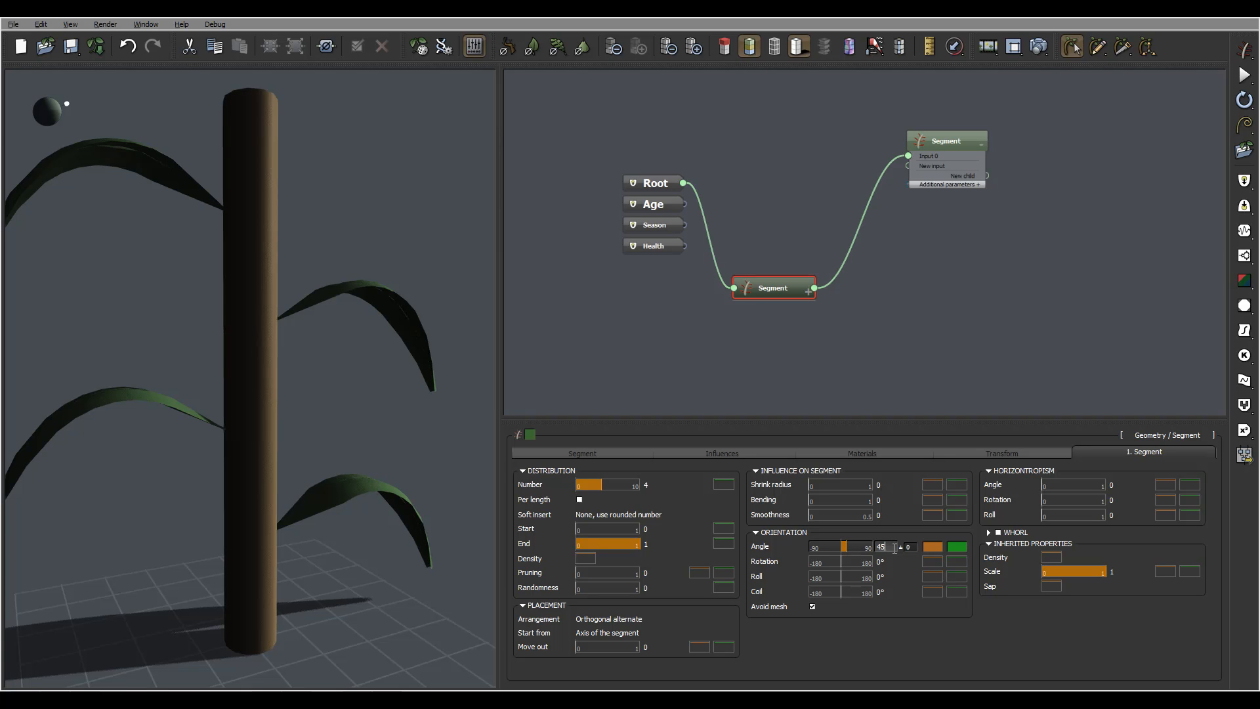
Try an orientation angle of 45° for the leaves and inspect them around the stem.
text(45)
key(Return)
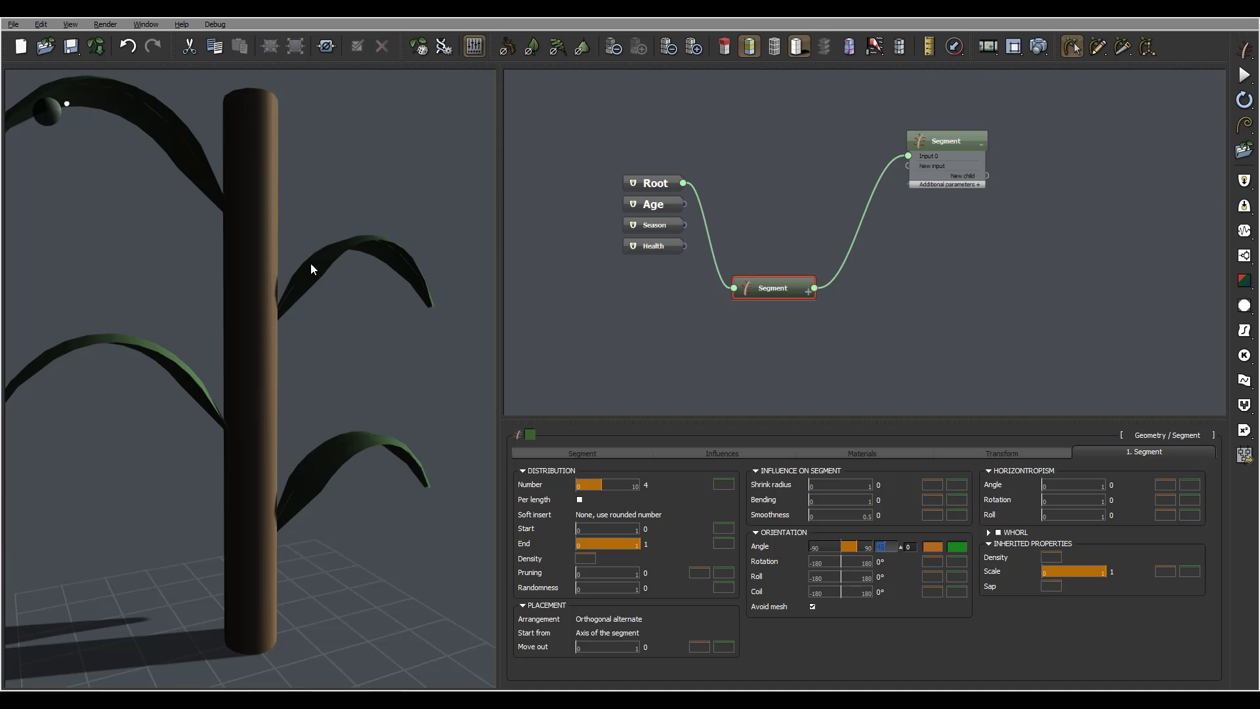
right_drag(311, 264, 372, 335)
right_drag(455, 306, 411, 332)
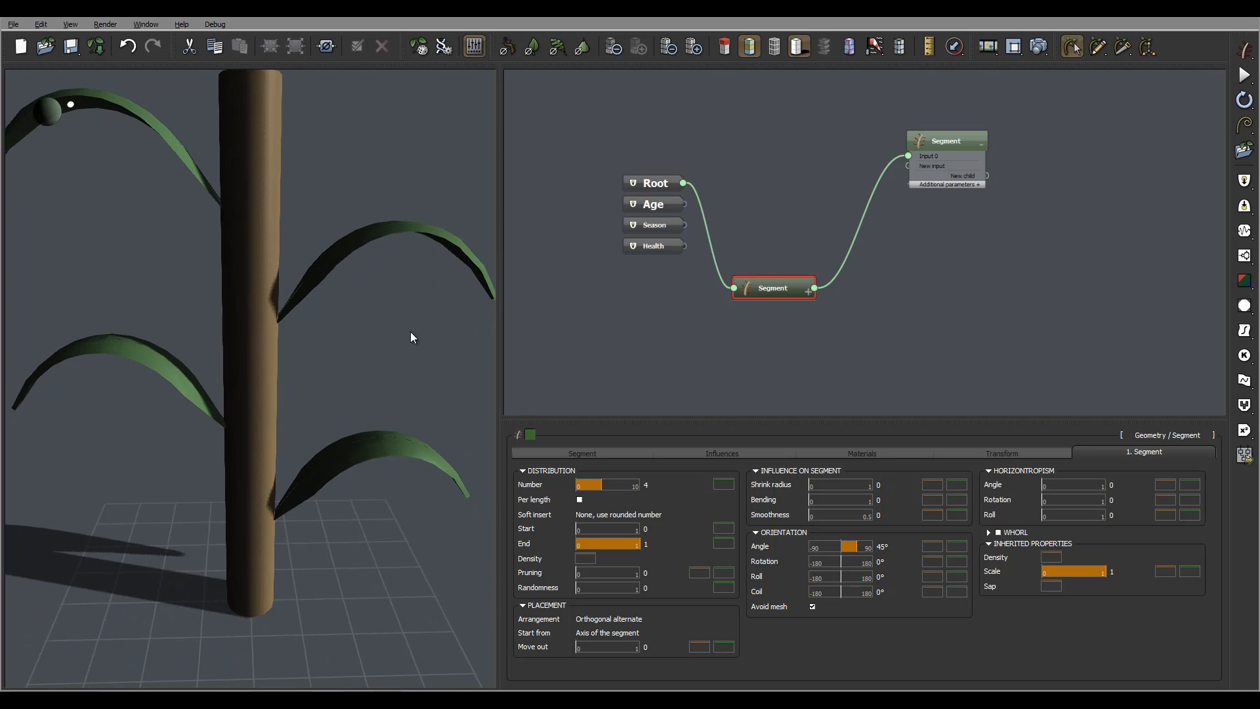
Set the leaves' orientation angle to 90° and look at them against the stem.
click(889, 545)
text(90)
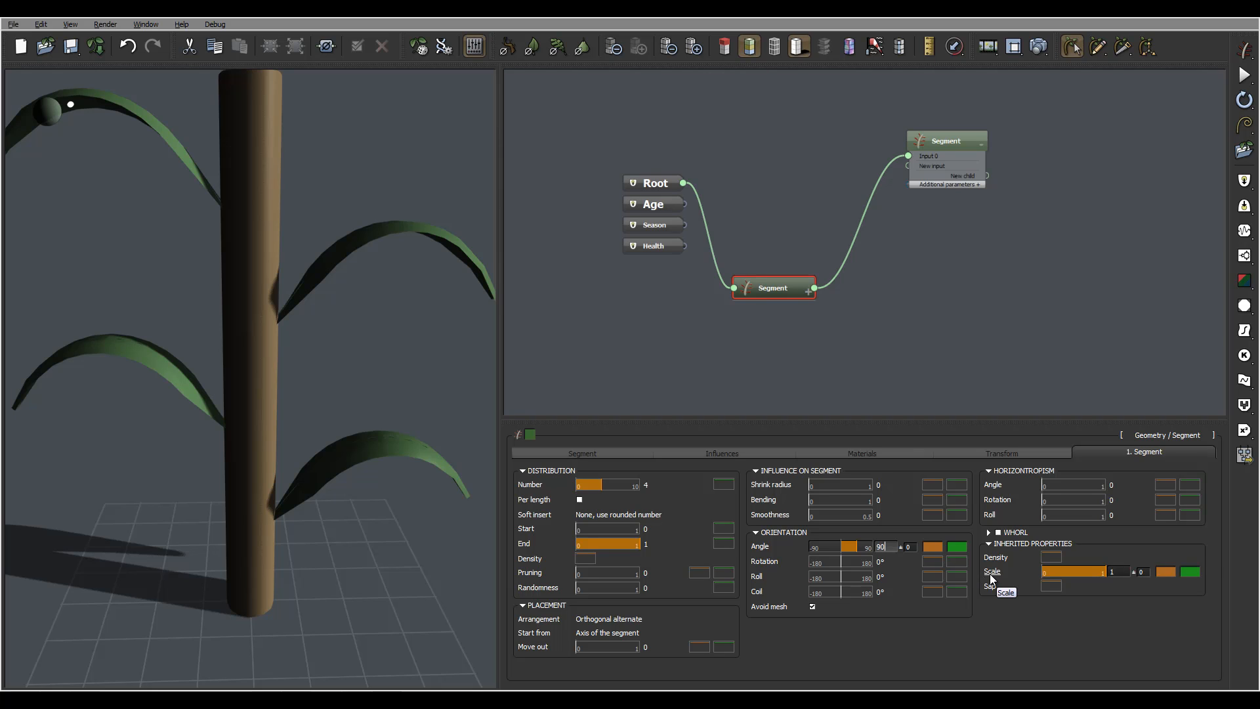
key(Return)
right_drag(289, 136, 289, 200)
Try an orientation angle of 89° for the leaves.
click(889, 546)
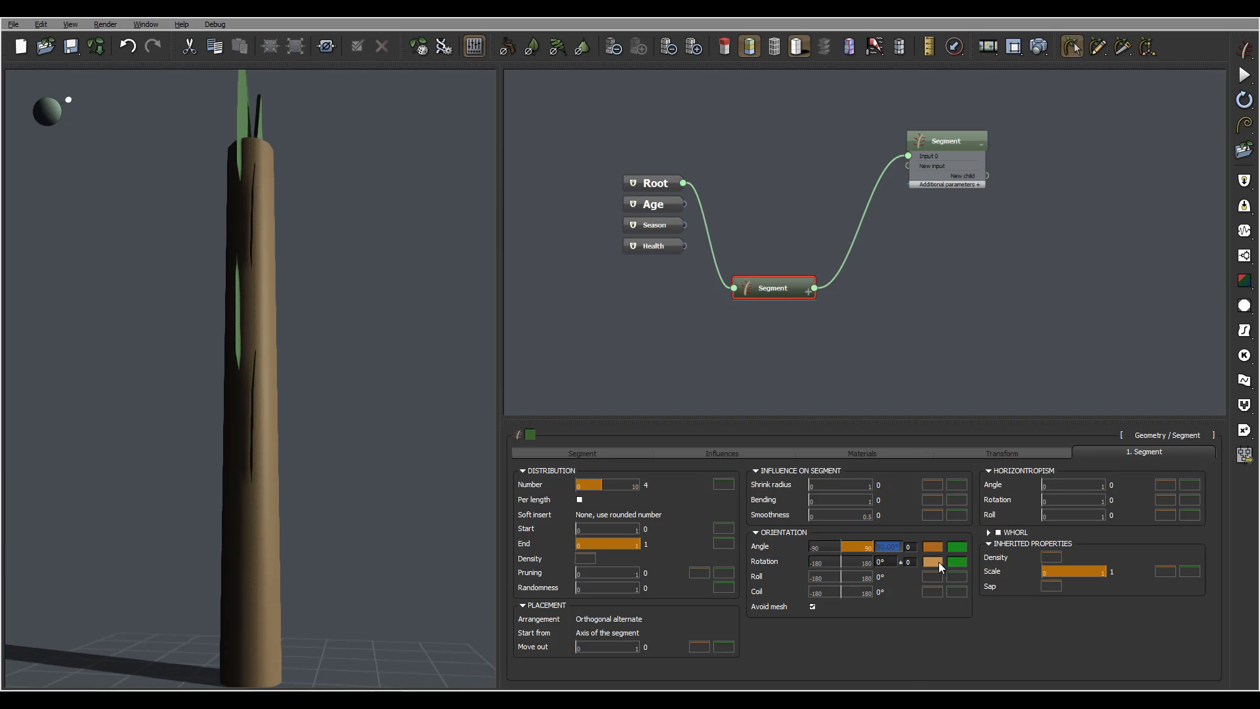
text(89)
key(Return)
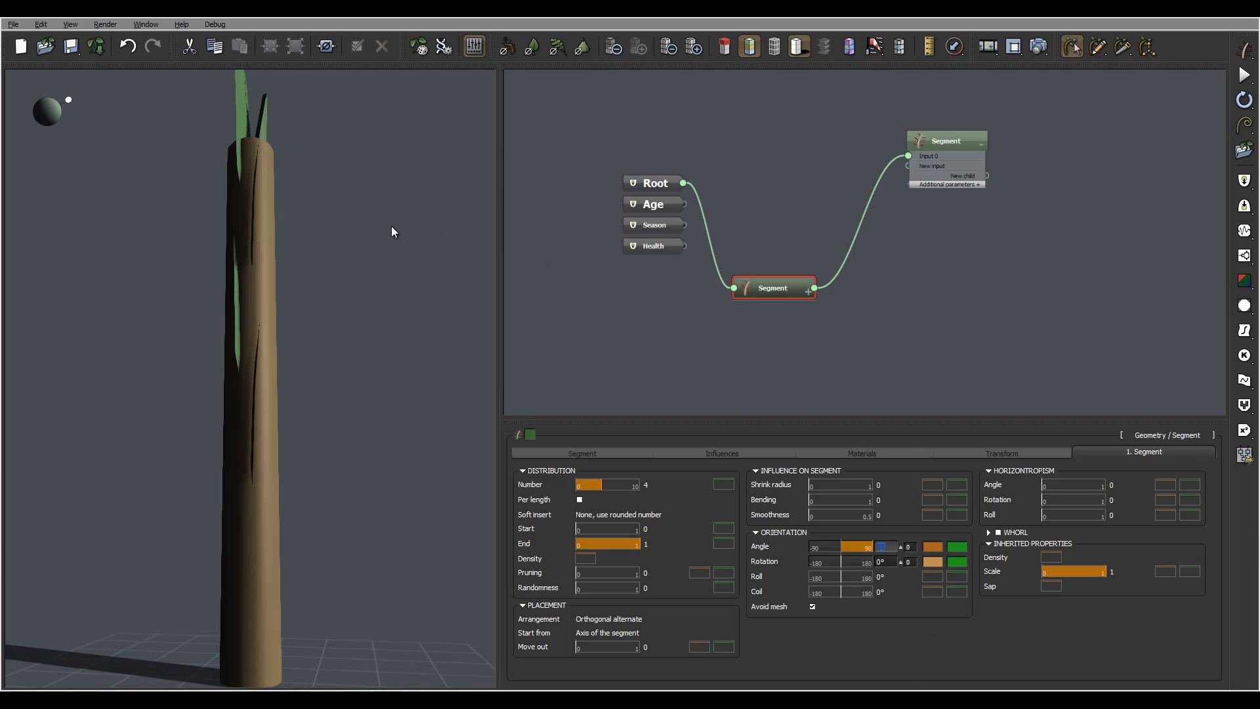
Set the leaves' orientation angle to 40° and inspect the leaves along the stem.
click(886, 546)
text(75)
key(Return)
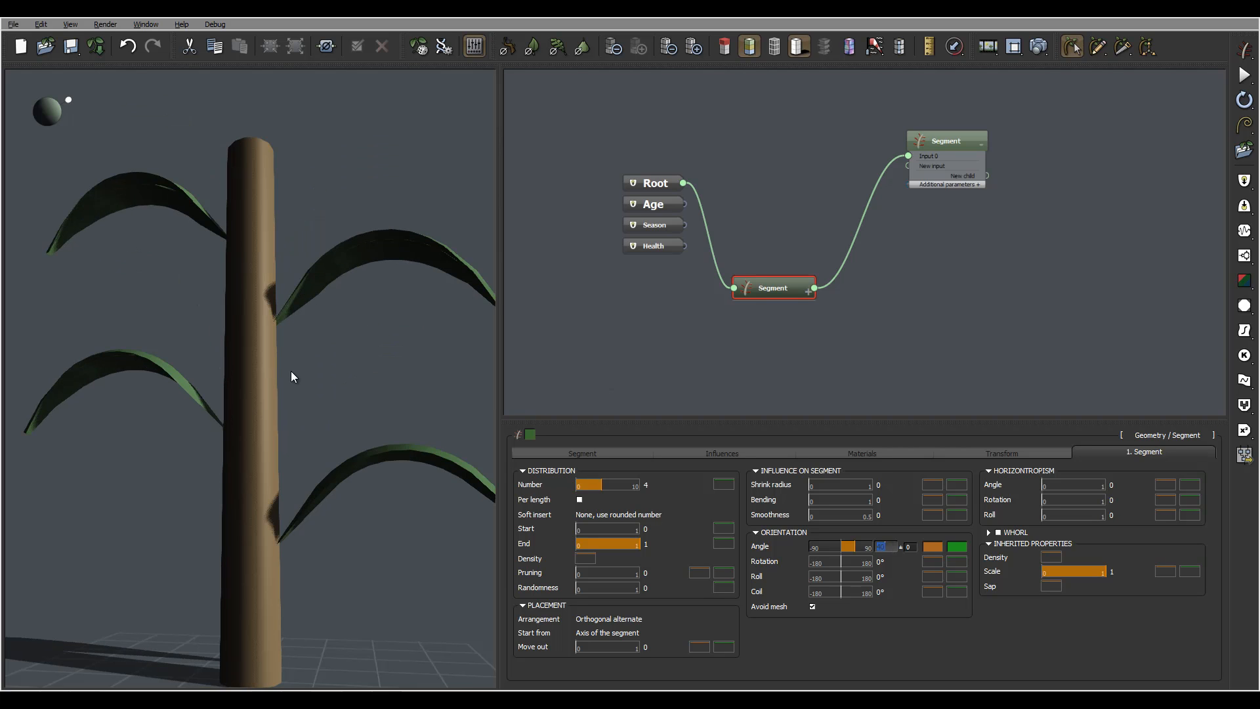
right_drag(290, 372, 279, 495)
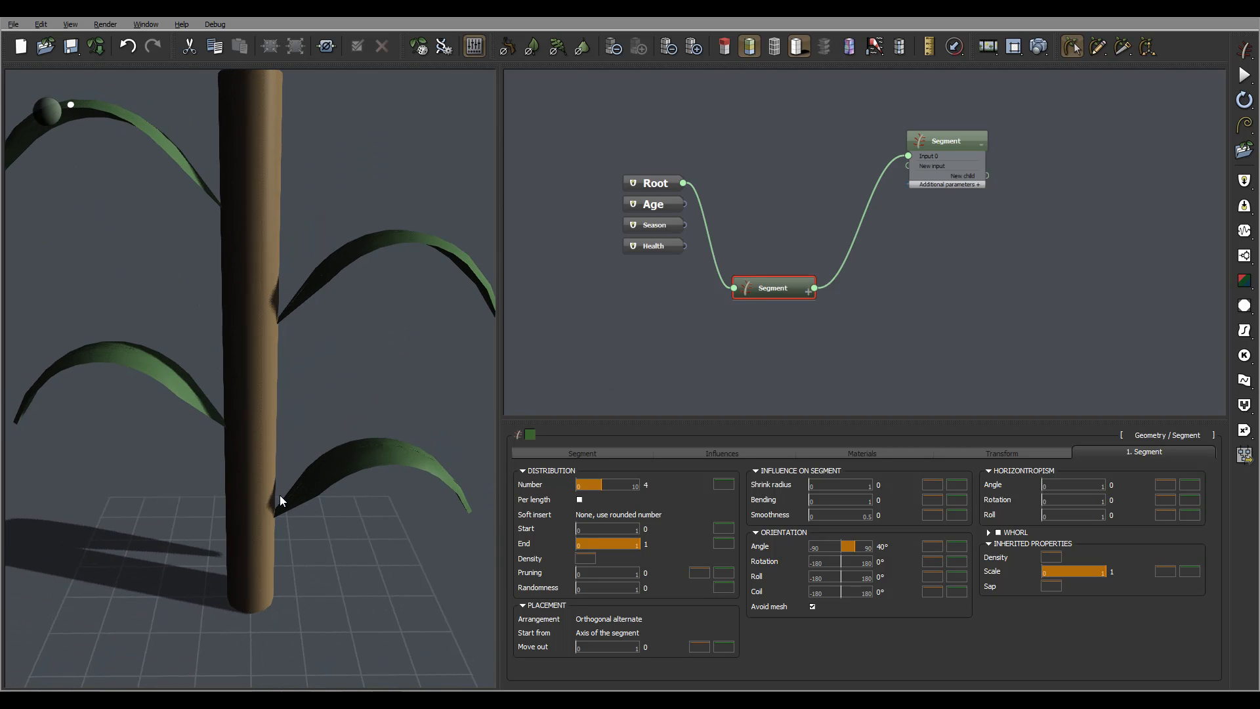
right_drag(341, 387, 349, 369)
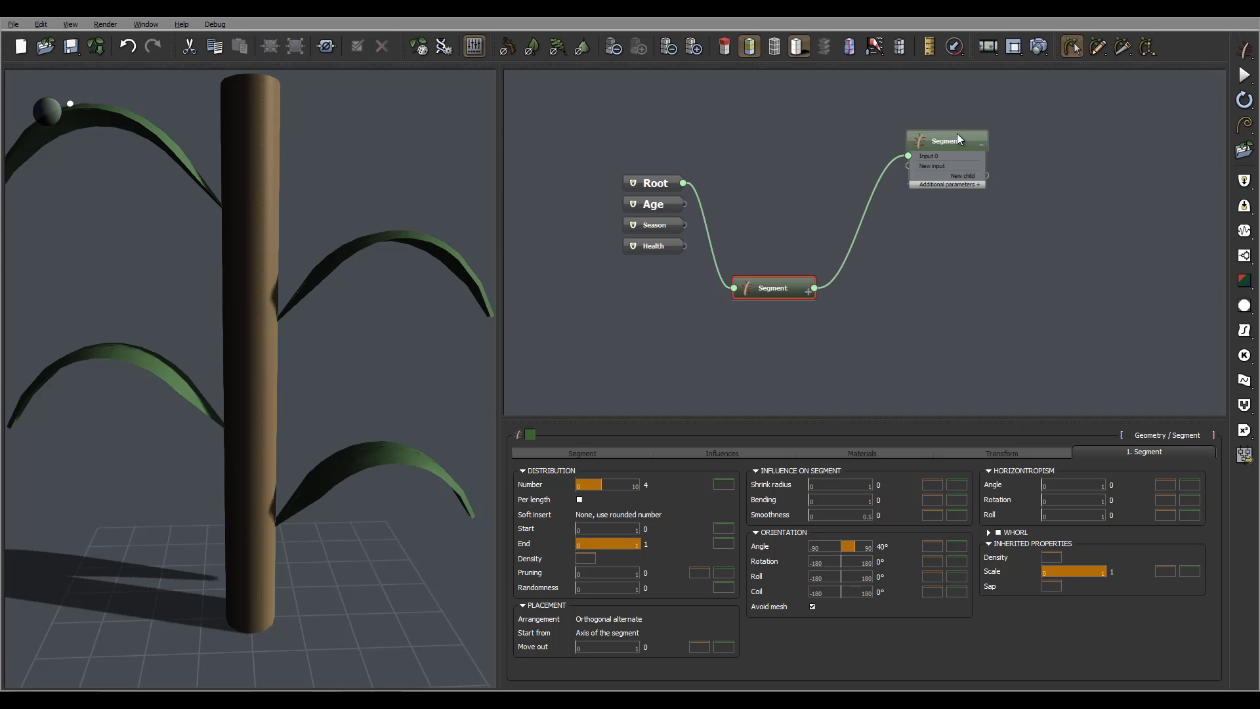
right_drag(405, 270, 394, 309)
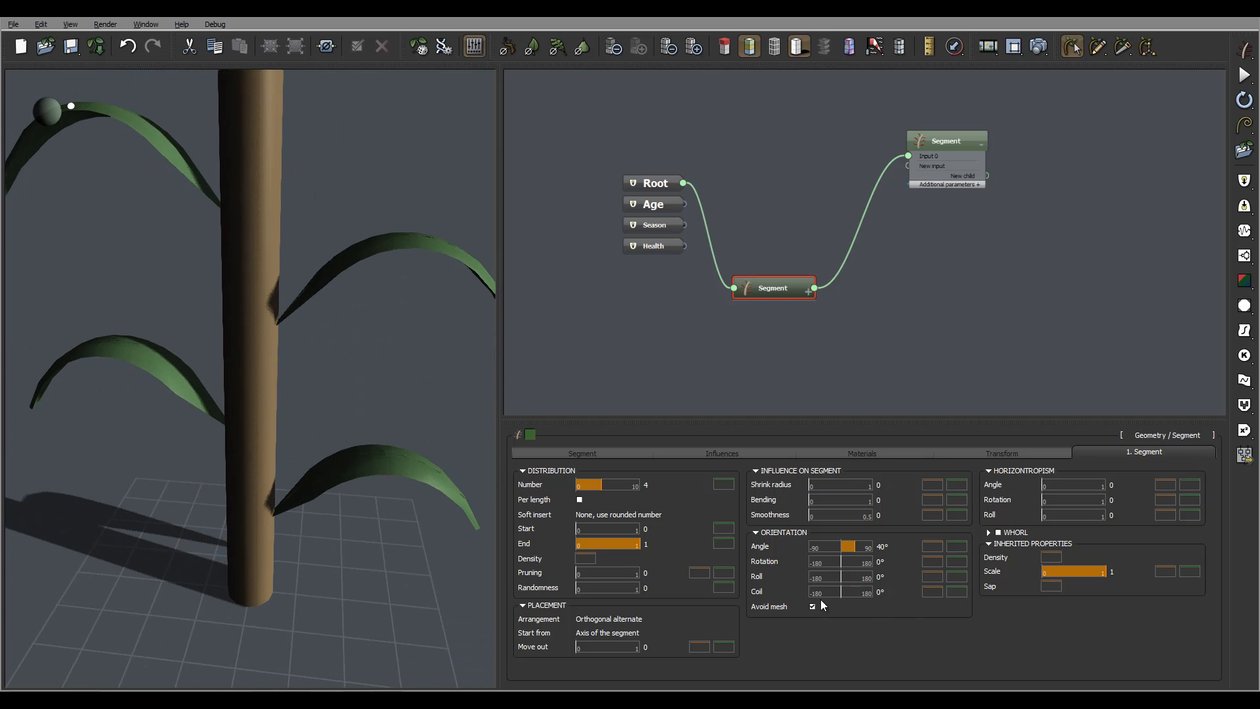
Try an orientation coil of 45° for the leaves and look at their spread around the stem.
click(882, 592)
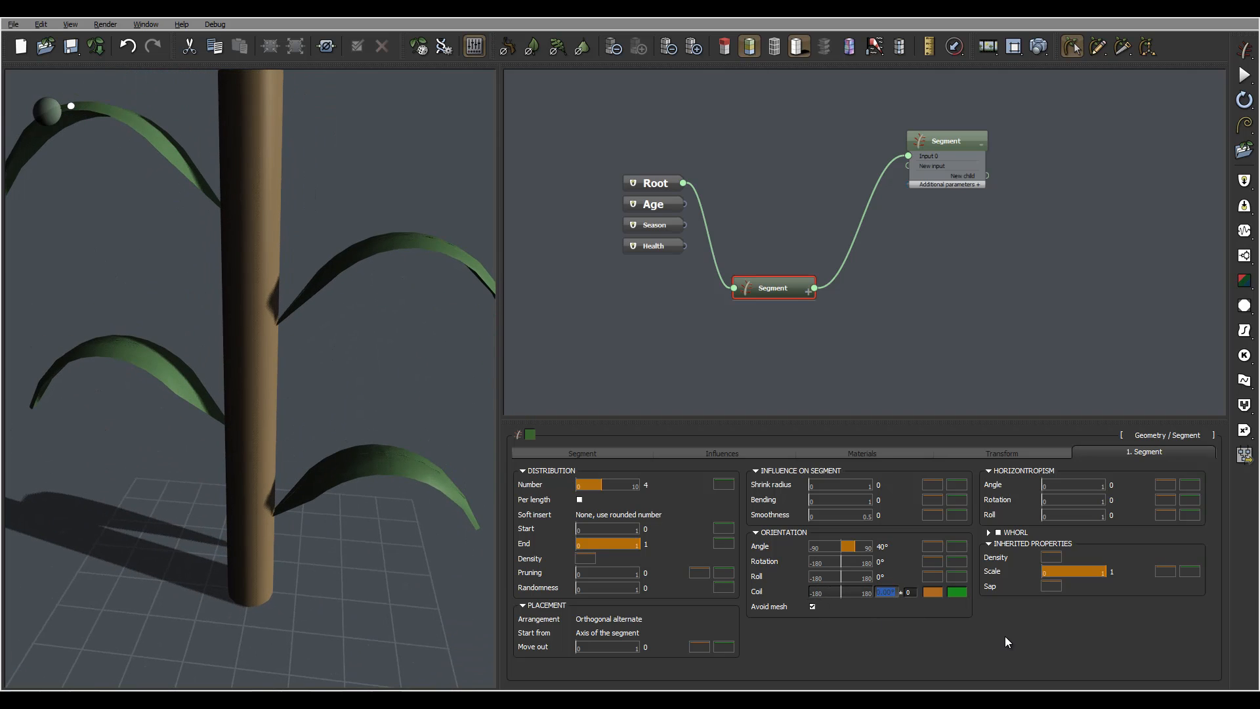
text(45)
key(Return)
right_drag(317, 252, 460, 394)
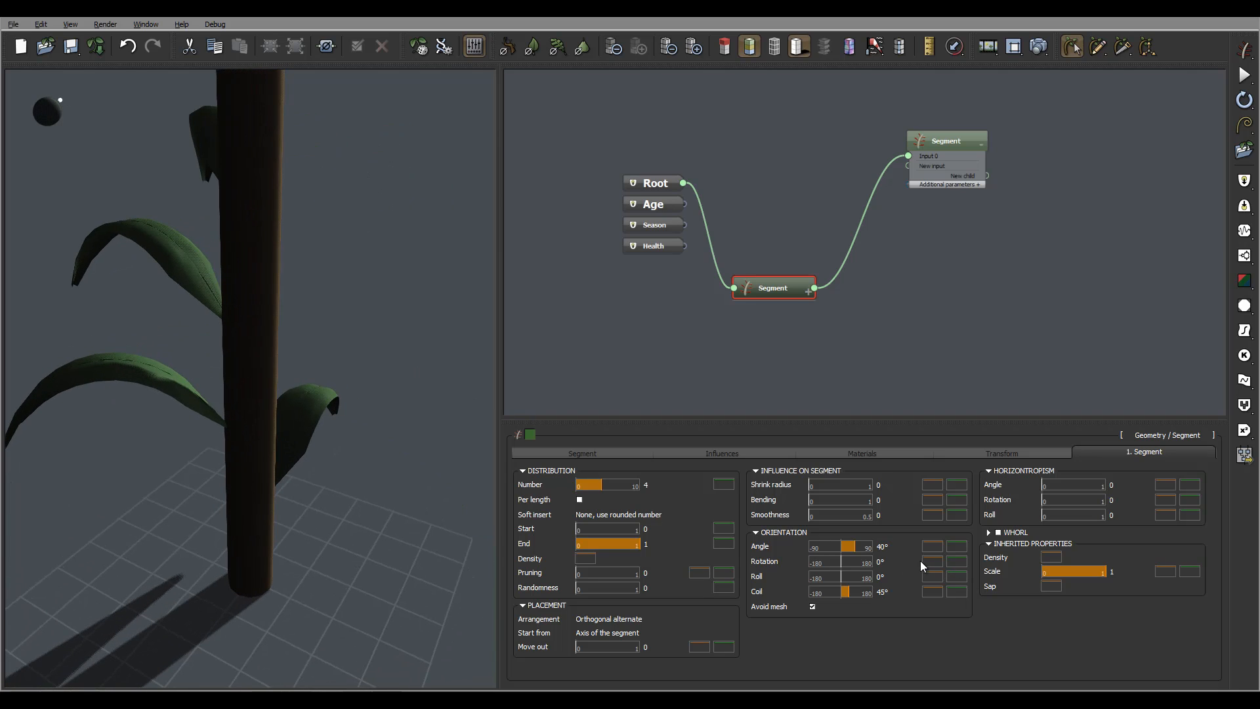
Set the leaves' orientation coil to 55° with a variation of 15, and inspect their arrangement from several sides.
click(891, 593)
text(55)
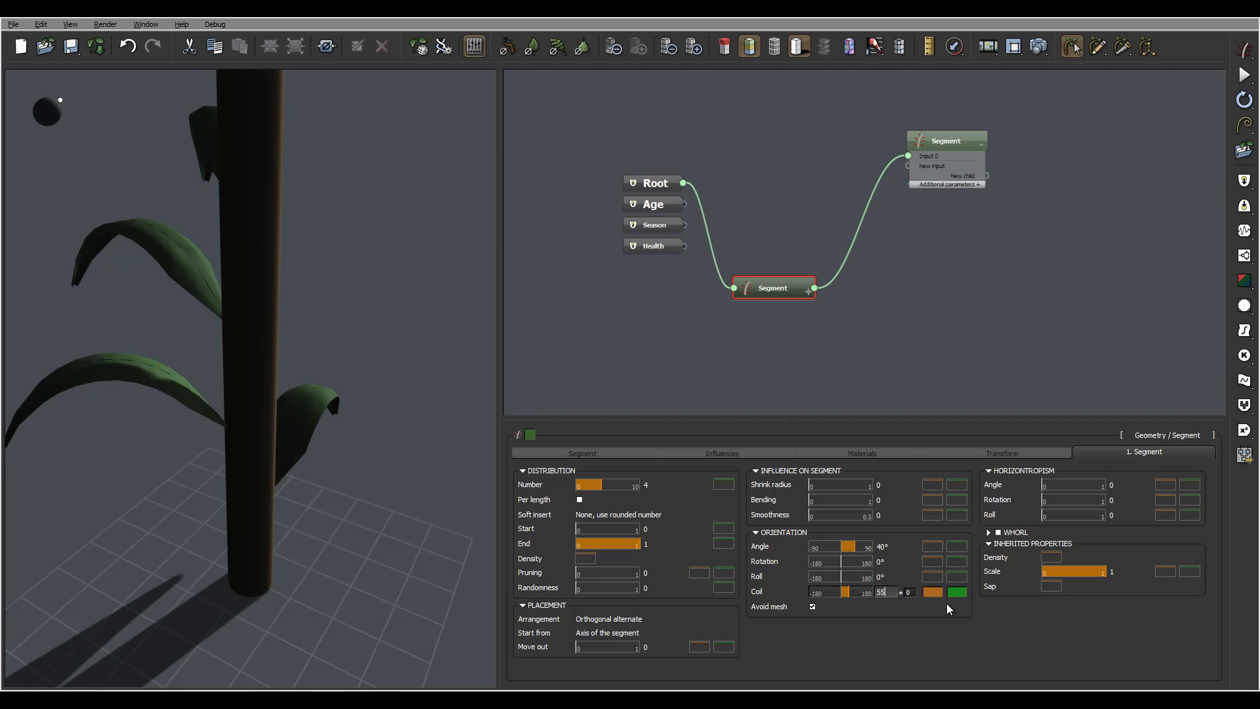
click(915, 594)
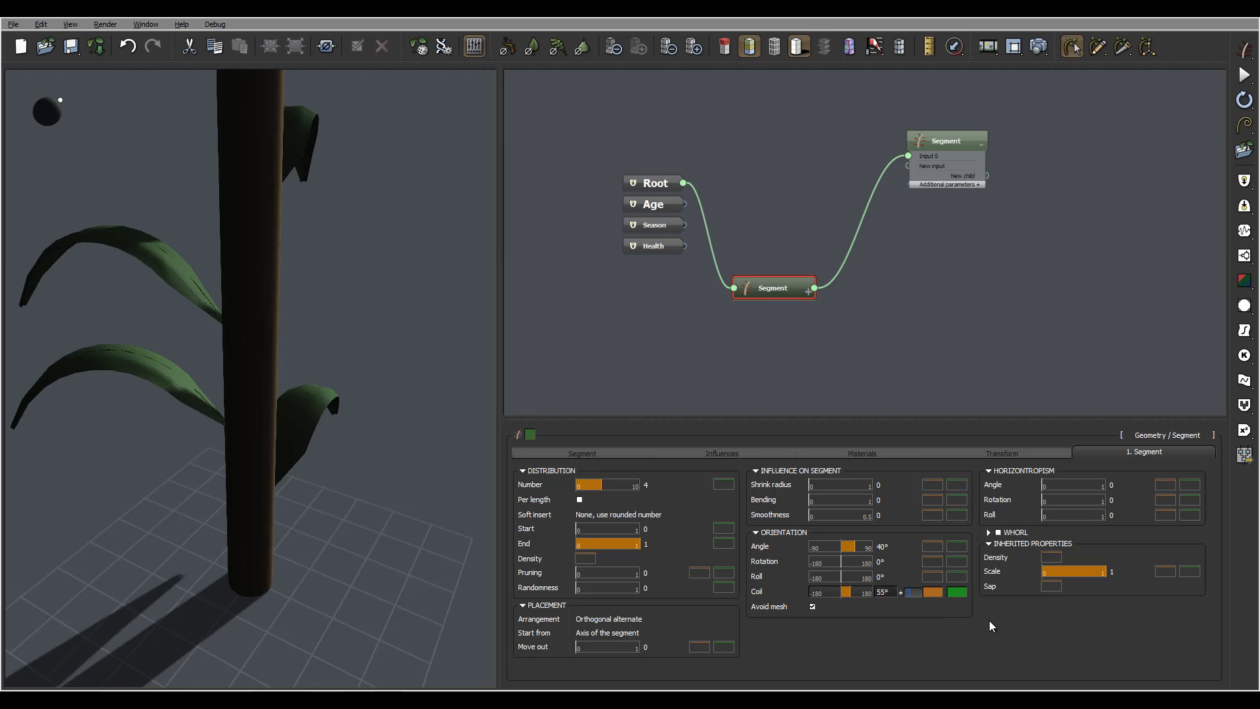
text(1)
drag(46, 117, 293, 262)
drag(27, 105, 105, 88)
drag(274, 191, 372, 322)
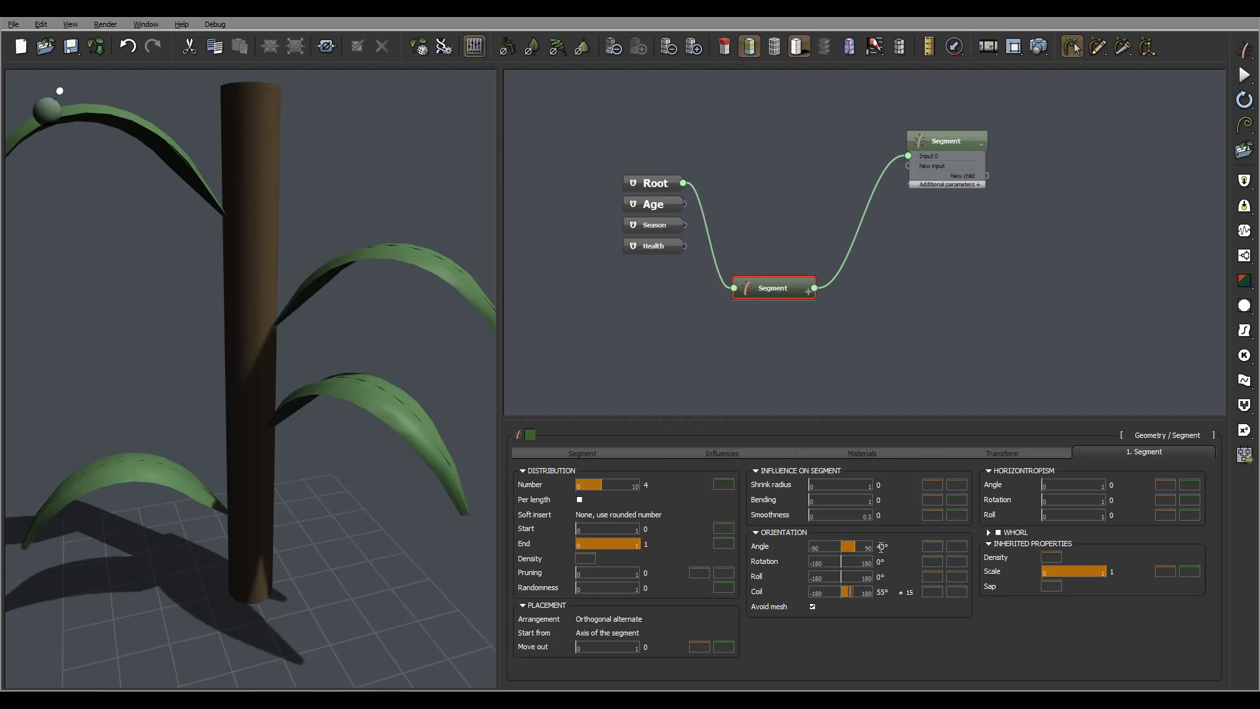
Review the leaf segment's Blades settings, including Profile, Style and Follow axis, and examine the leaf shapes.
click(962, 140)
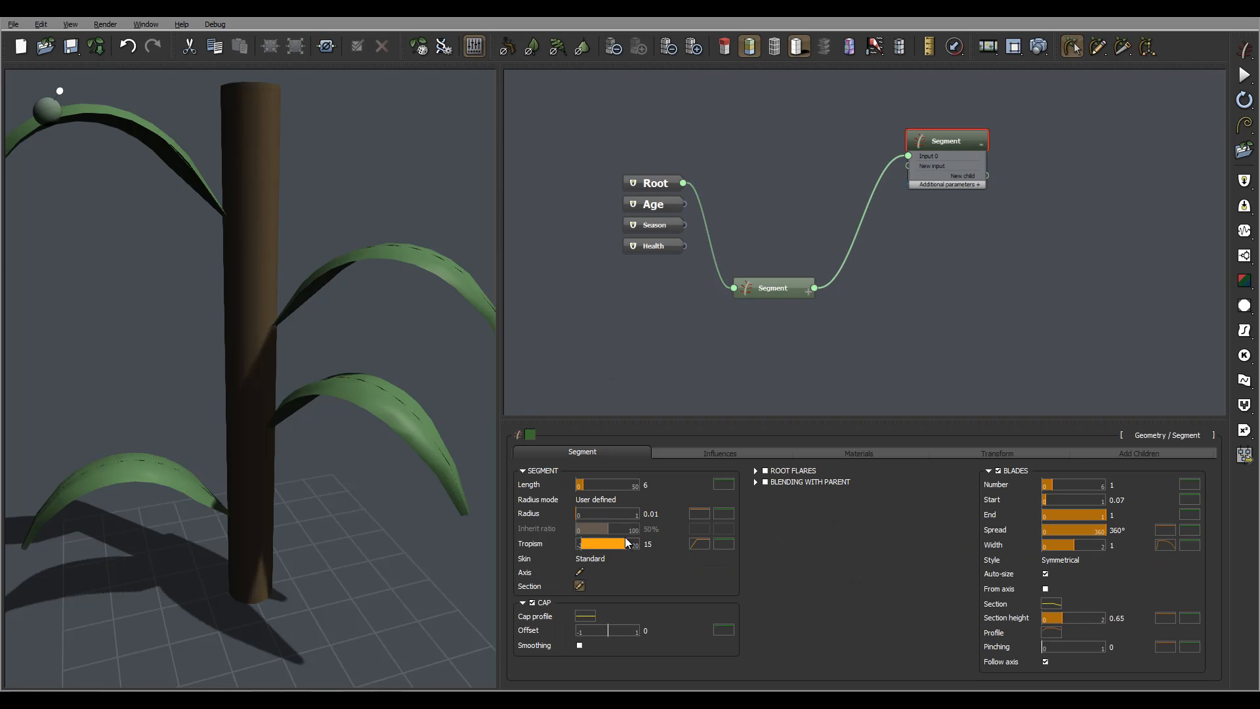
drag(264, 271, 260, 138)
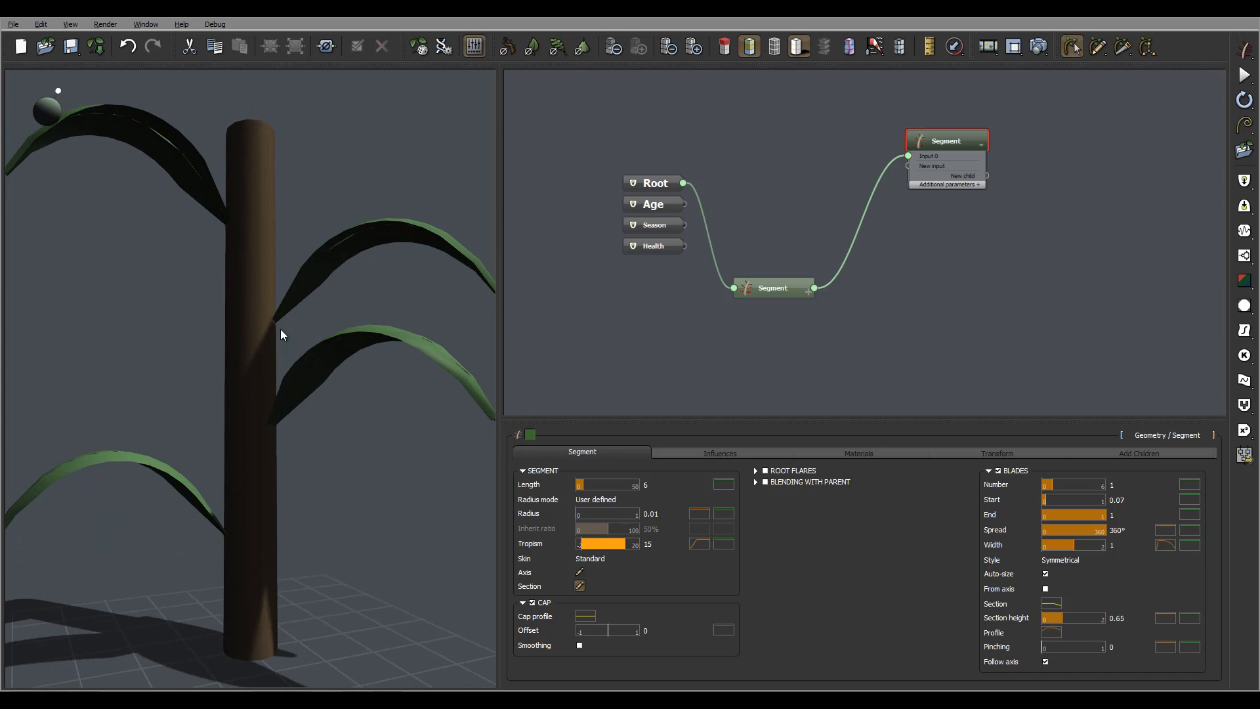
drag(281, 328, 227, 404)
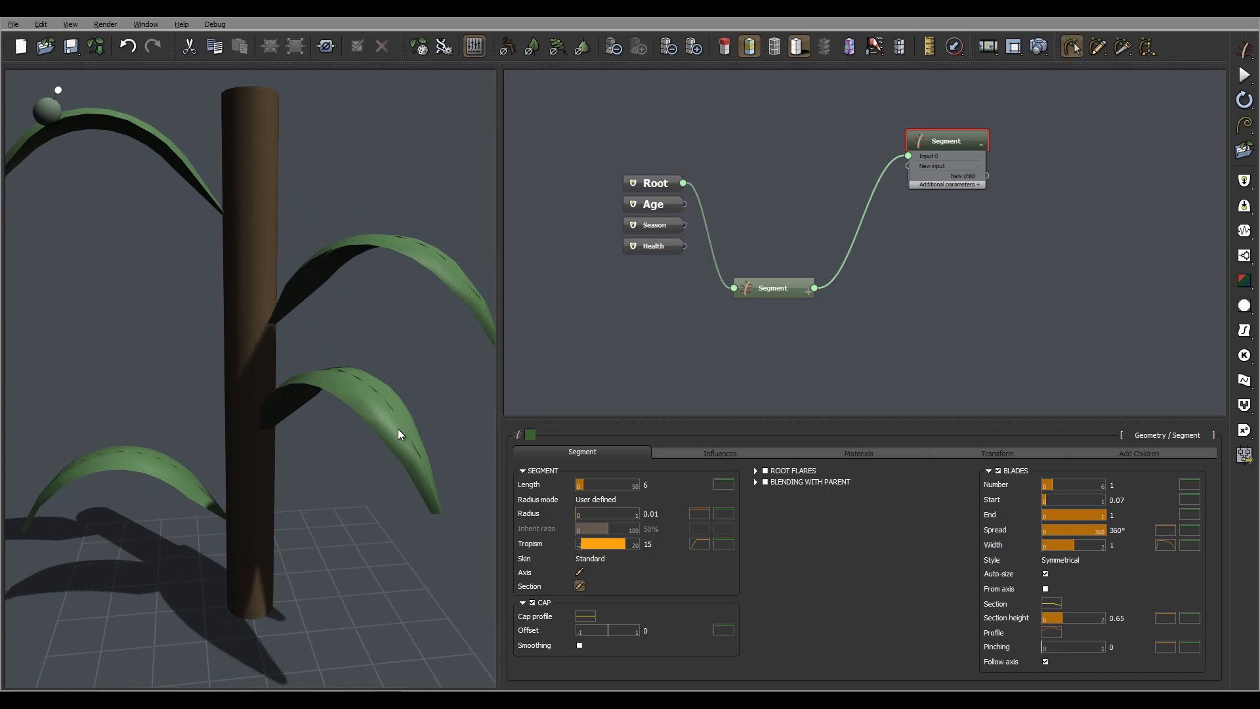
right_click(993, 635)
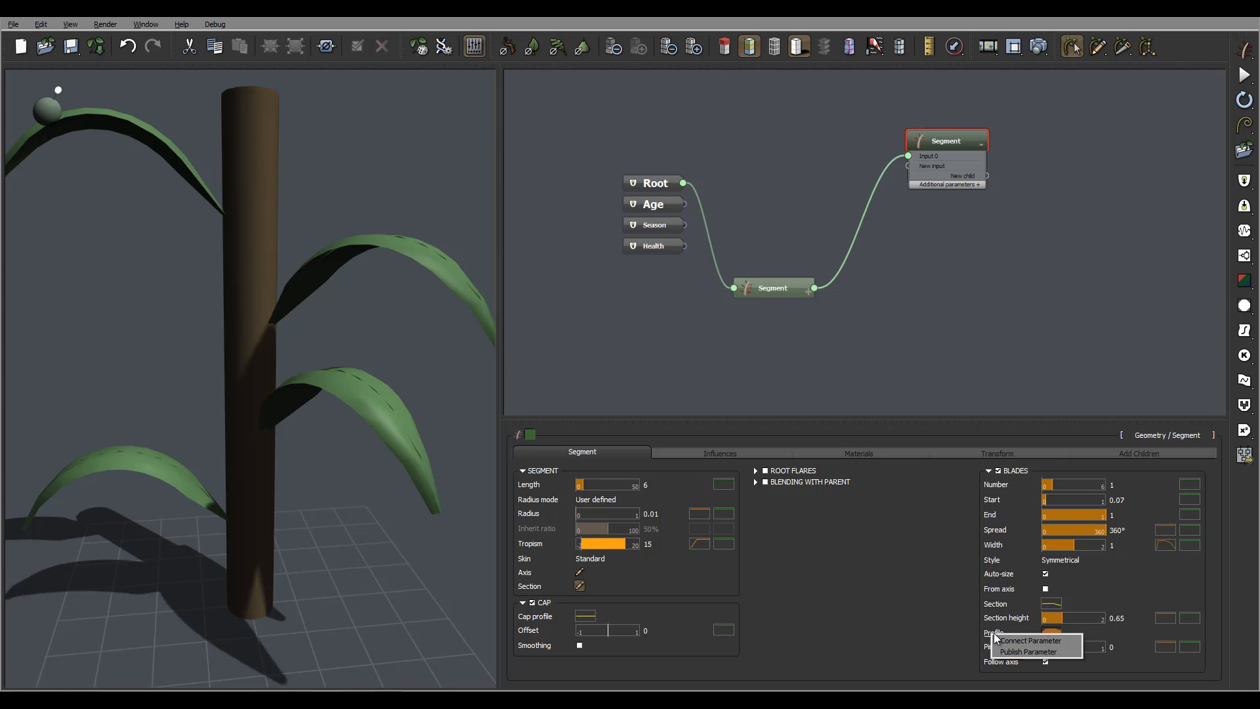
right_click(993, 562)
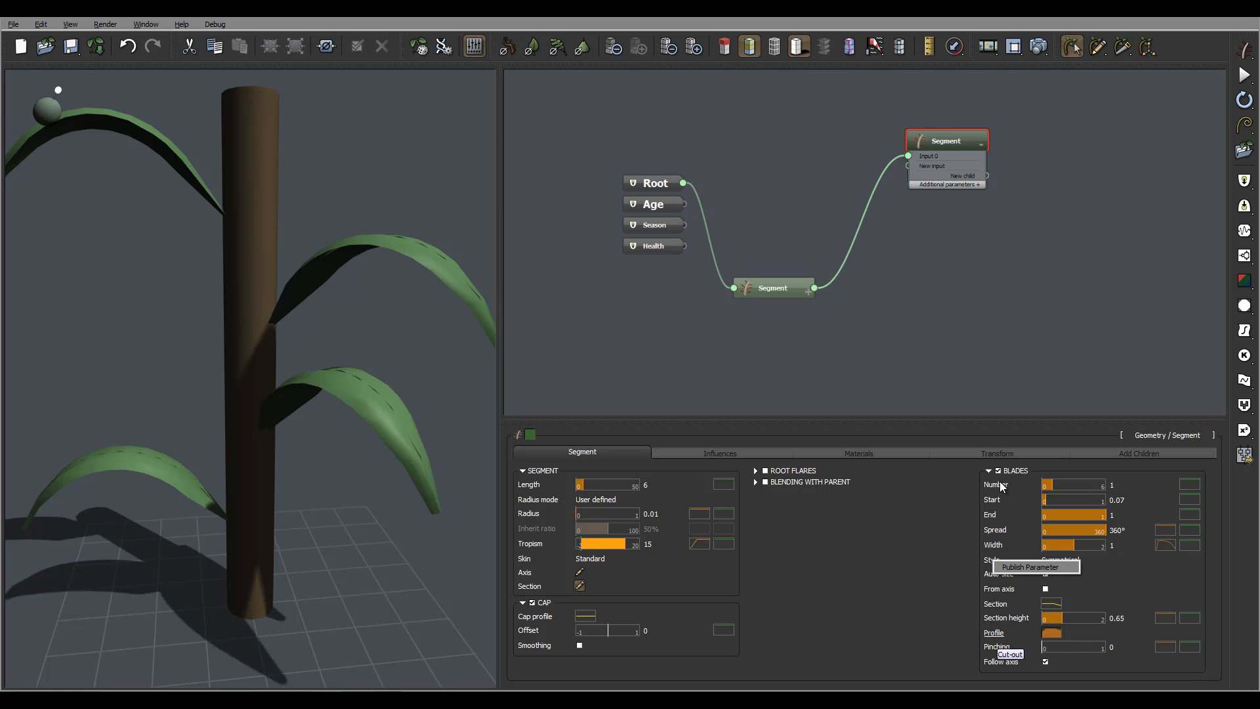
click(907, 639)
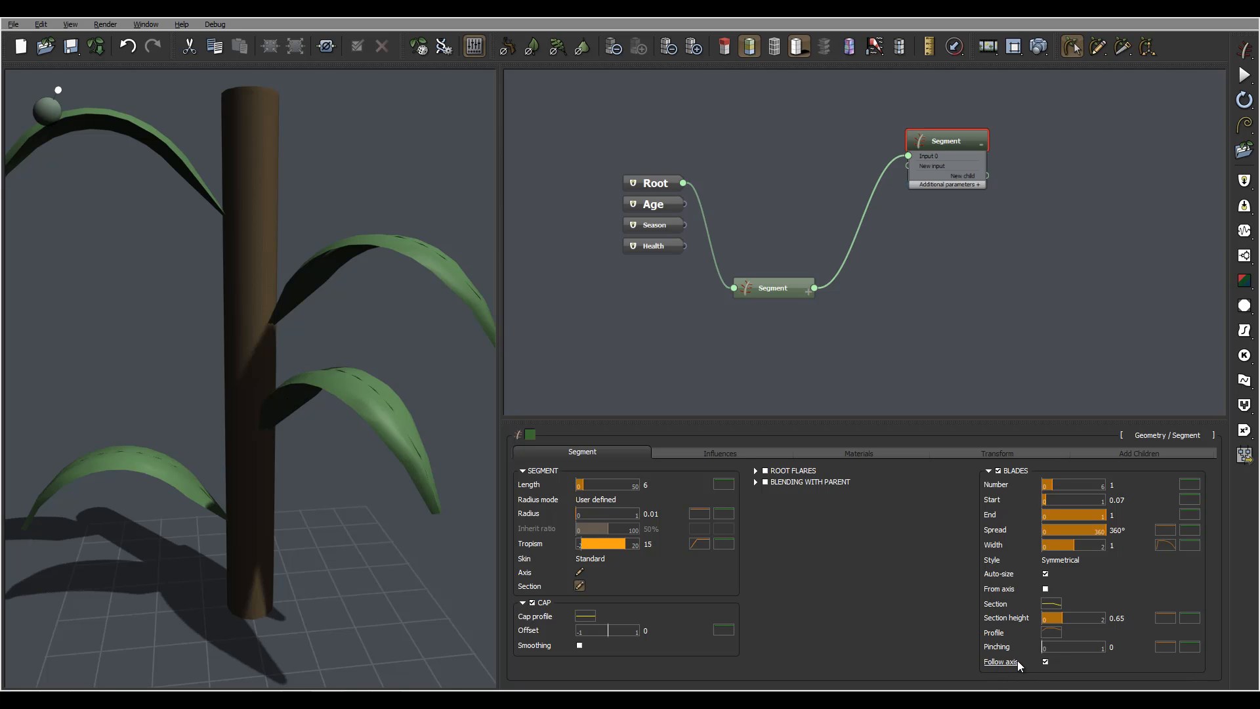
drag(354, 446, 276, 516)
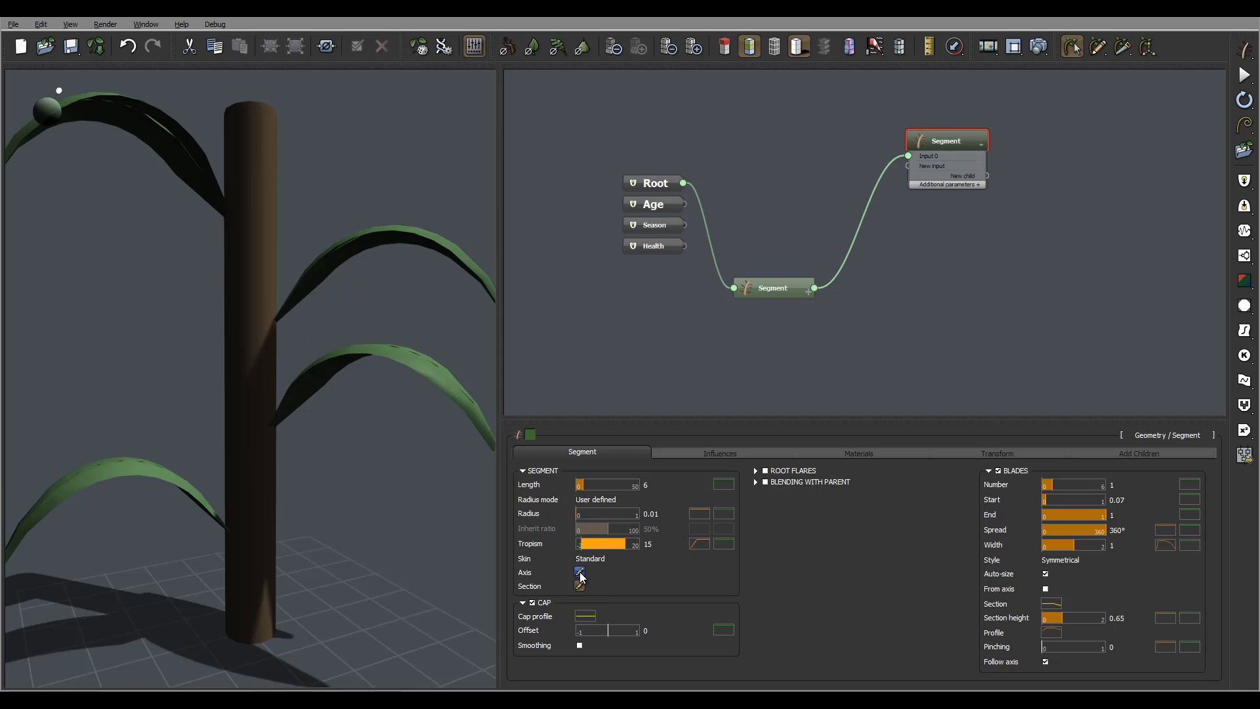
Try an axis perturbation strength of 0.51 on the stem segment and compare the leaf blades with Follow axis turned off.
click(789, 282)
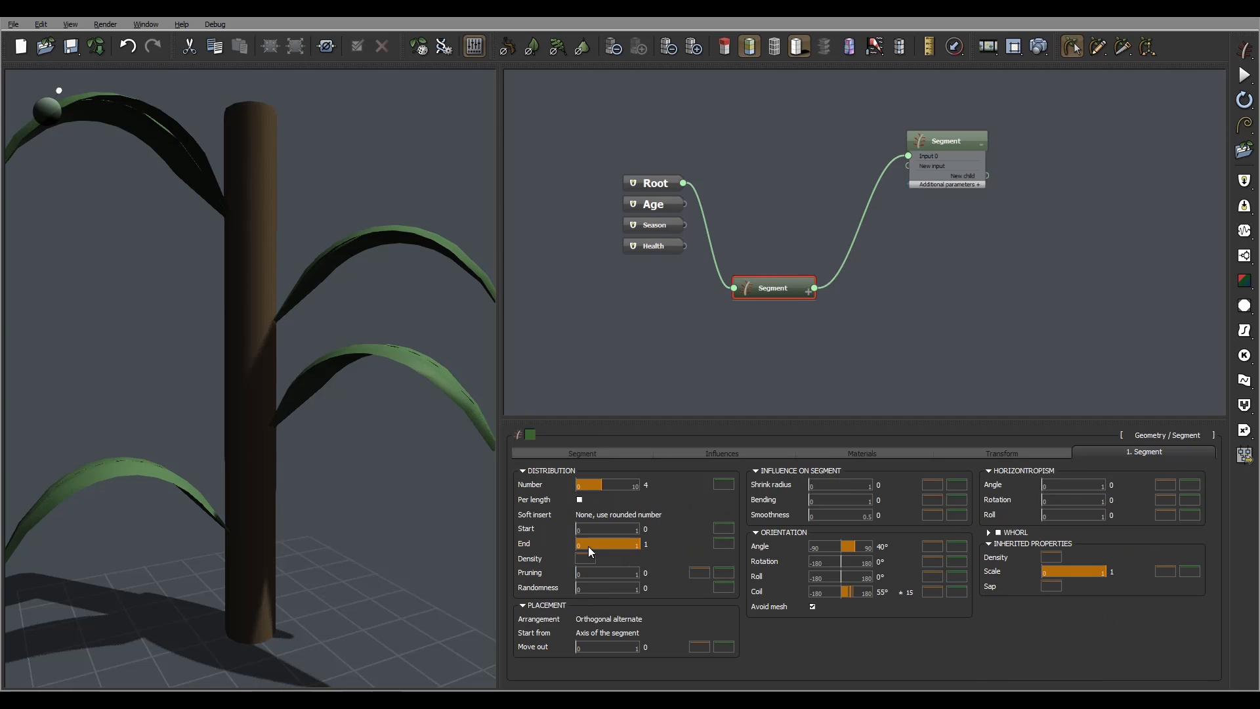
click(569, 457)
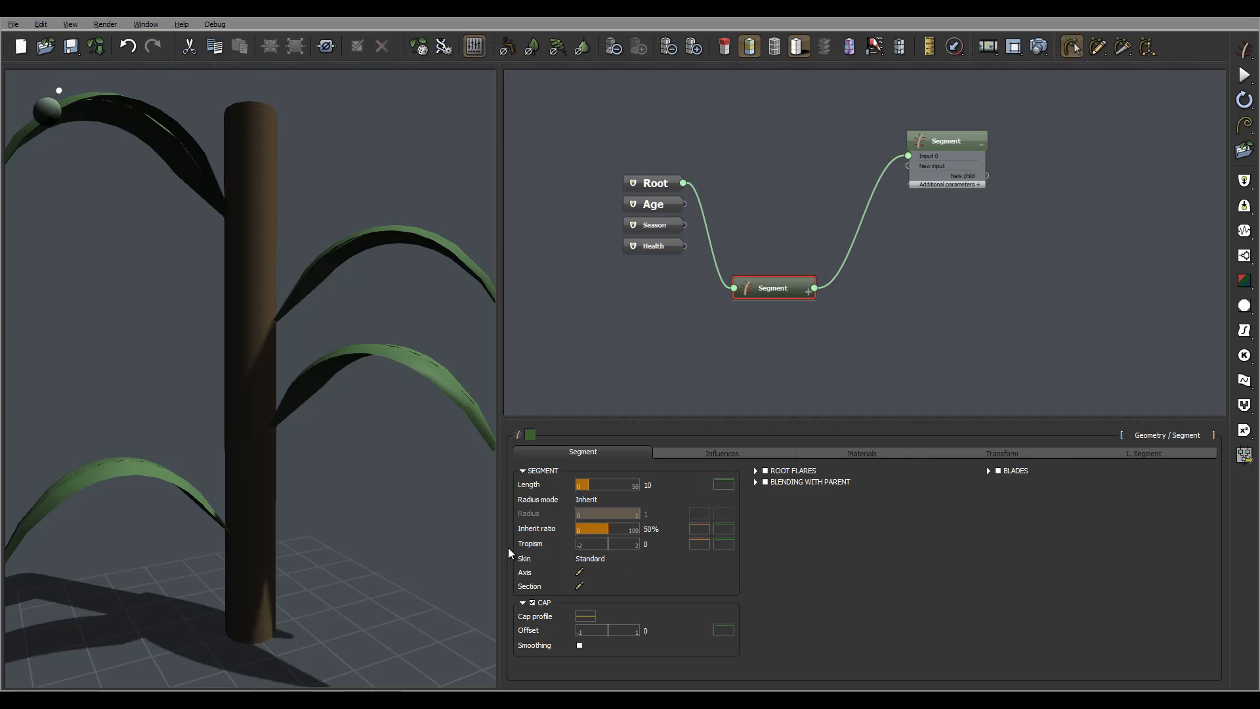
click(722, 453)
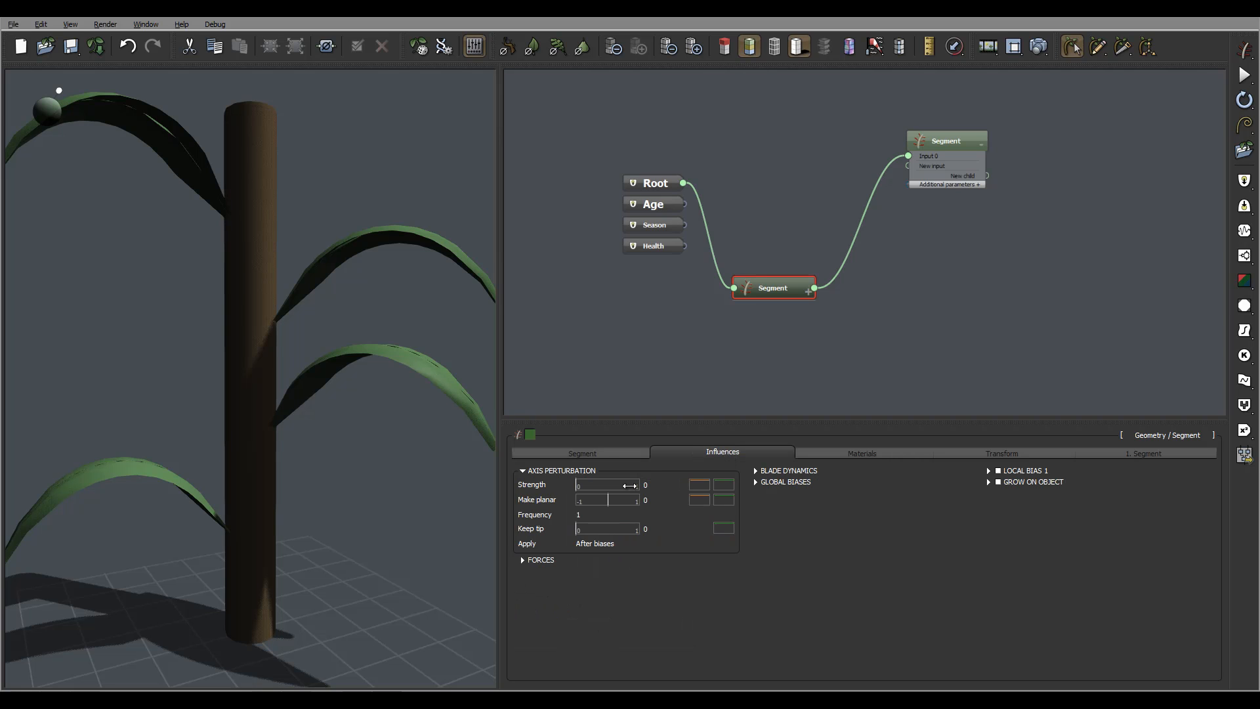
drag(594, 484, 617, 484)
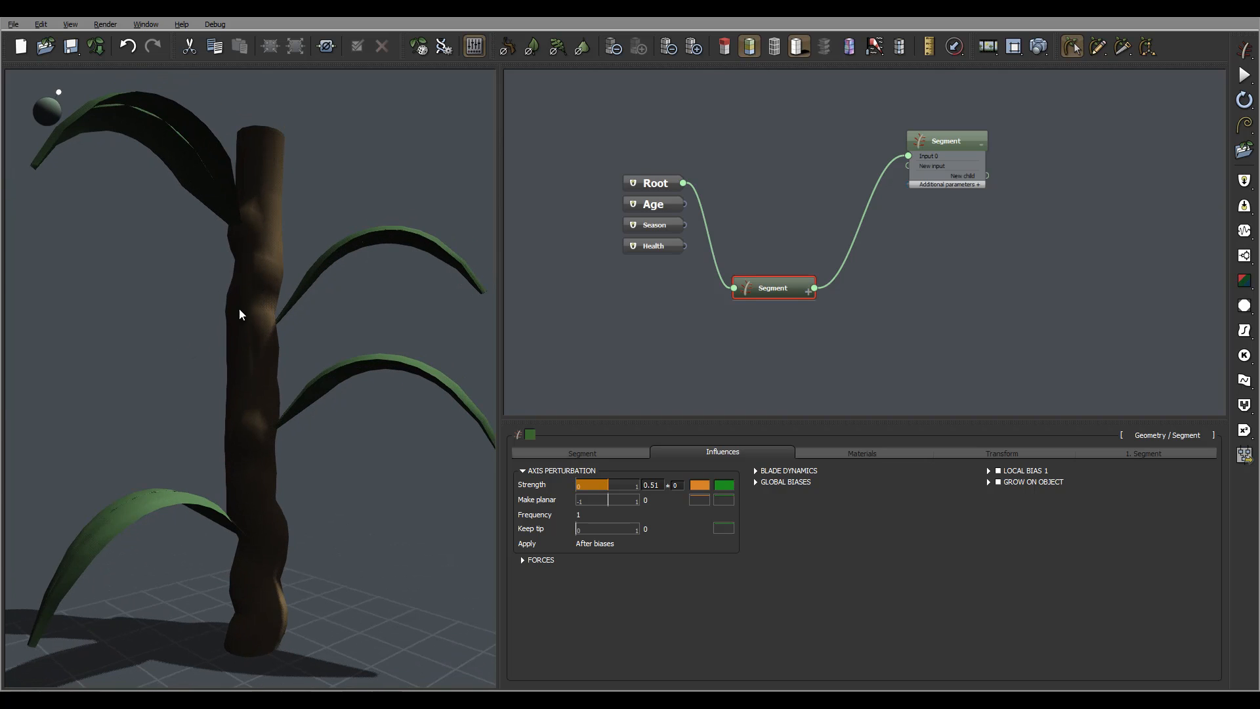
click(960, 139)
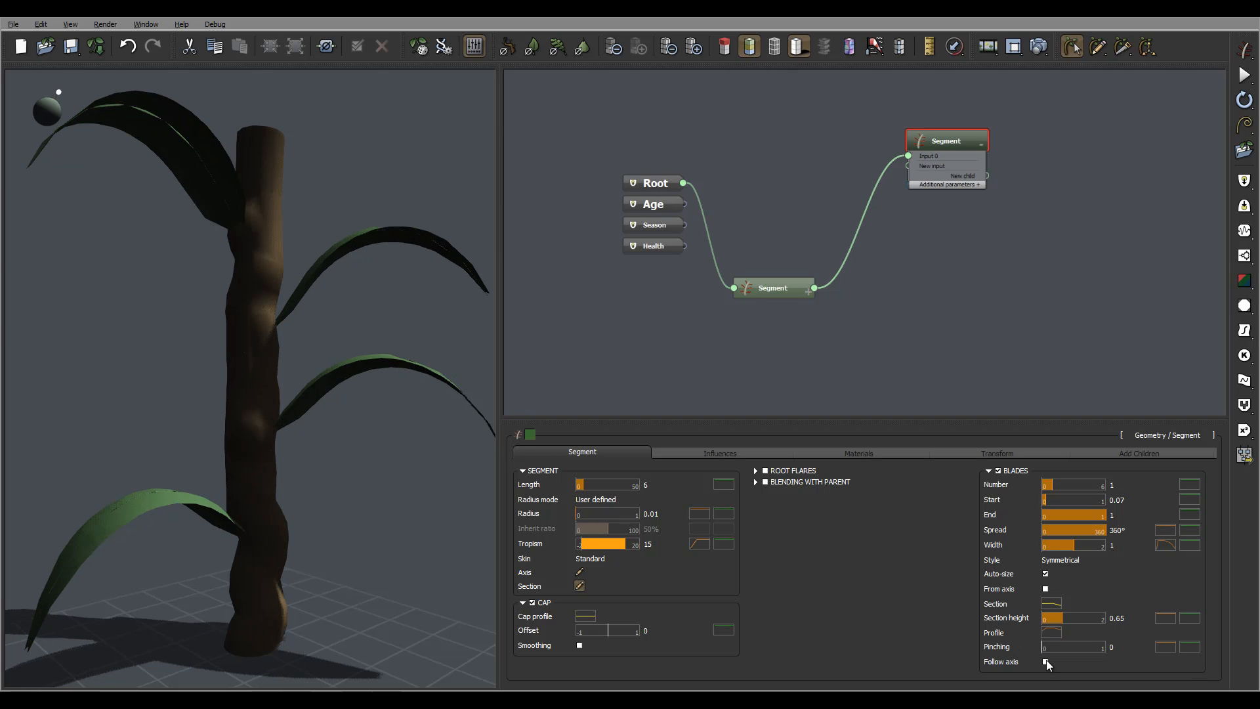
Reset the stem segment's axis perturbation strength to 0 and look over the straightened stem.
click(786, 283)
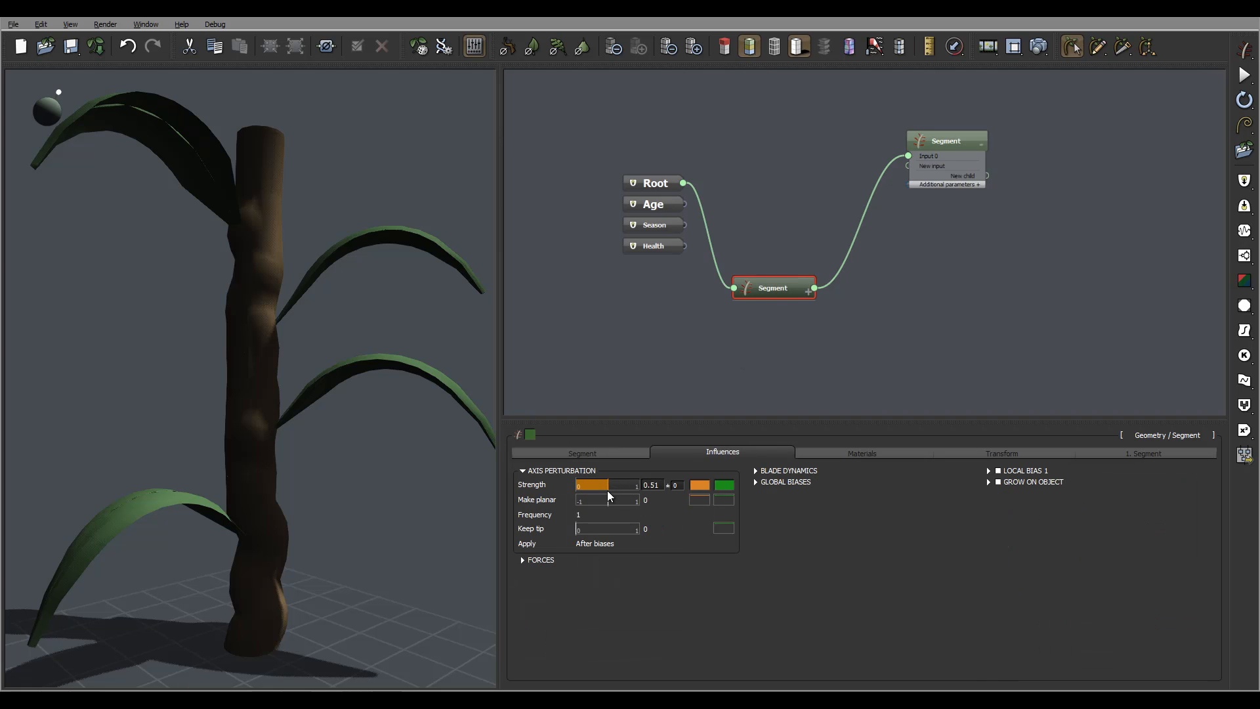
drag(612, 482, 553, 481)
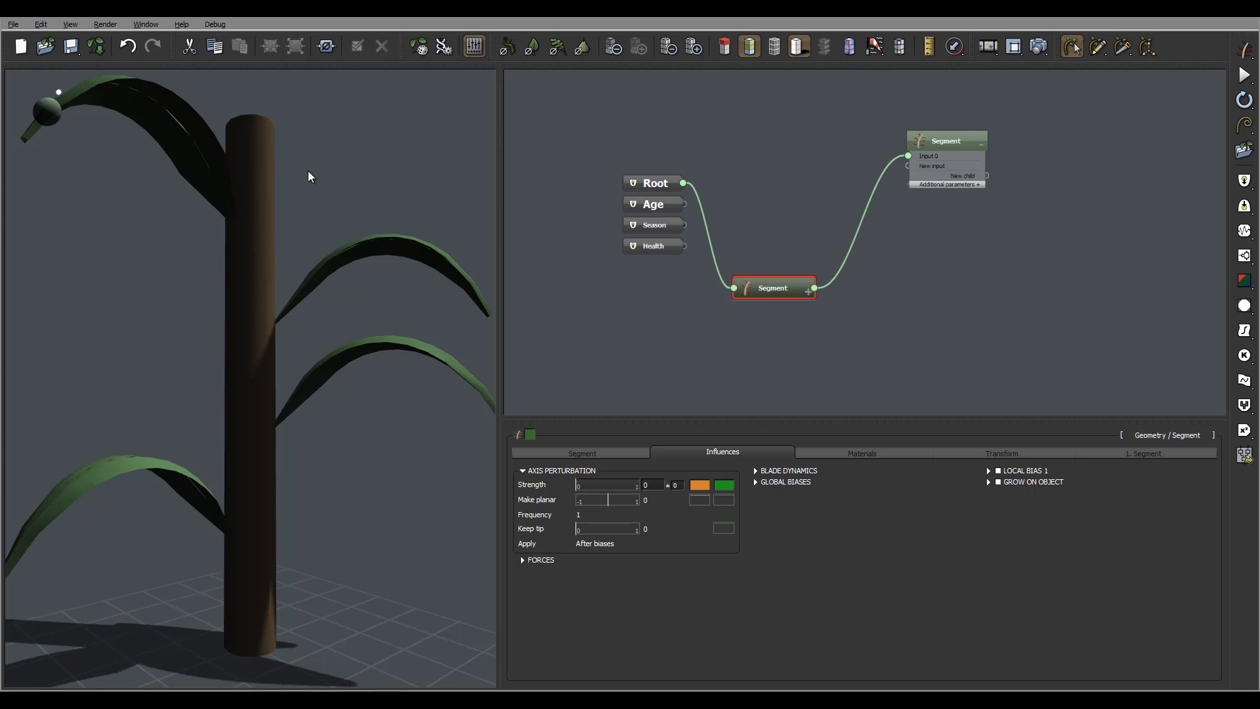
drag(310, 176, 242, 443)
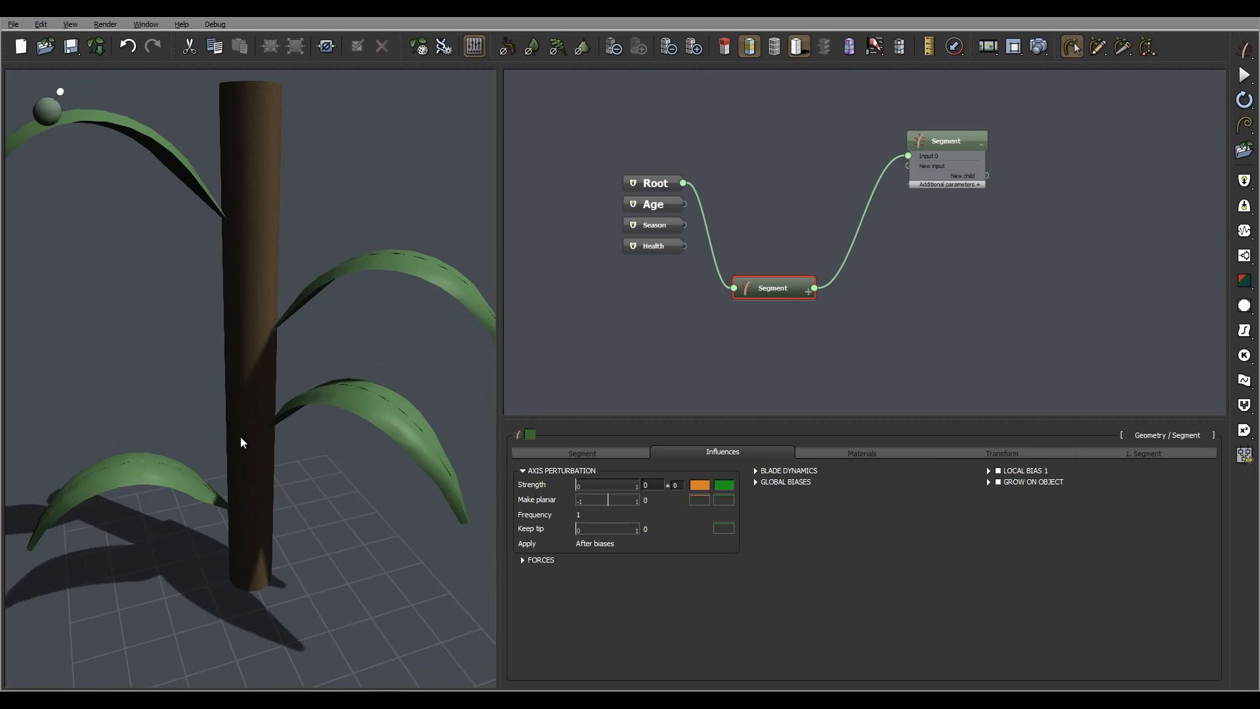
drag(436, 281, 400, 296)
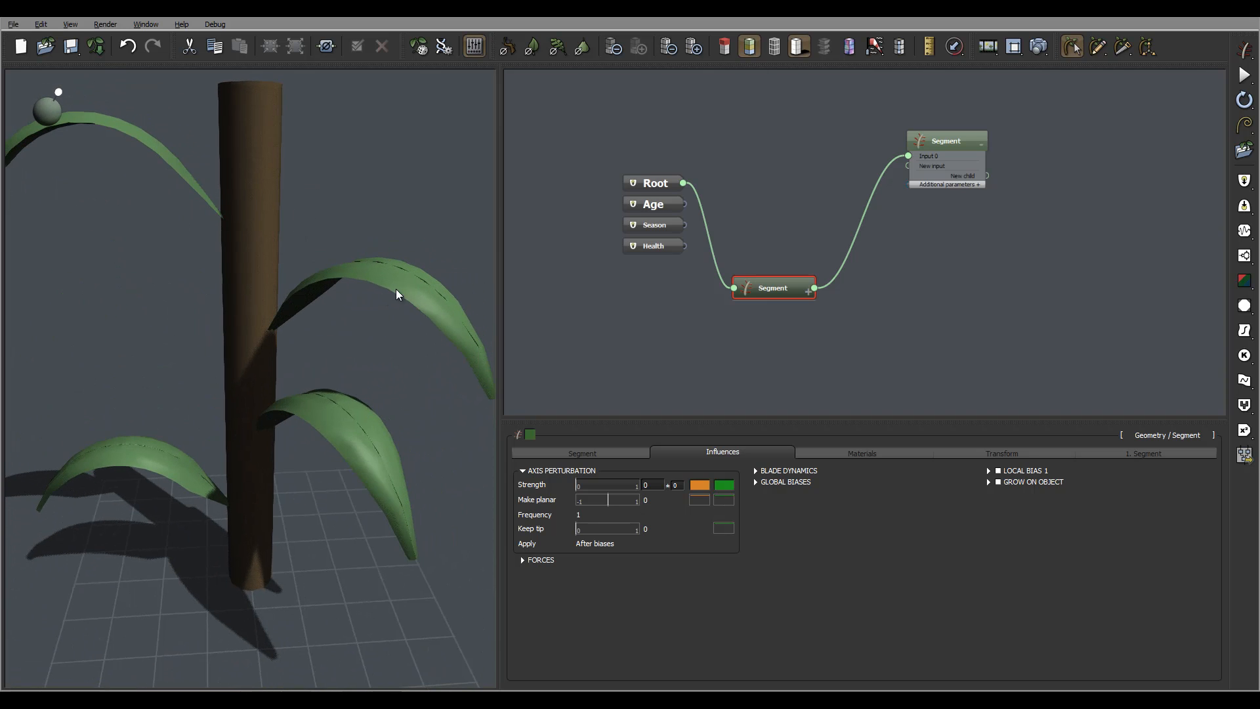
Open the leaf segment's body material in the Advanced Material Editor and place the editor clear of the plant preview.
click(958, 144)
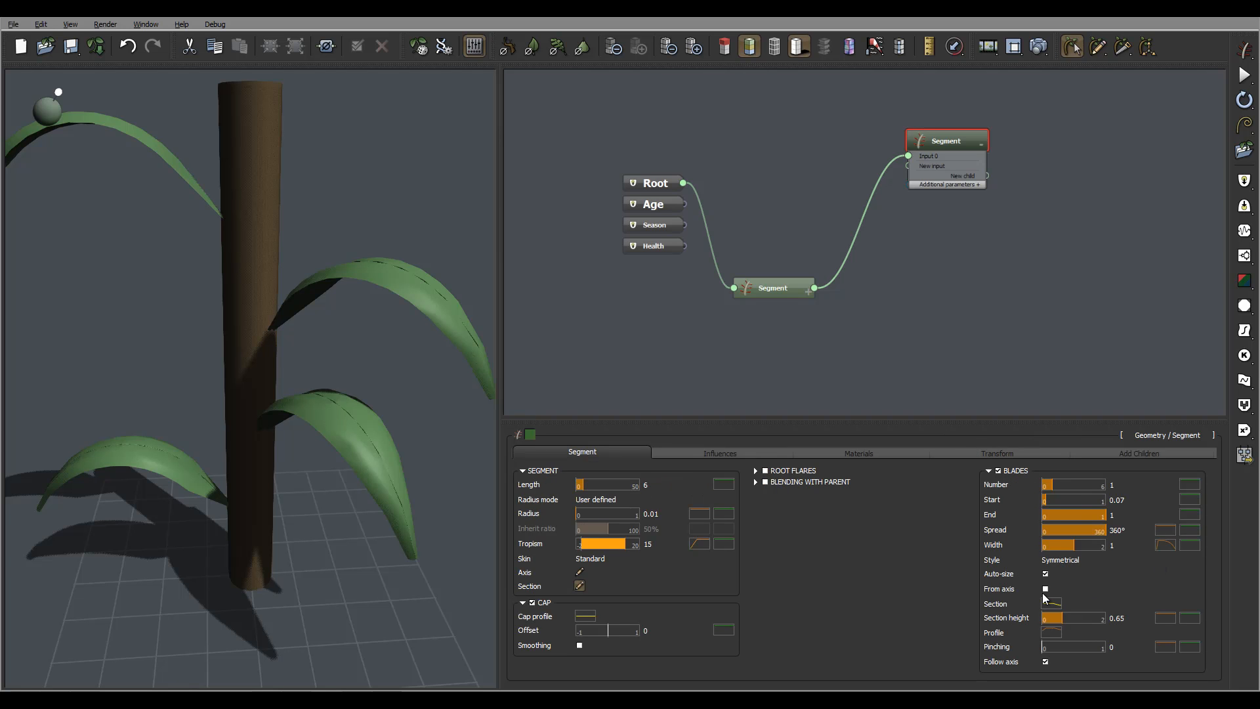
drag(114, 223, 194, 266)
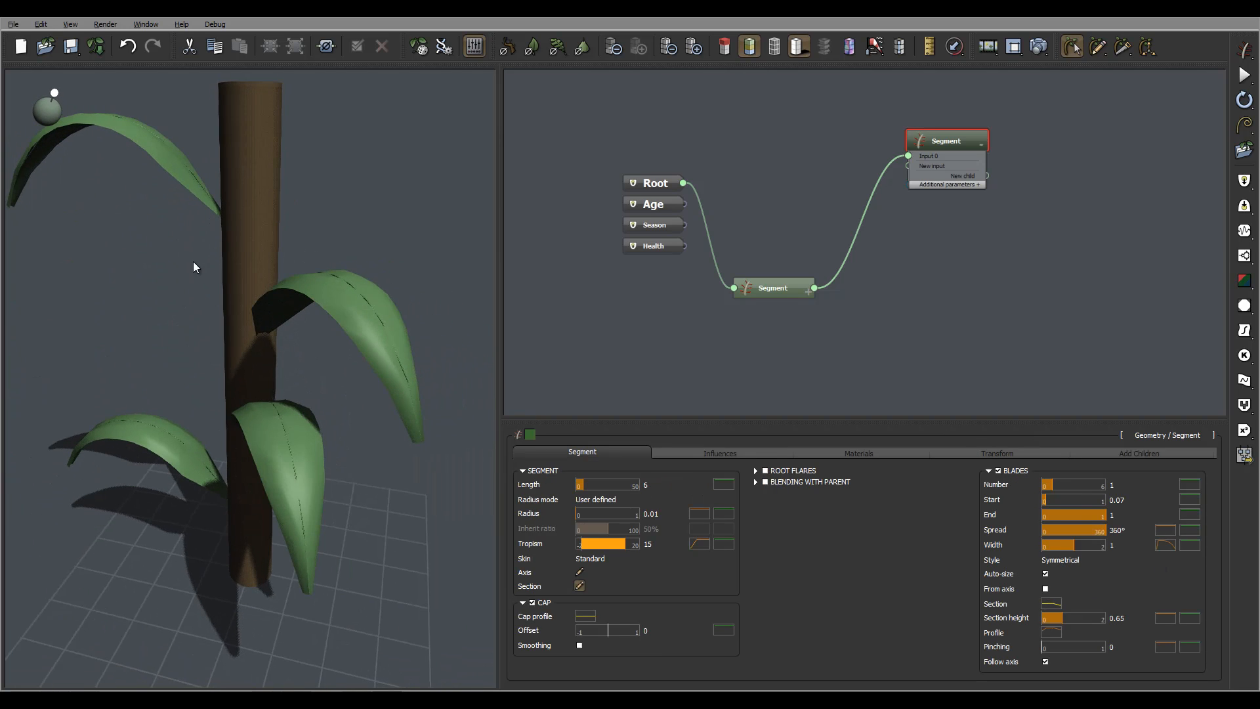
drag(348, 386, 260, 320)
click(859, 453)
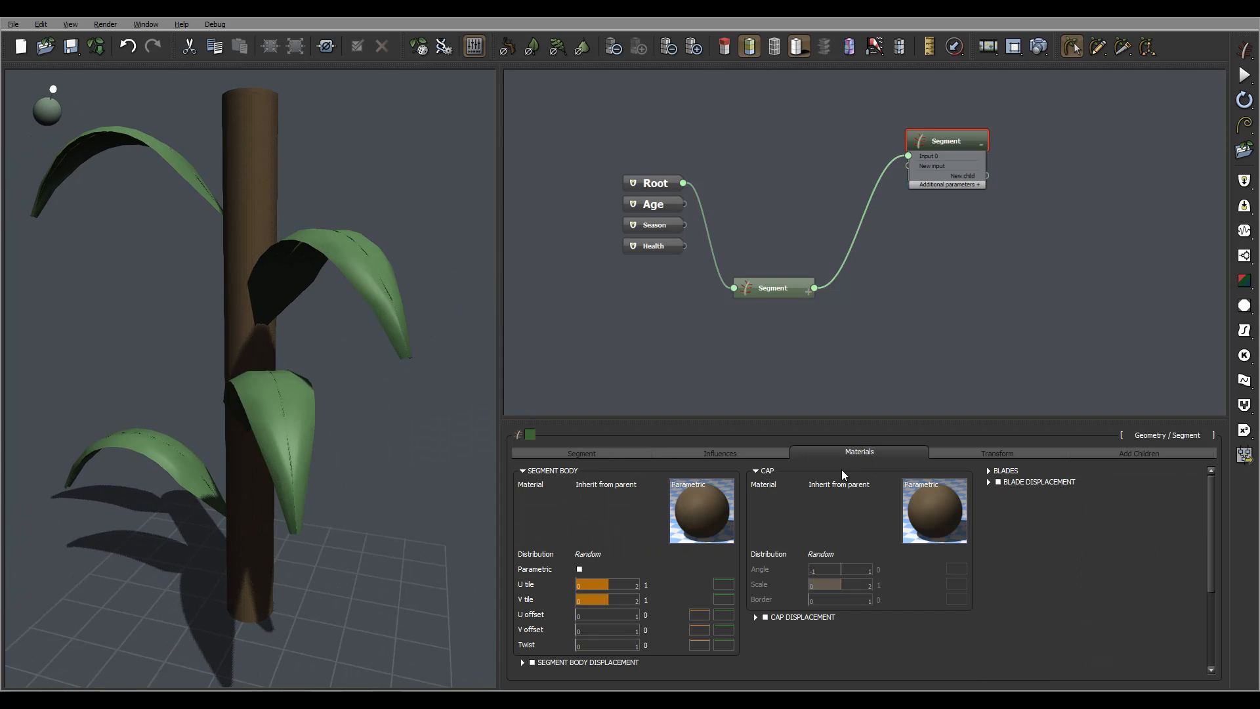
double_click(692, 515)
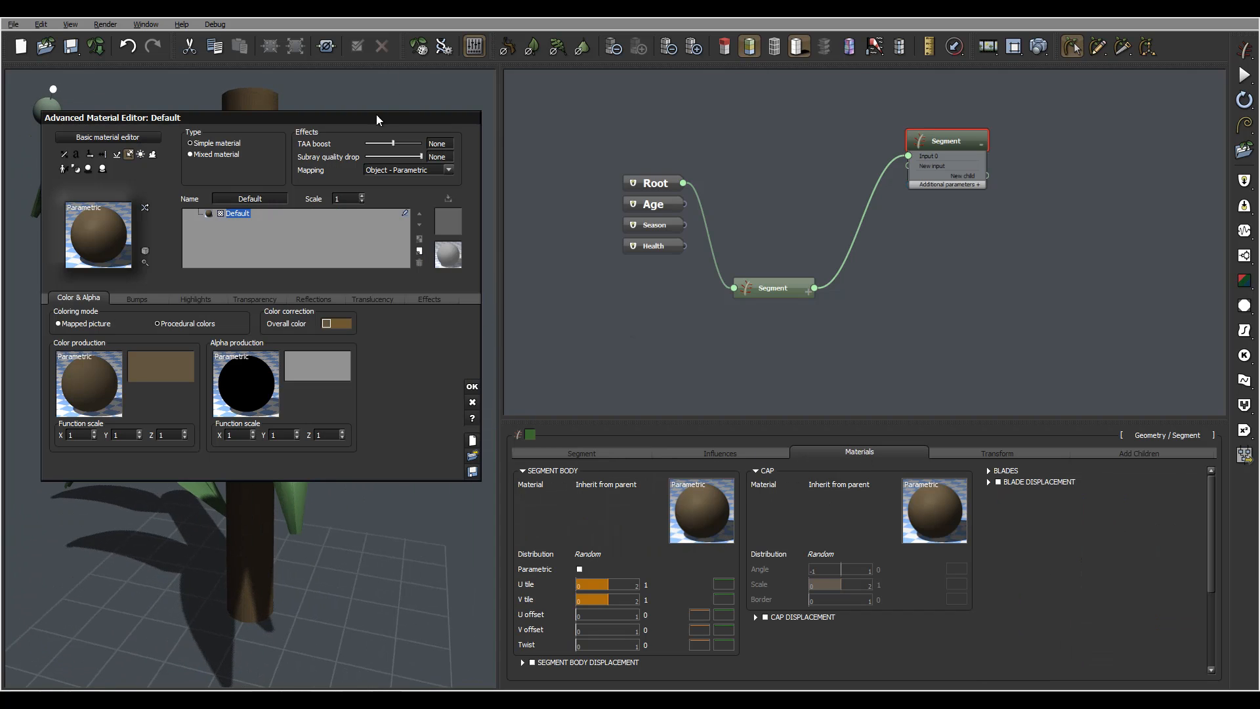
drag(376, 114, 822, 113)
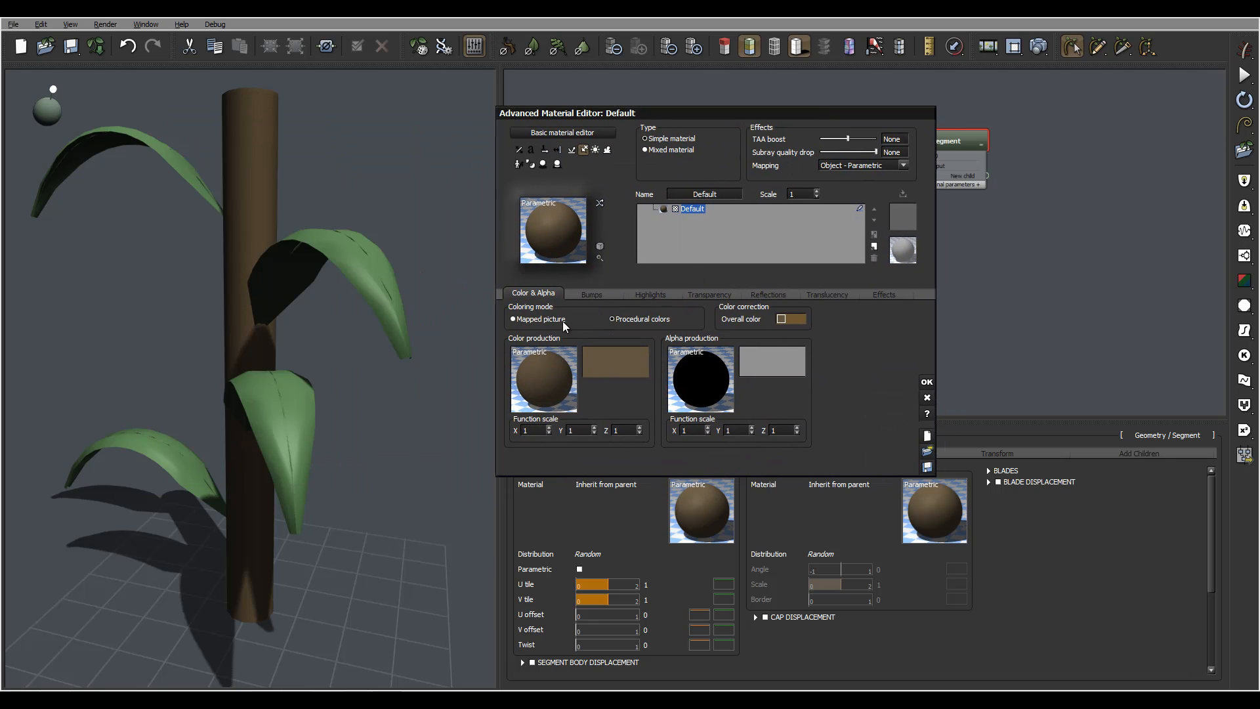
Load LeafGreen.jpg from the PlantFactory folder as the mapped color picture of the leaf segment's body material.
click(620, 362)
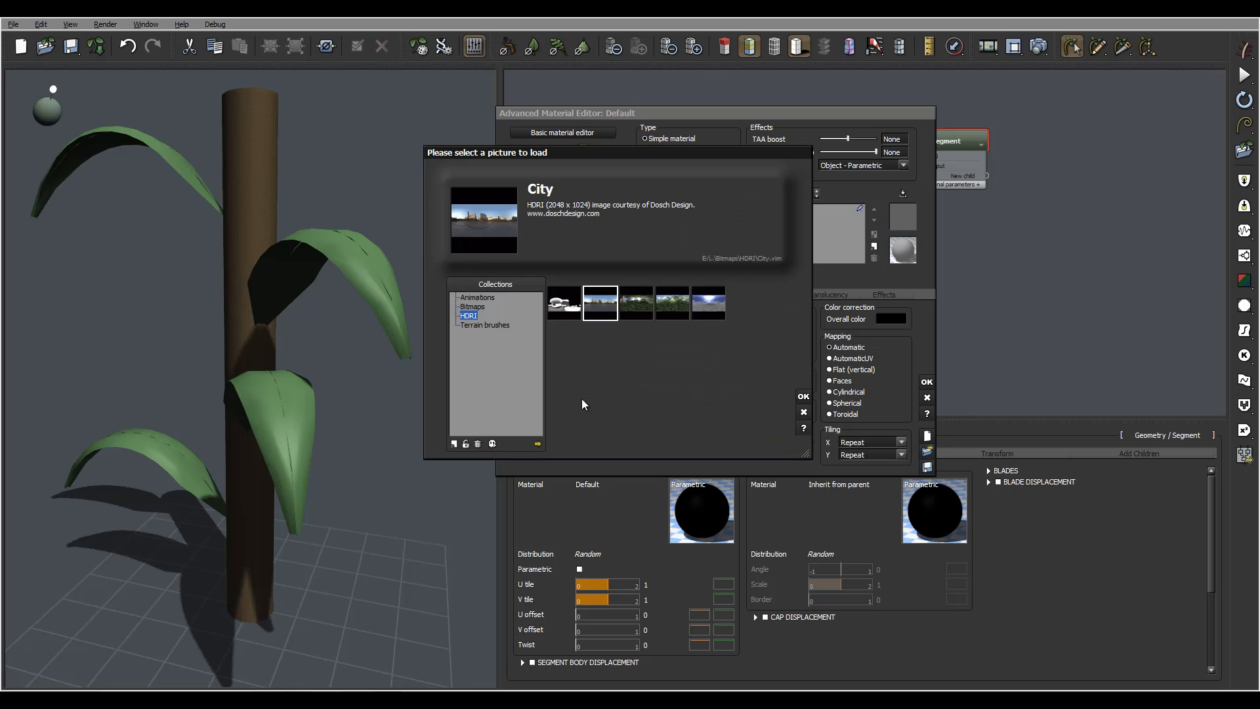
click(493, 443)
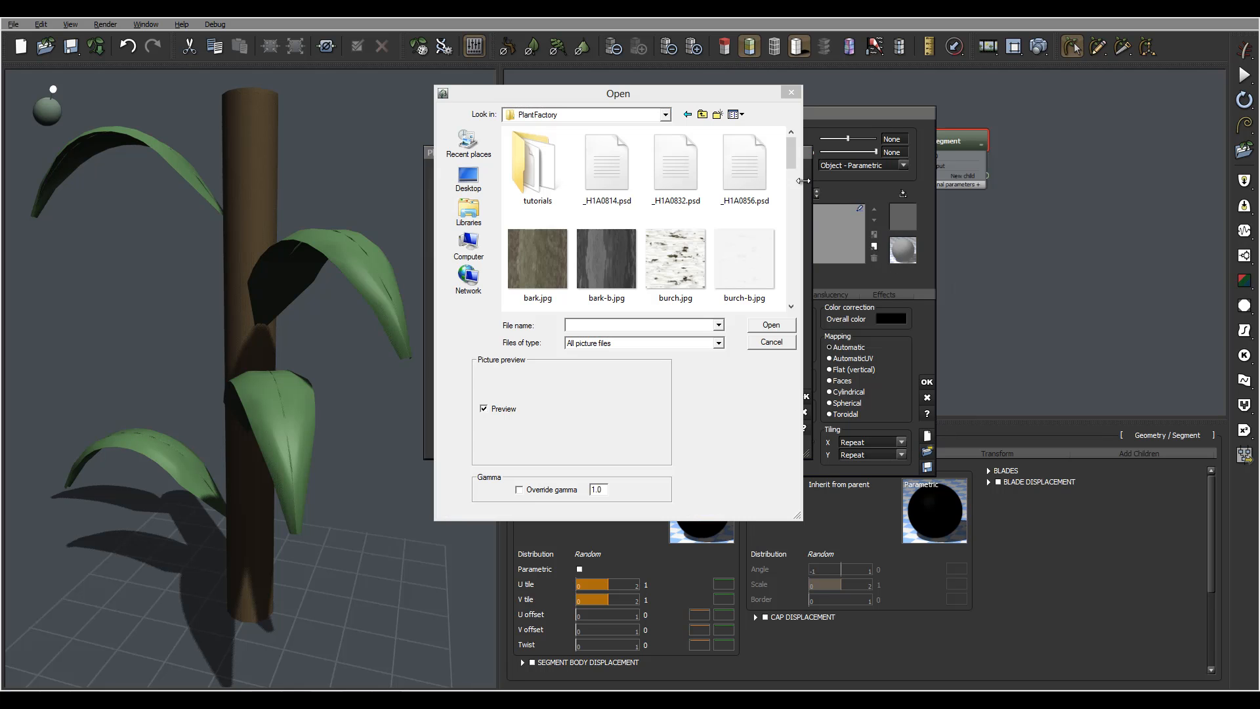
drag(794, 153, 796, 199)
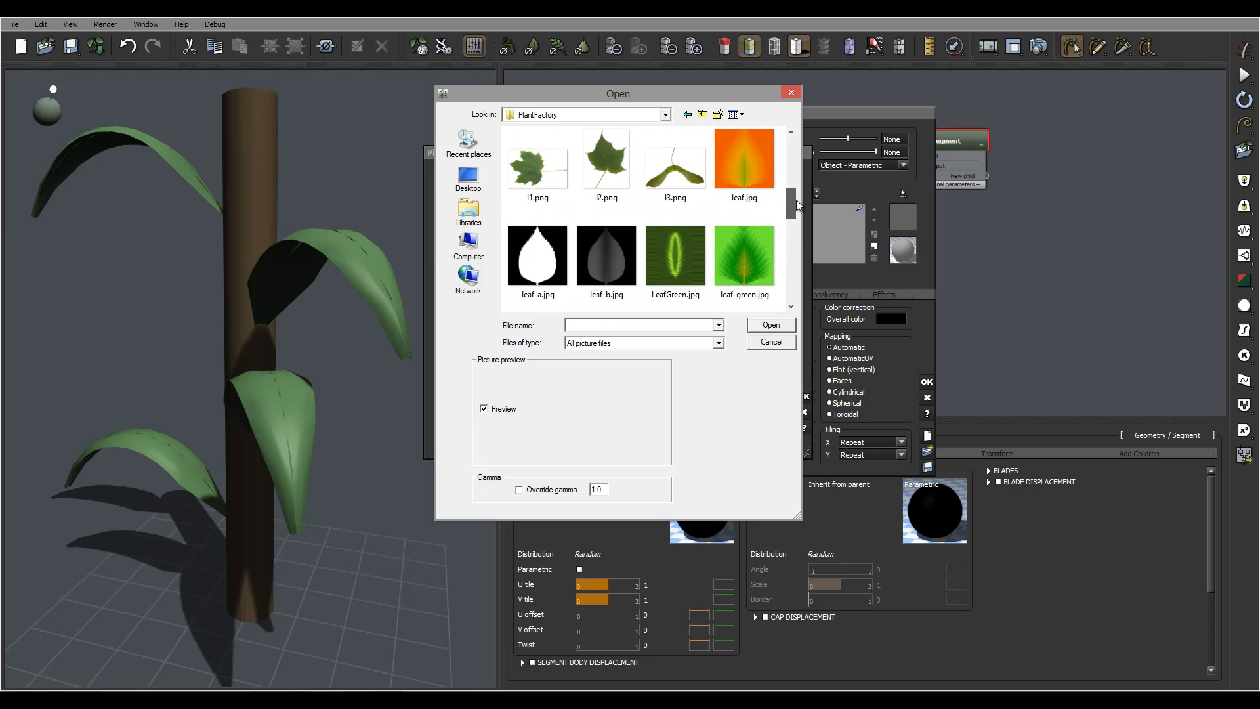
click(672, 258)
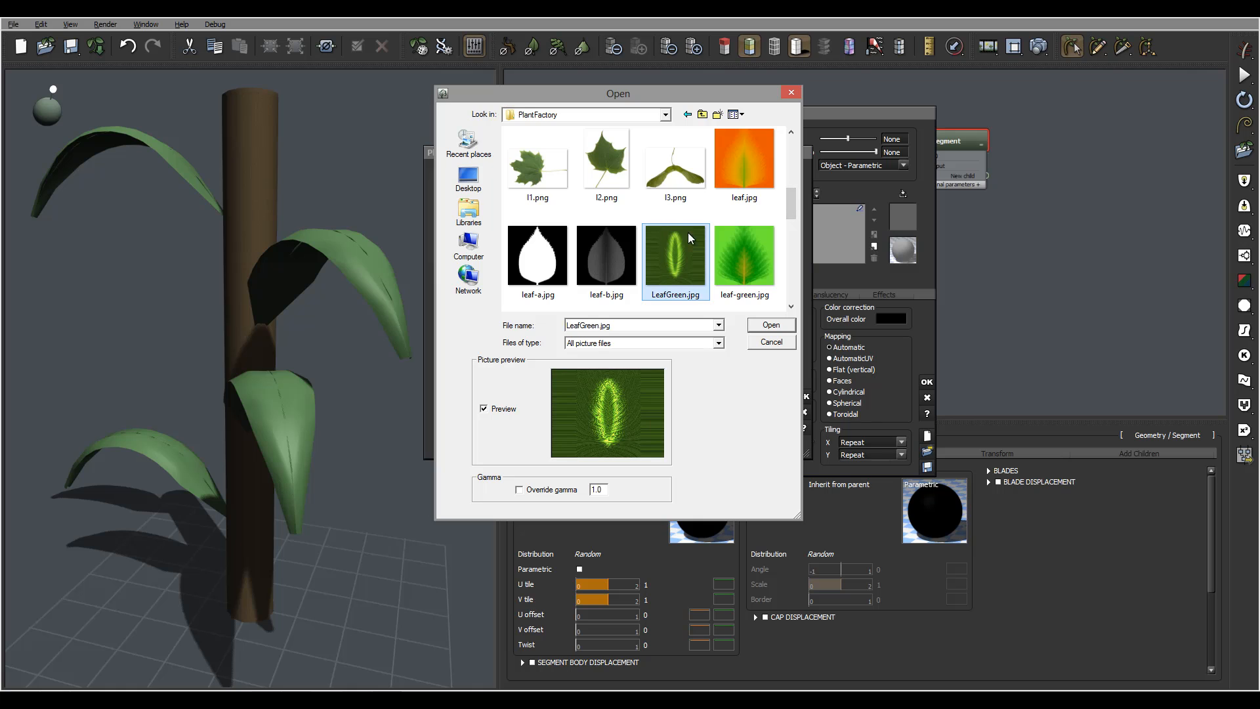
click(768, 325)
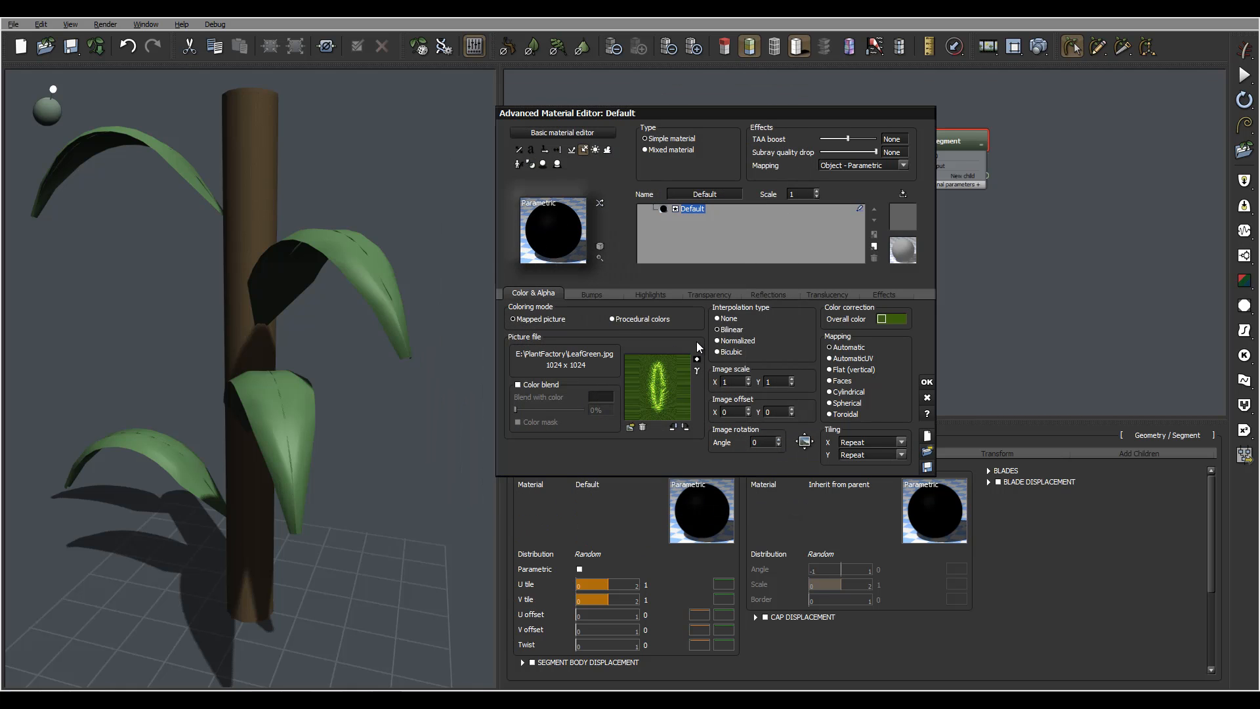
drag(340, 229, 387, 274)
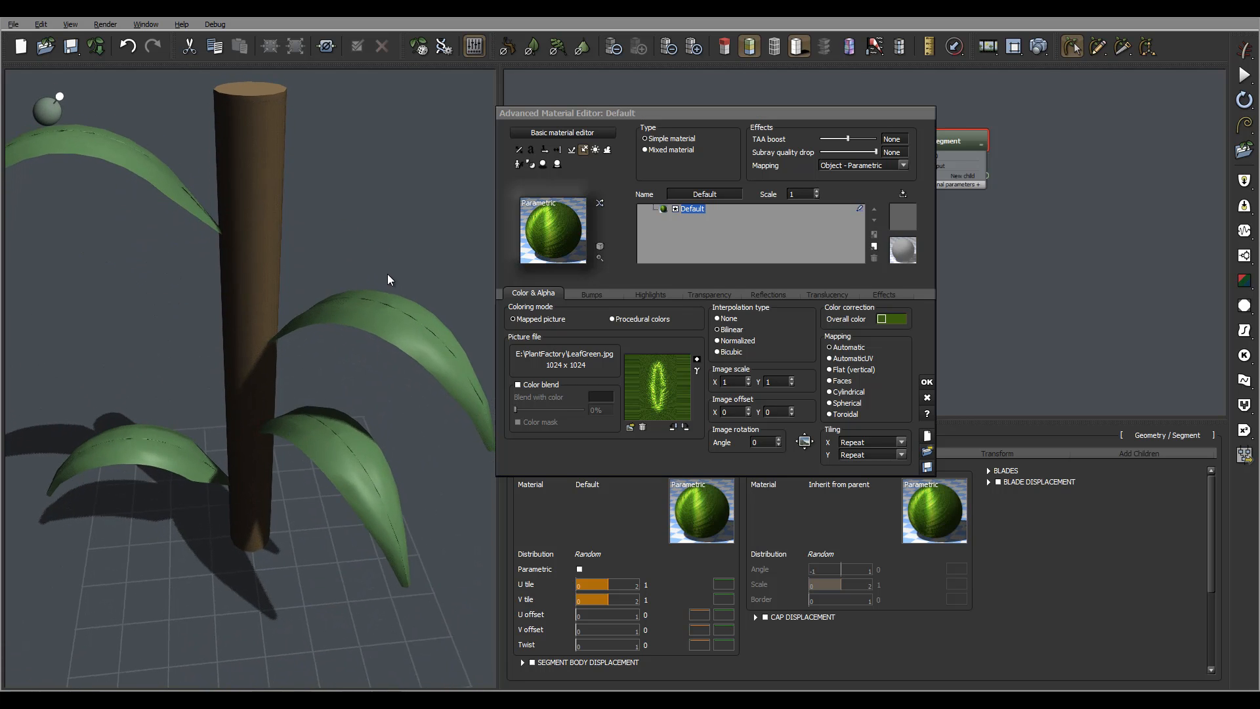
Open the function graph of the color picture and move its Projected Texture Map node away from the material outputs.
right_click(659, 382)
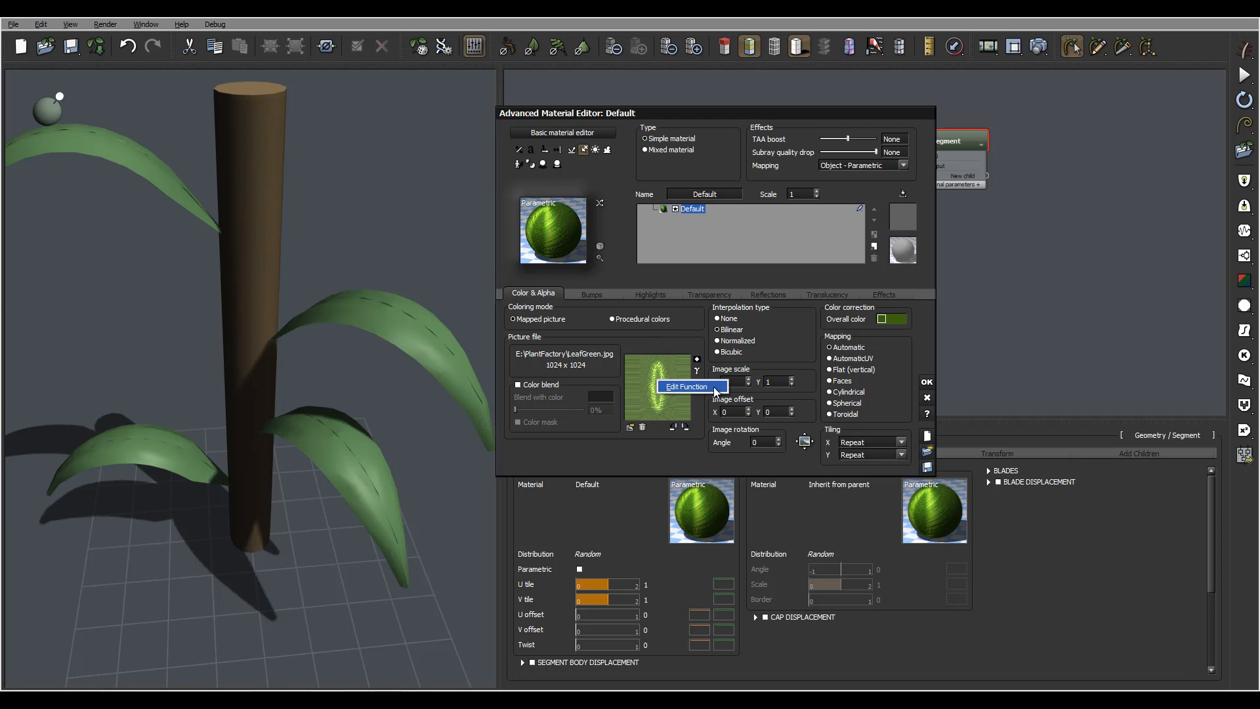
click(714, 389)
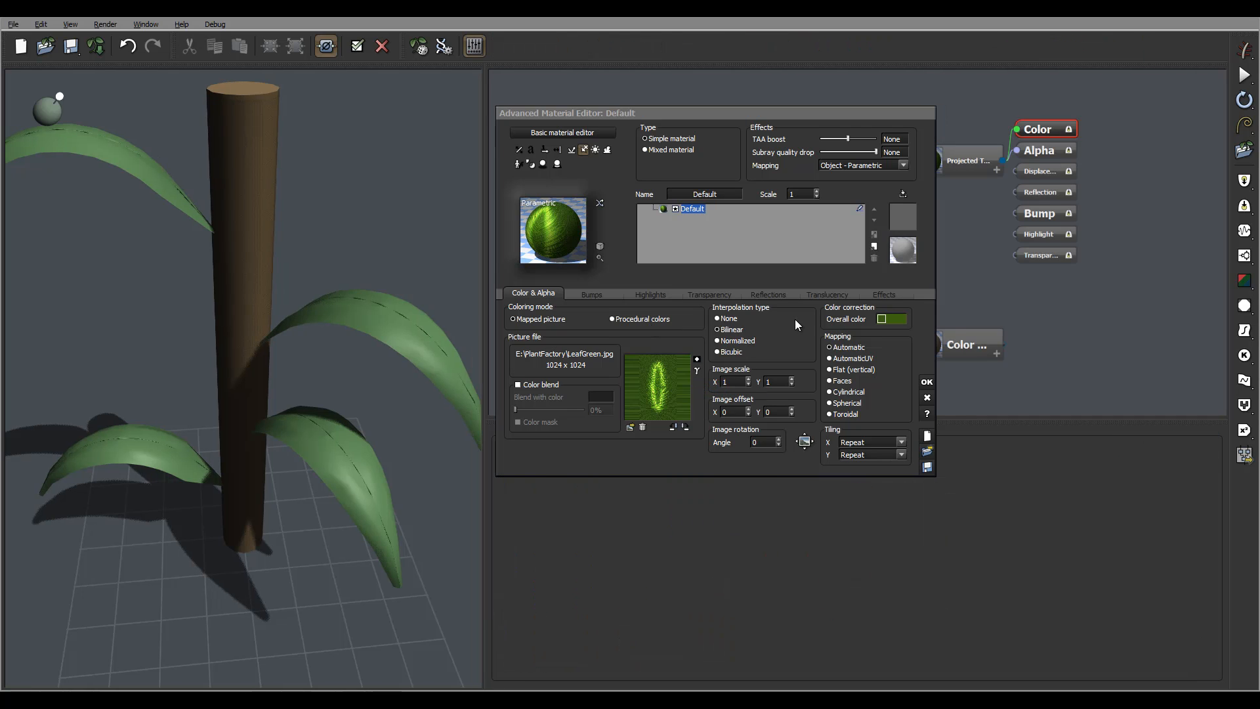
drag(816, 114, 807, 408)
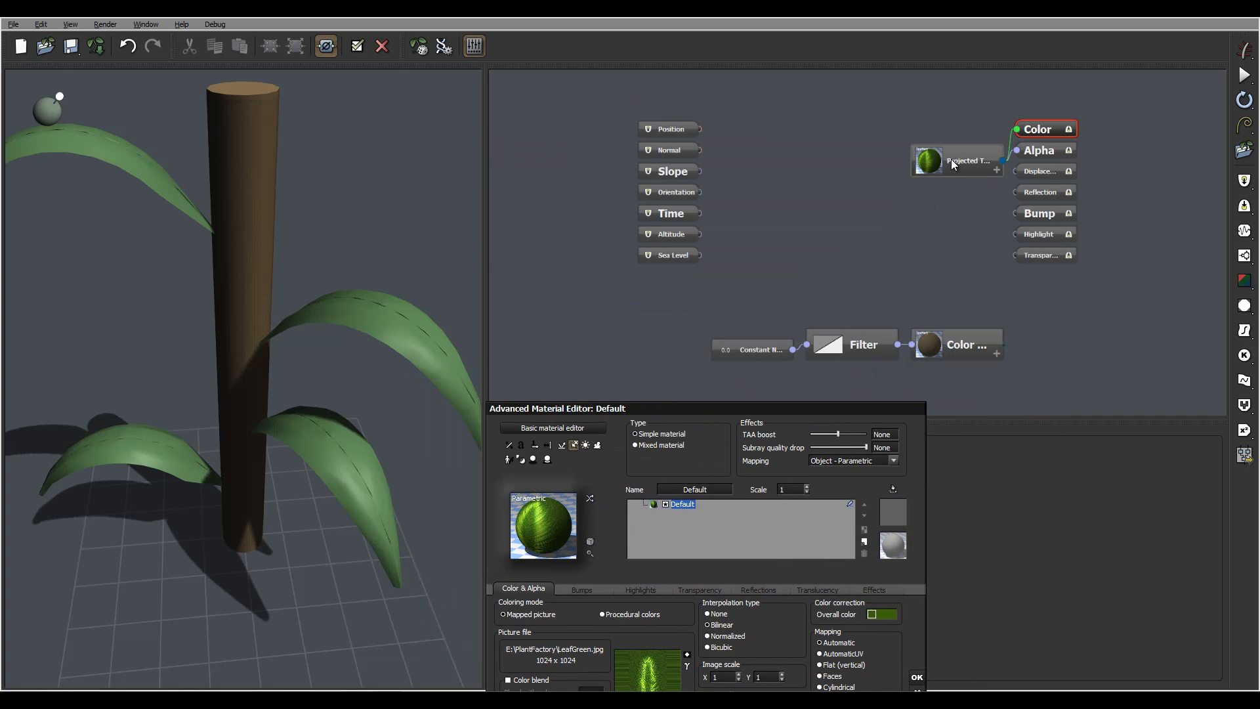
drag(967, 151, 813, 143)
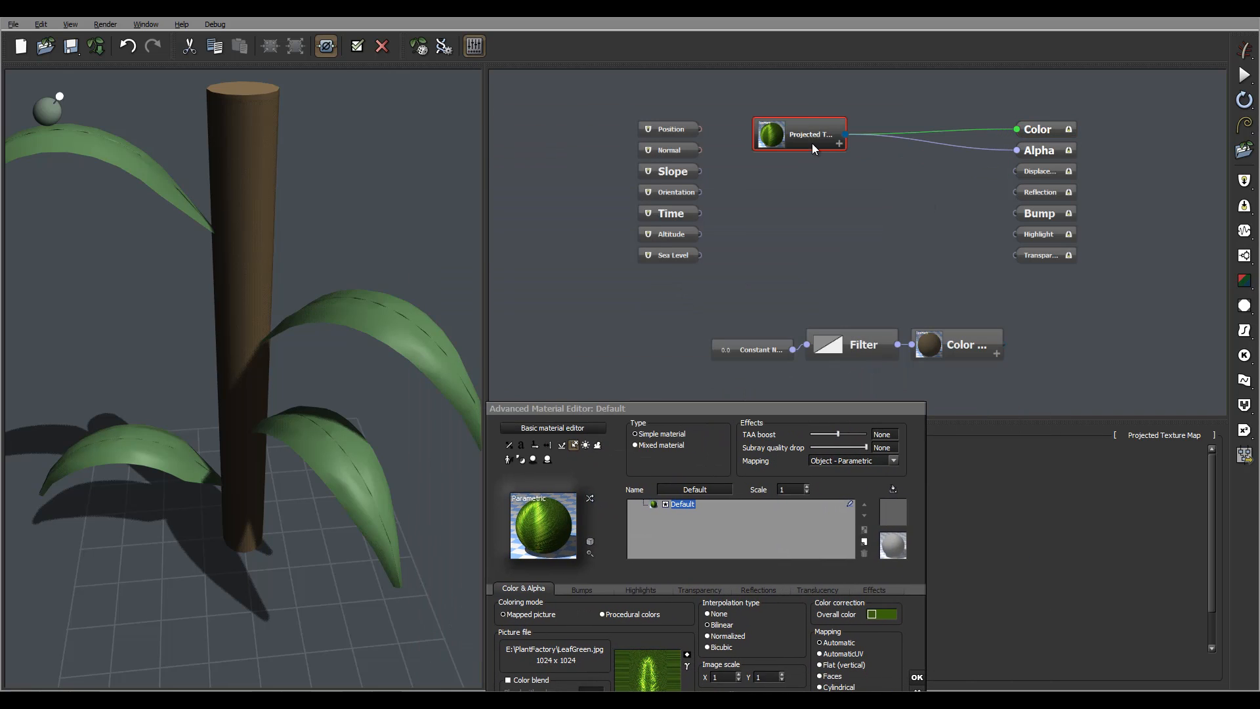
Add a second Projected Texture Map node and place it below the first one.
right_click(802, 177)
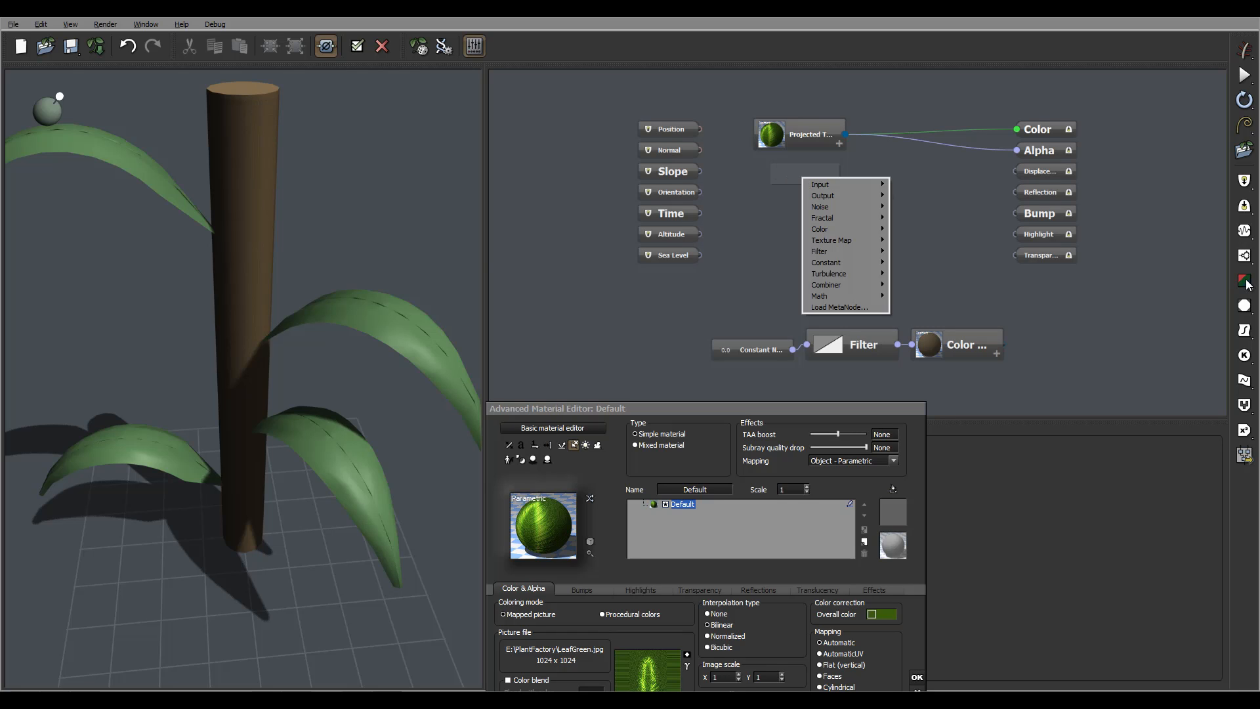
click(1244, 308)
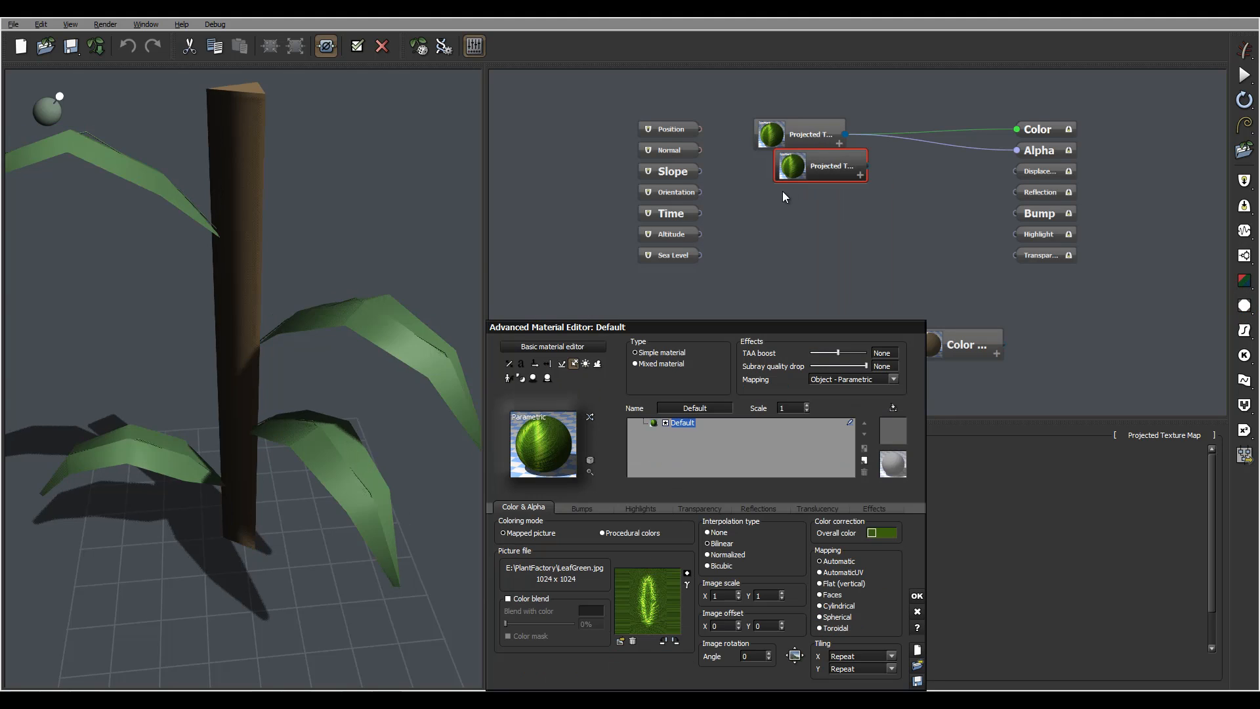
drag(791, 183, 795, 192)
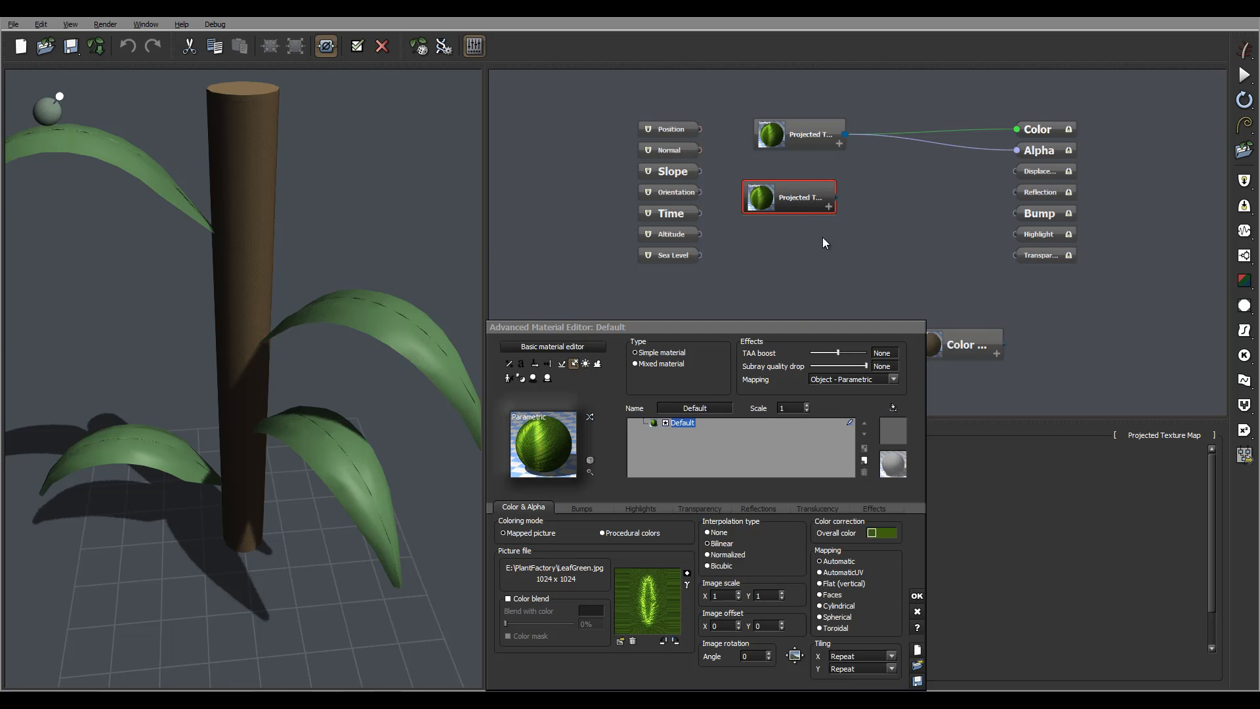
Load LeafGreen-a.jpg as the image of the second Projected Texture Map node.
drag(791, 331, 407, 80)
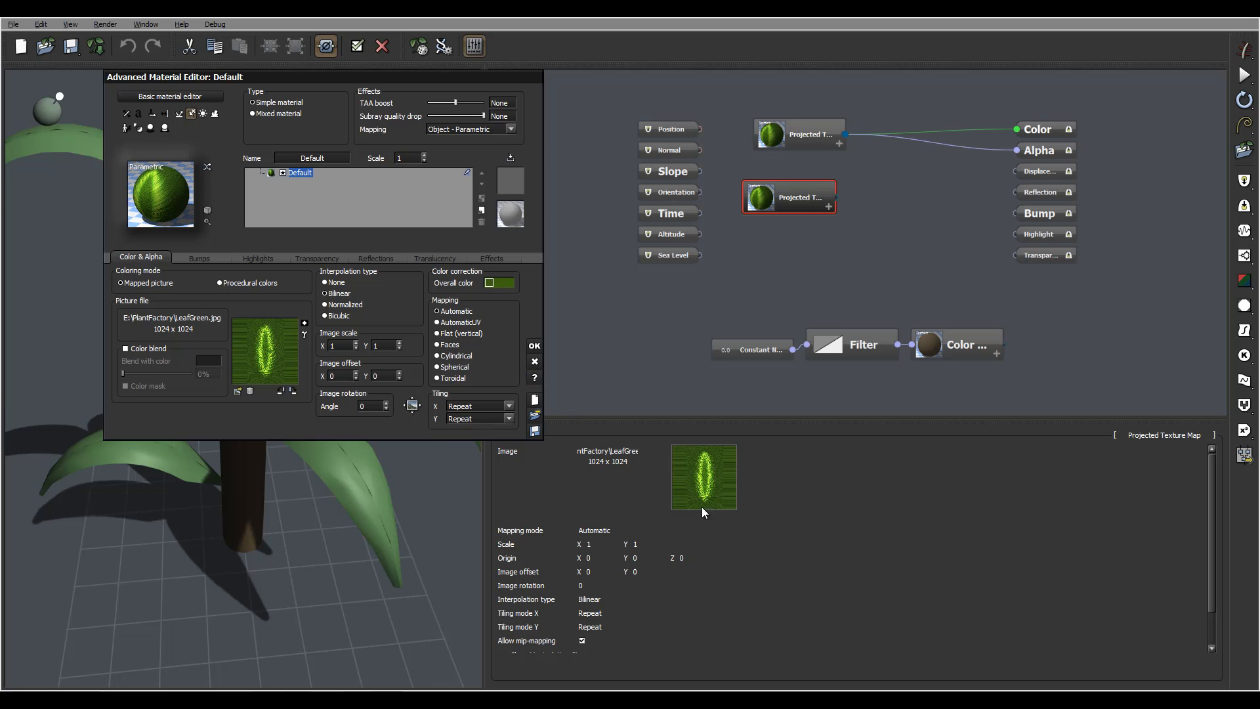
click(674, 517)
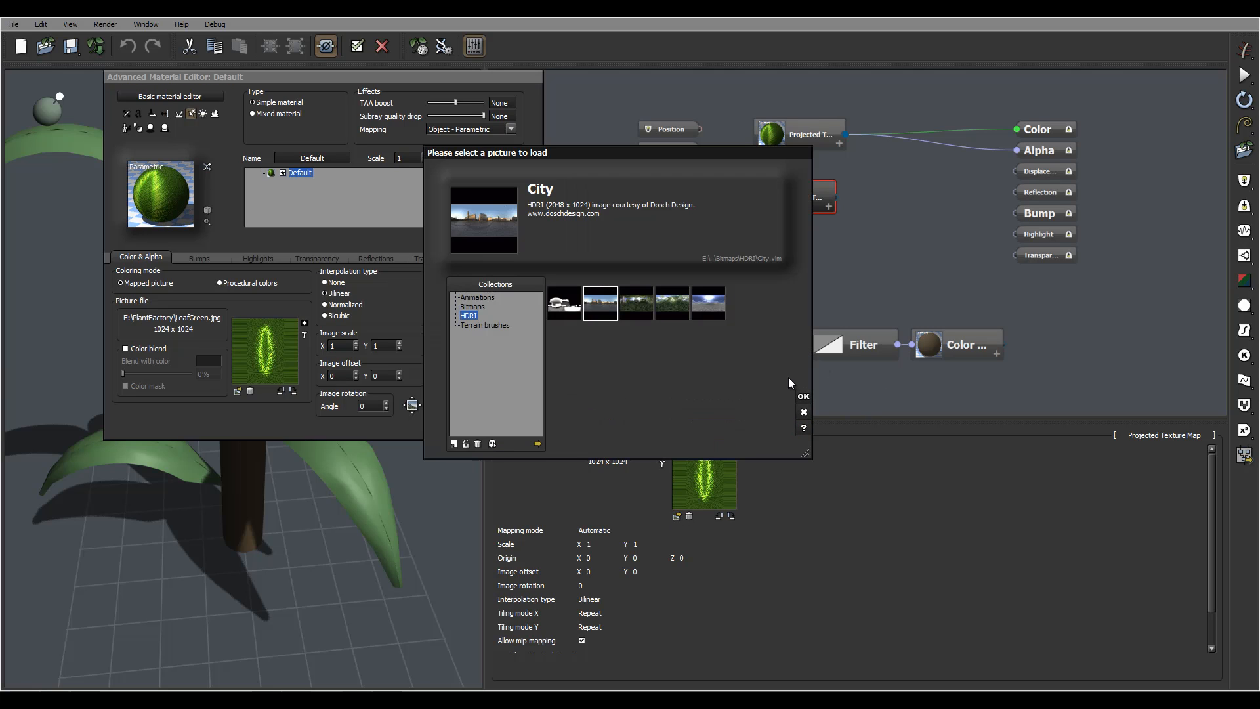
click(537, 445)
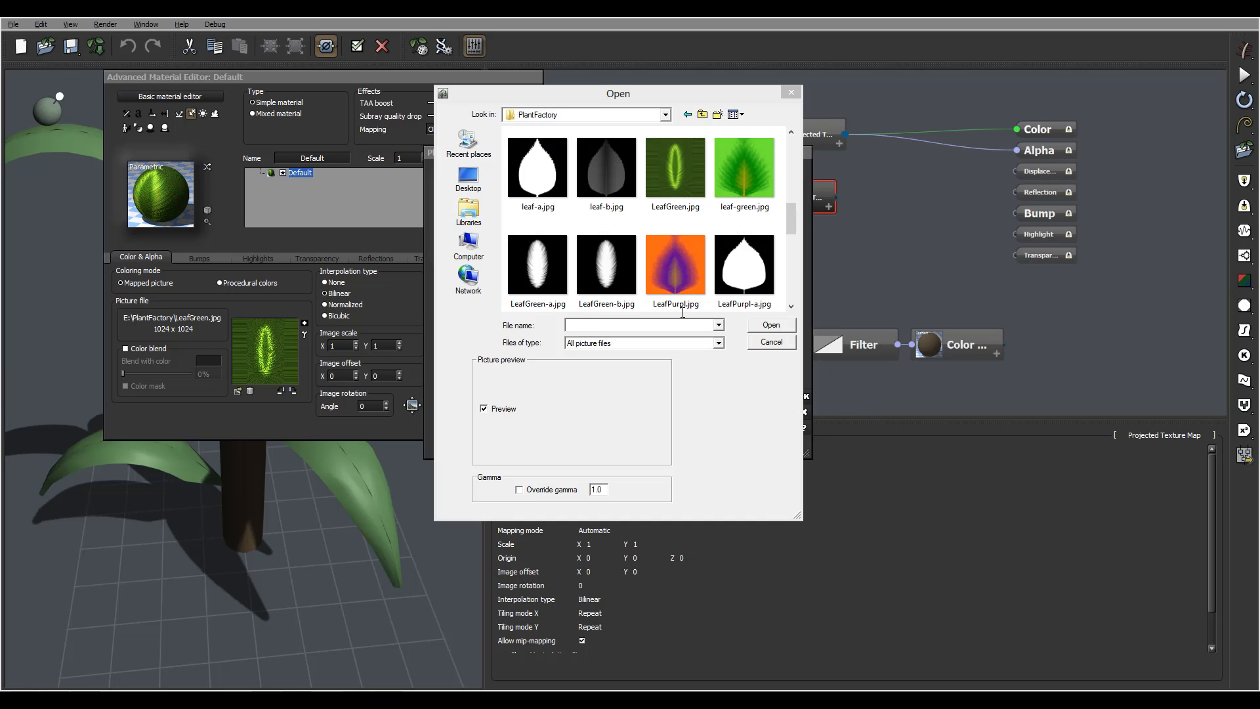
click(551, 276)
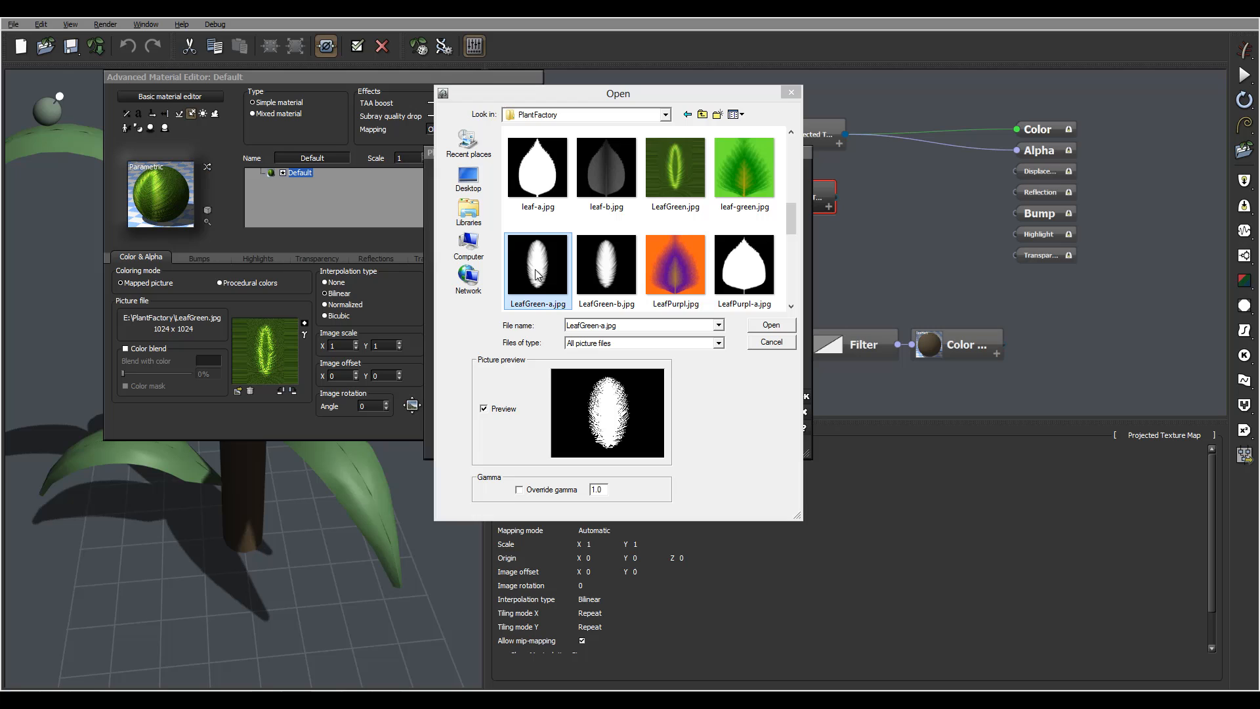
click(773, 325)
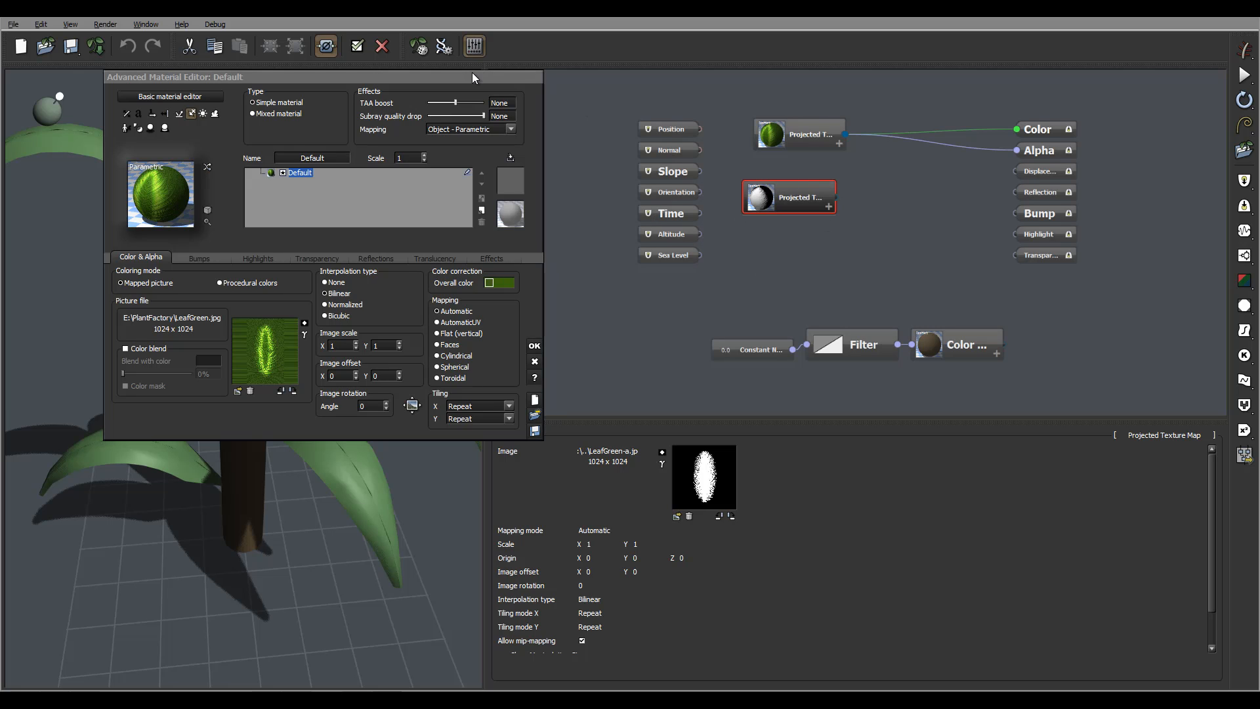
Connect the second texture map's grayscale output to the Alpha output of the material.
drag(473, 78, 506, 125)
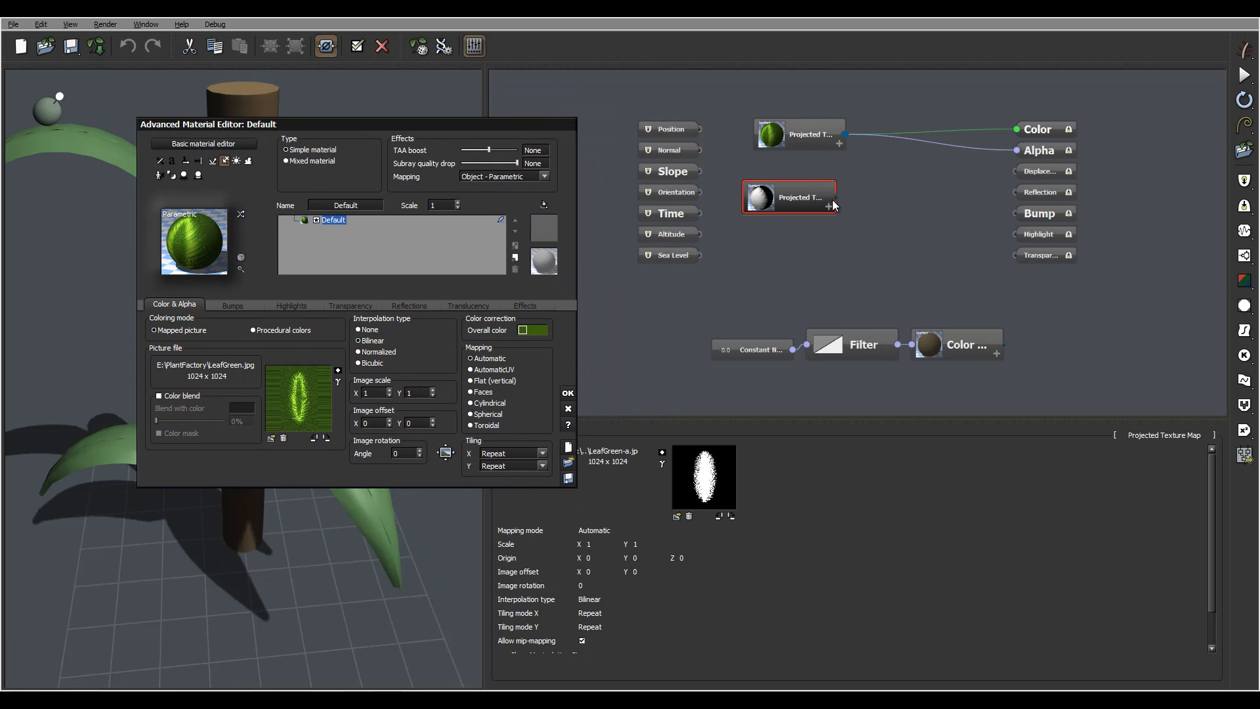
drag(836, 198, 1016, 151)
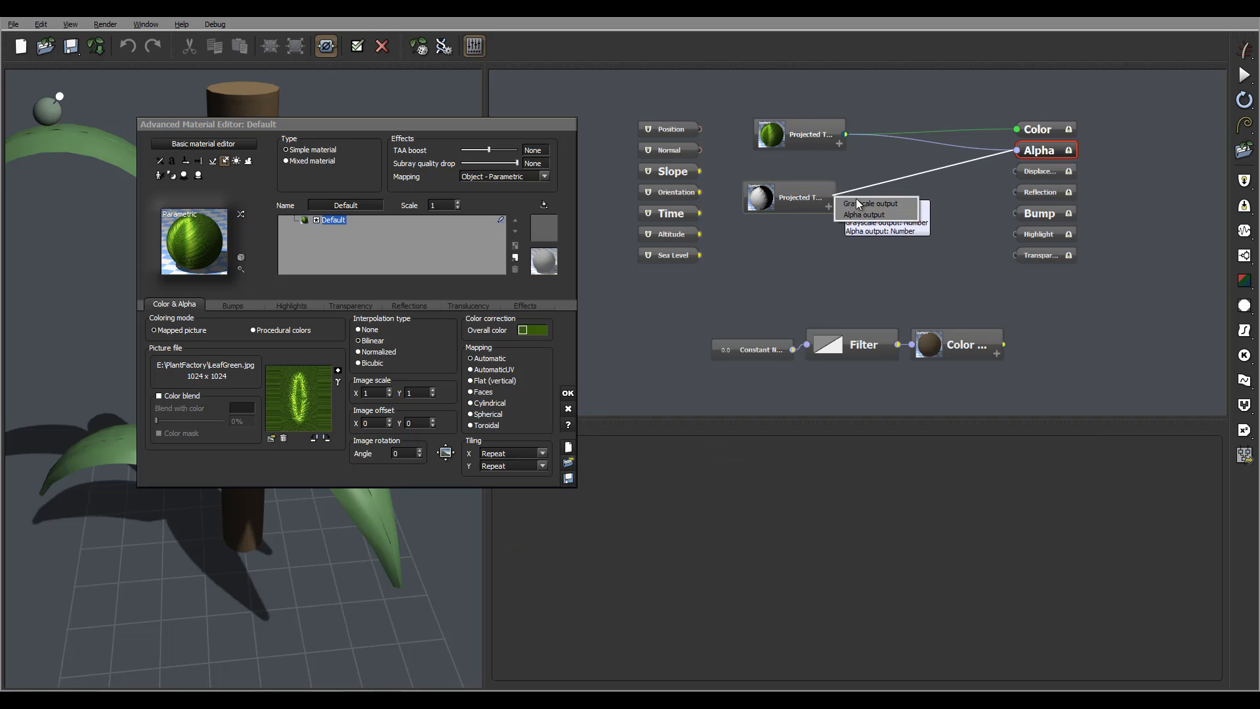
click(889, 204)
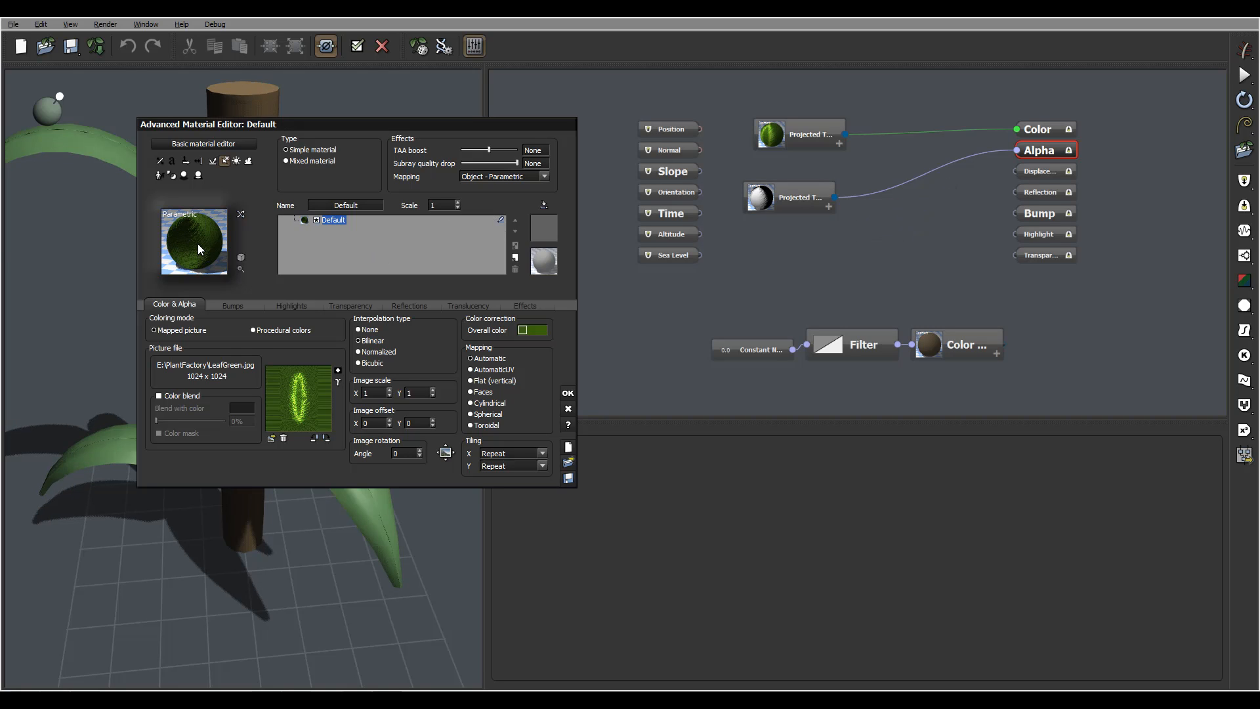
Invert the LeafGreen-a.jpg image in the alpha texture map, then accept the material and its function graph.
click(801, 195)
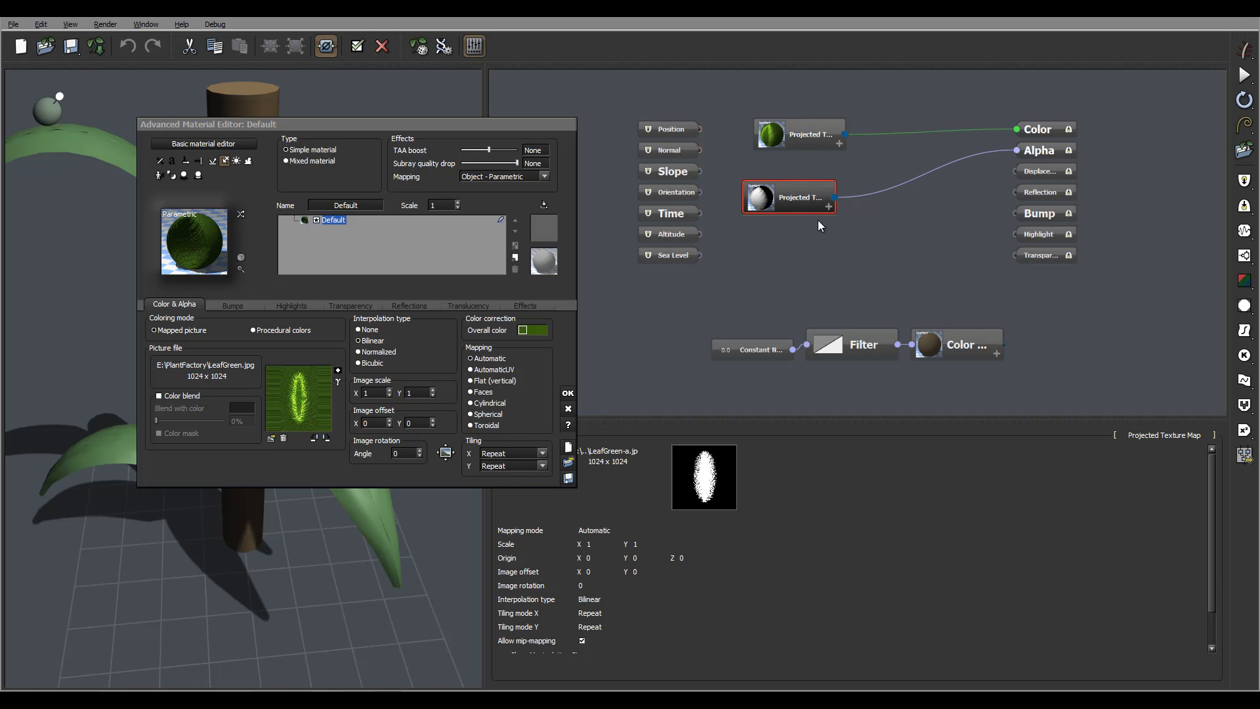
mouse_move(686, 515)
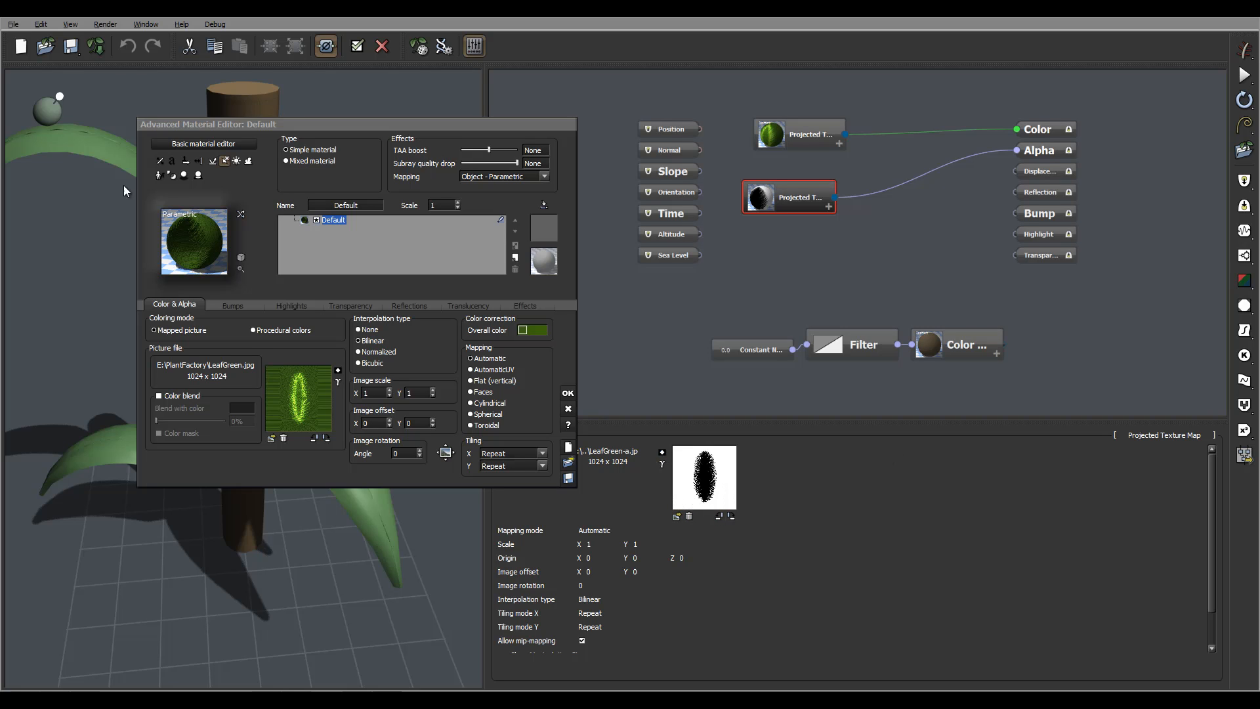
drag(299, 125, 617, 130)
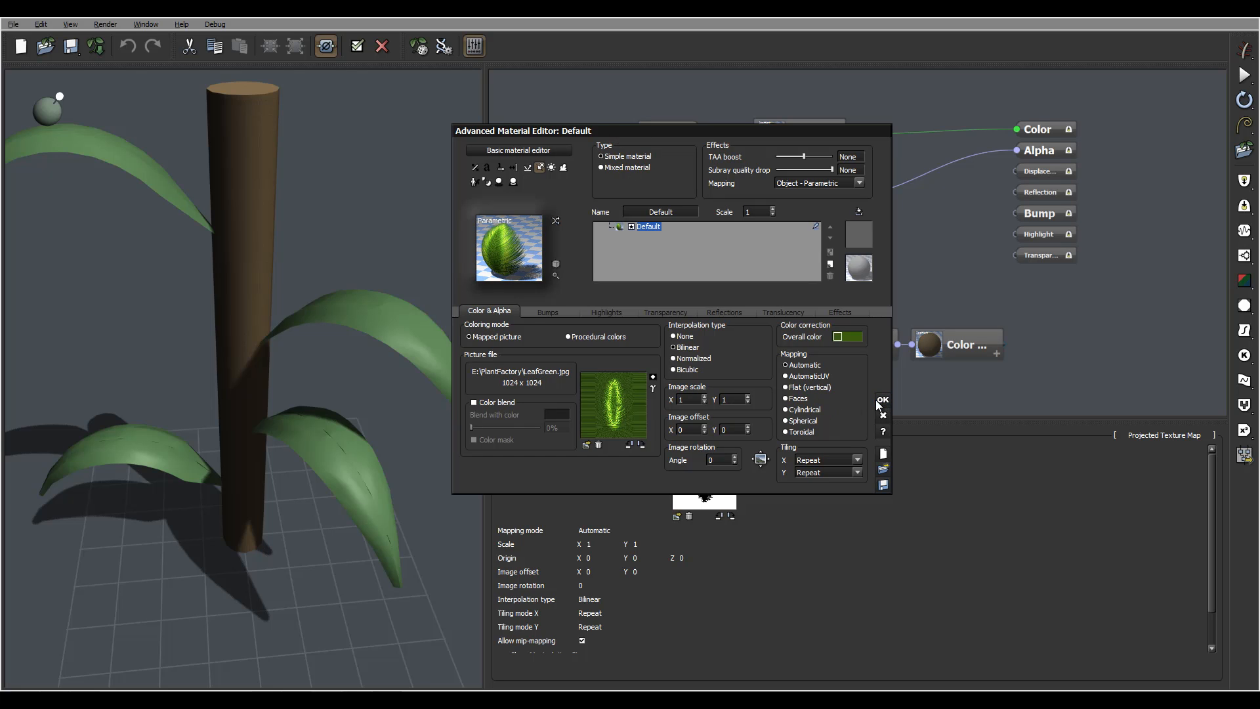
click(357, 47)
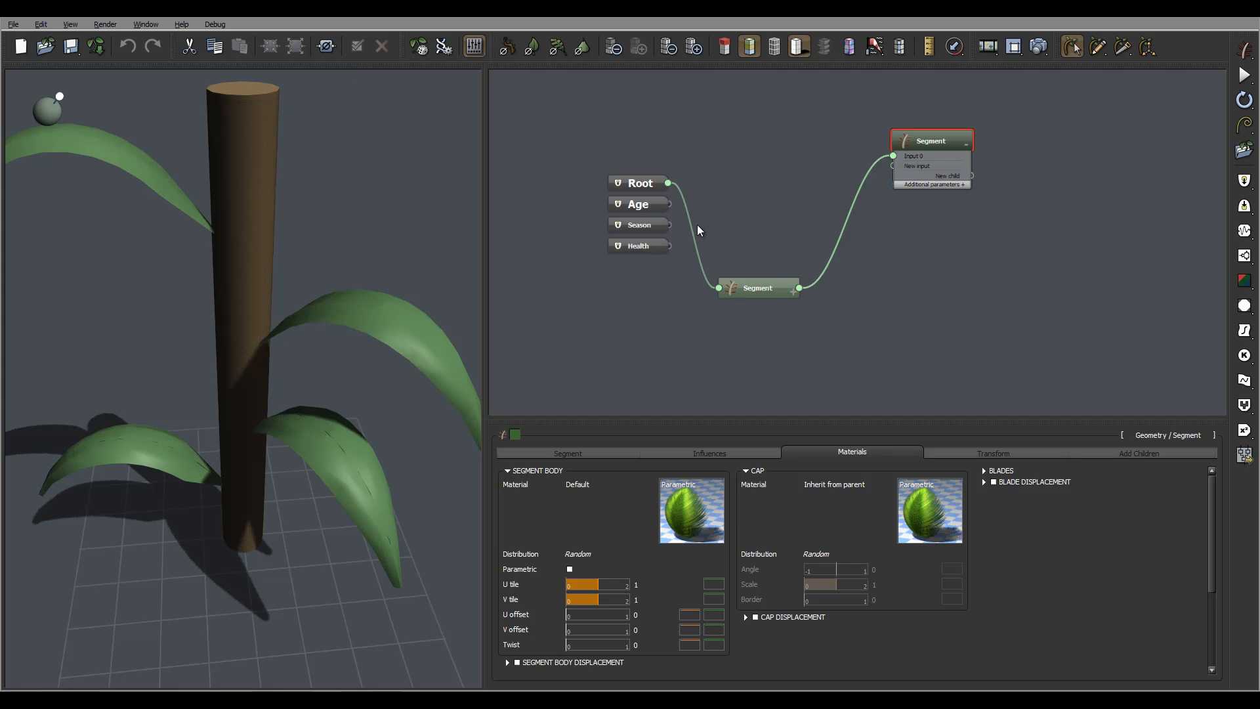
Compare the leaves in different viewport display modes and render the plant with the default post render options.
drag(311, 256, 337, 266)
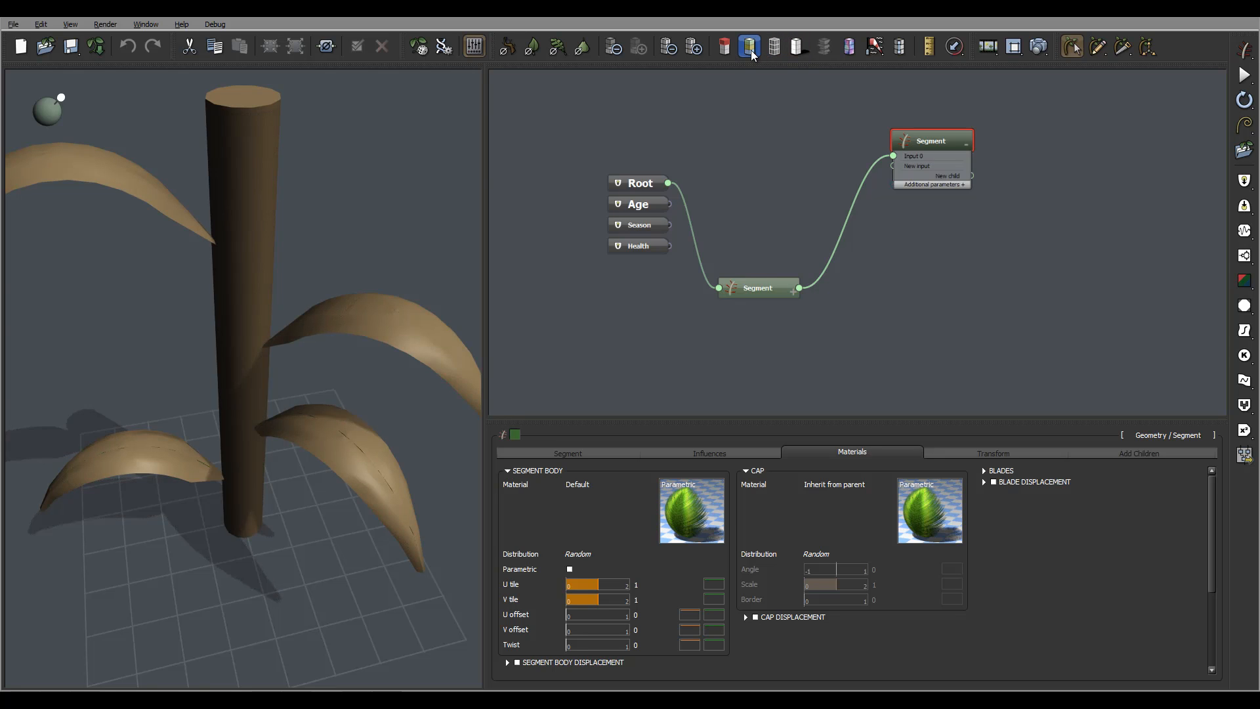
click(750, 47)
mouse_move(400, 202)
mouse_down()
mouse_move(416, 260)
mouse_move(430, 214)
mouse_move(393, 188)
mouse_up()
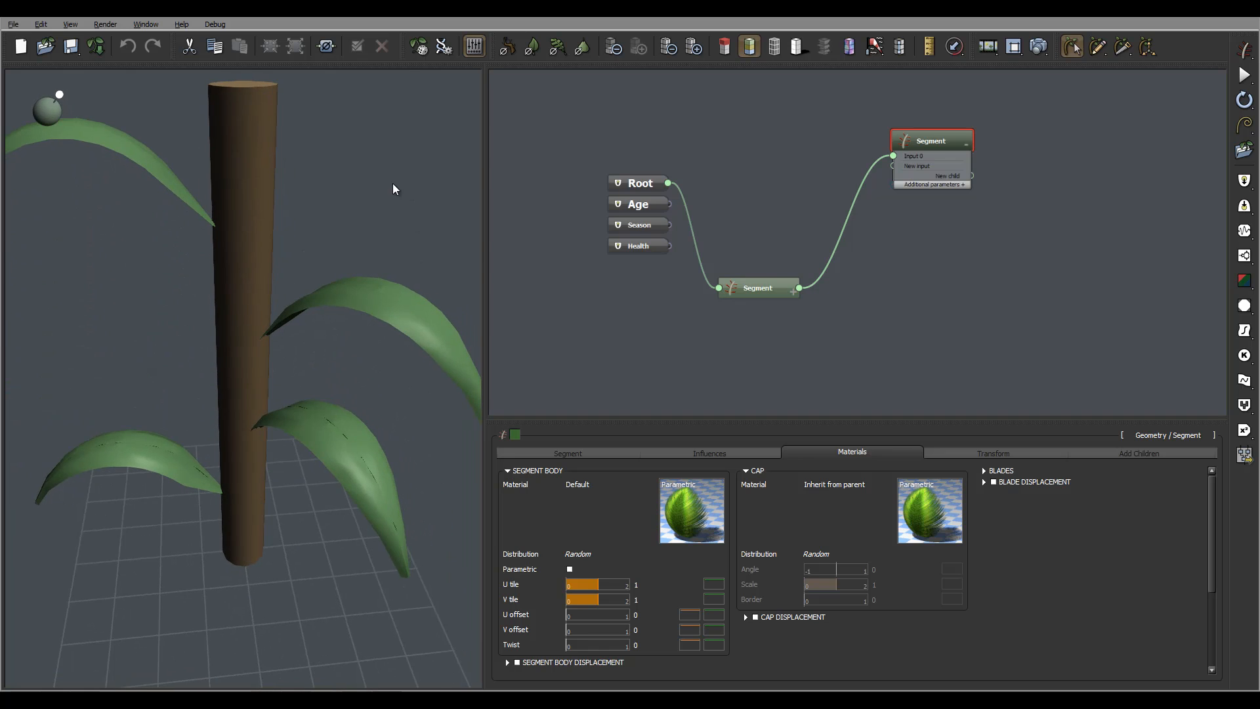
click(1038, 47)
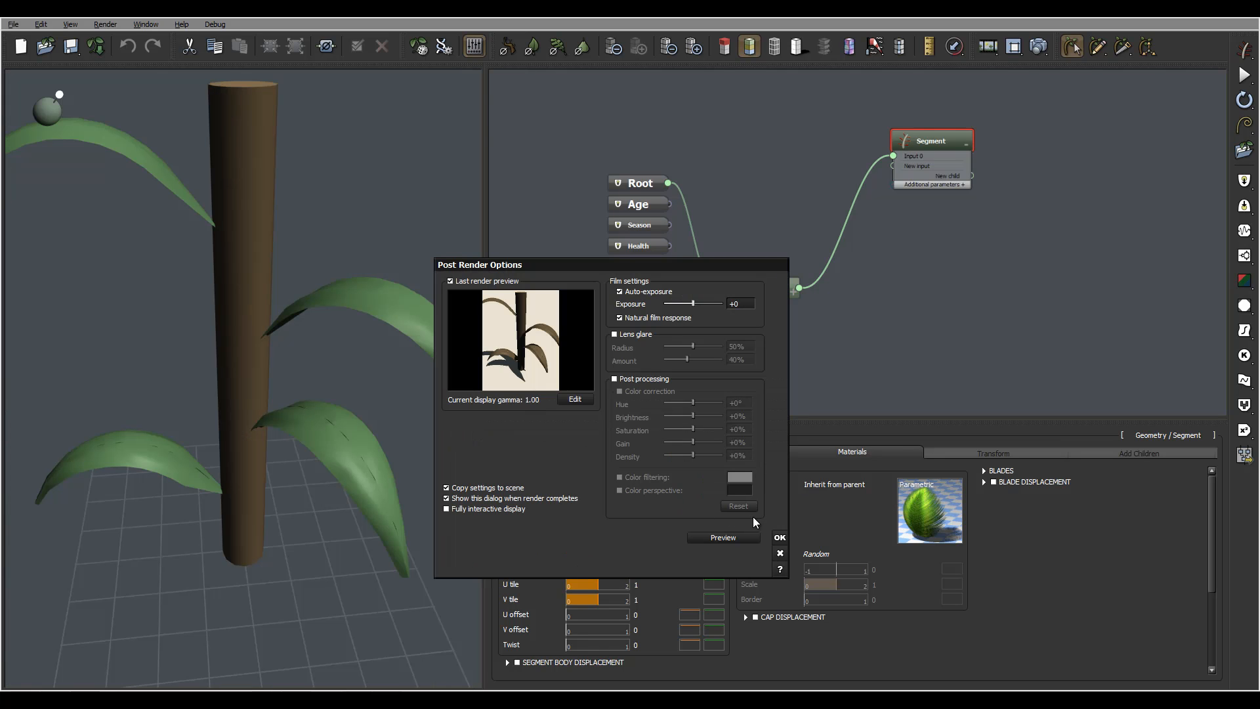
click(780, 538)
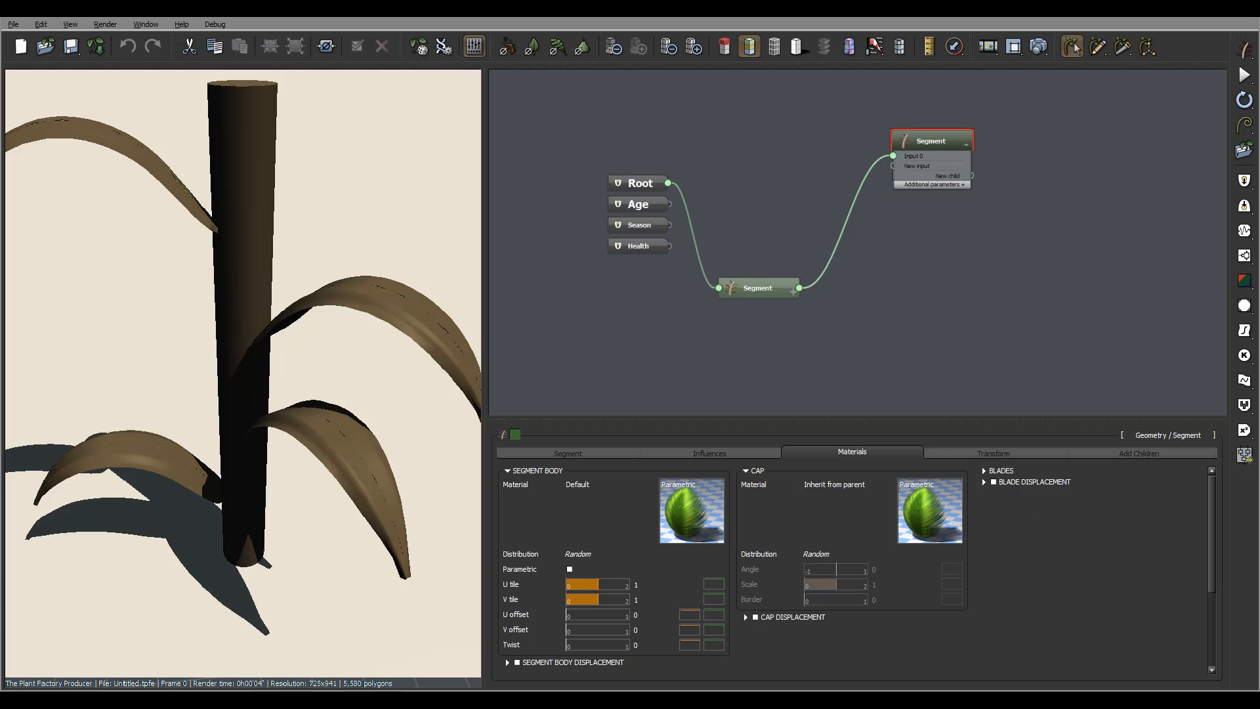
Copy the leaf segment's body material and paste it onto the Blades material.
right_click(696, 487)
click(751, 511)
click(1001, 471)
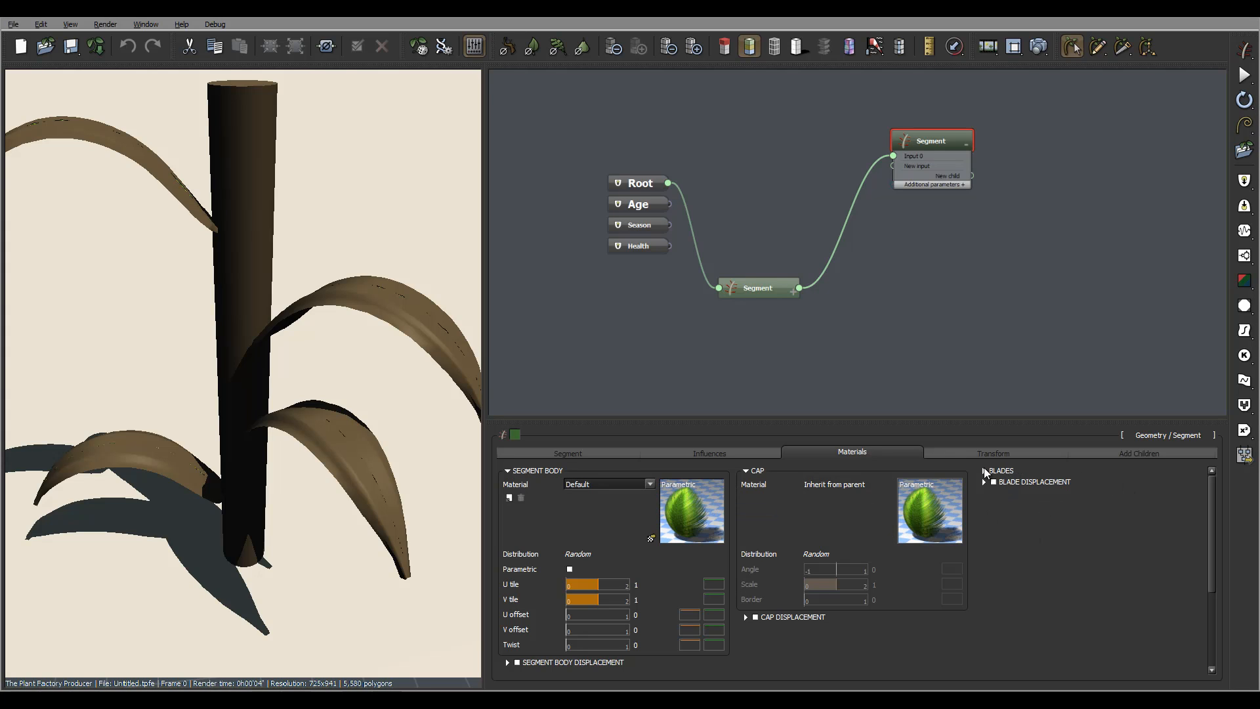
right_click(1173, 509)
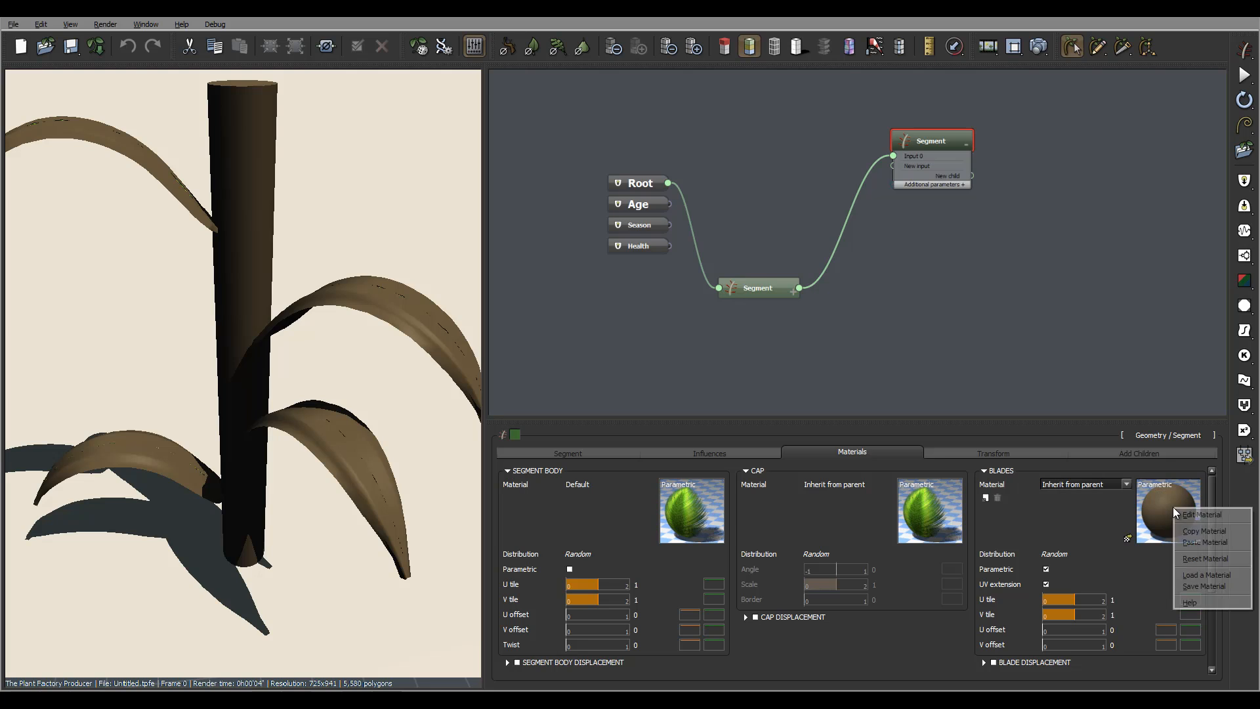
click(1227, 542)
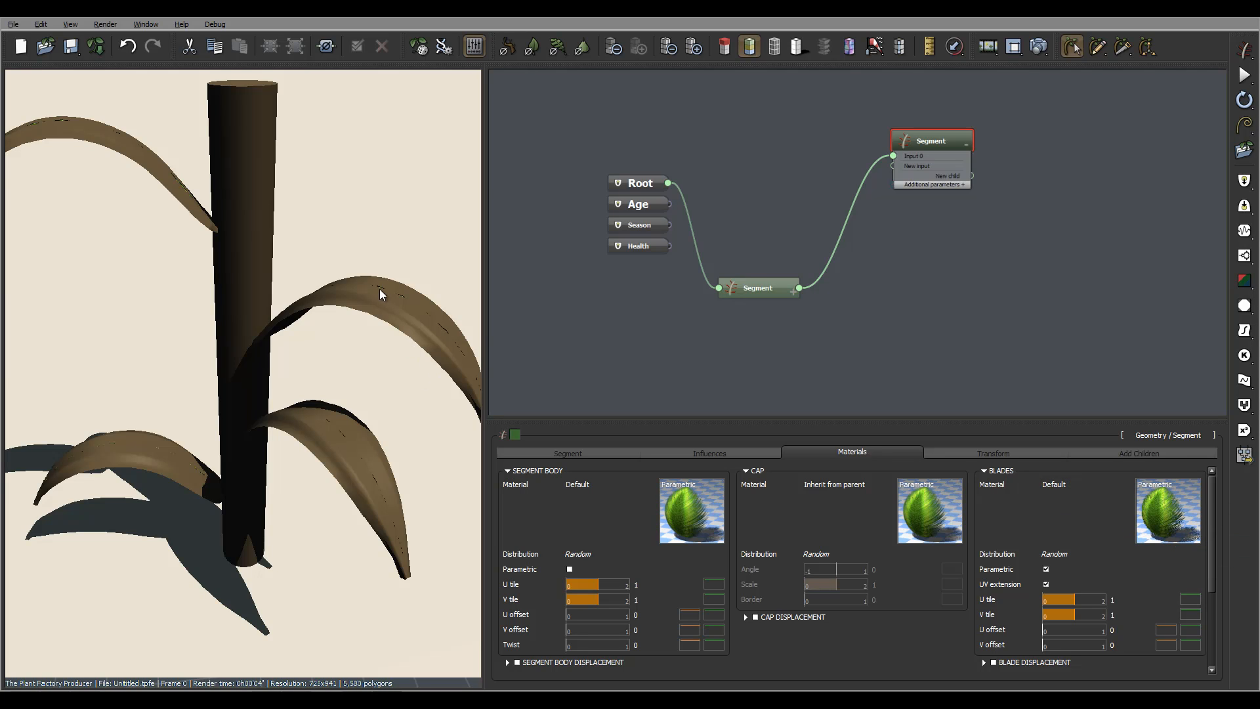
Reset the leaf segment's body material, leaving the Blades material as it is.
mouse_move(350, 266)
mouse_down()
mouse_move(361, 289)
mouse_move(344, 340)
mouse_move(359, 278)
mouse_up()
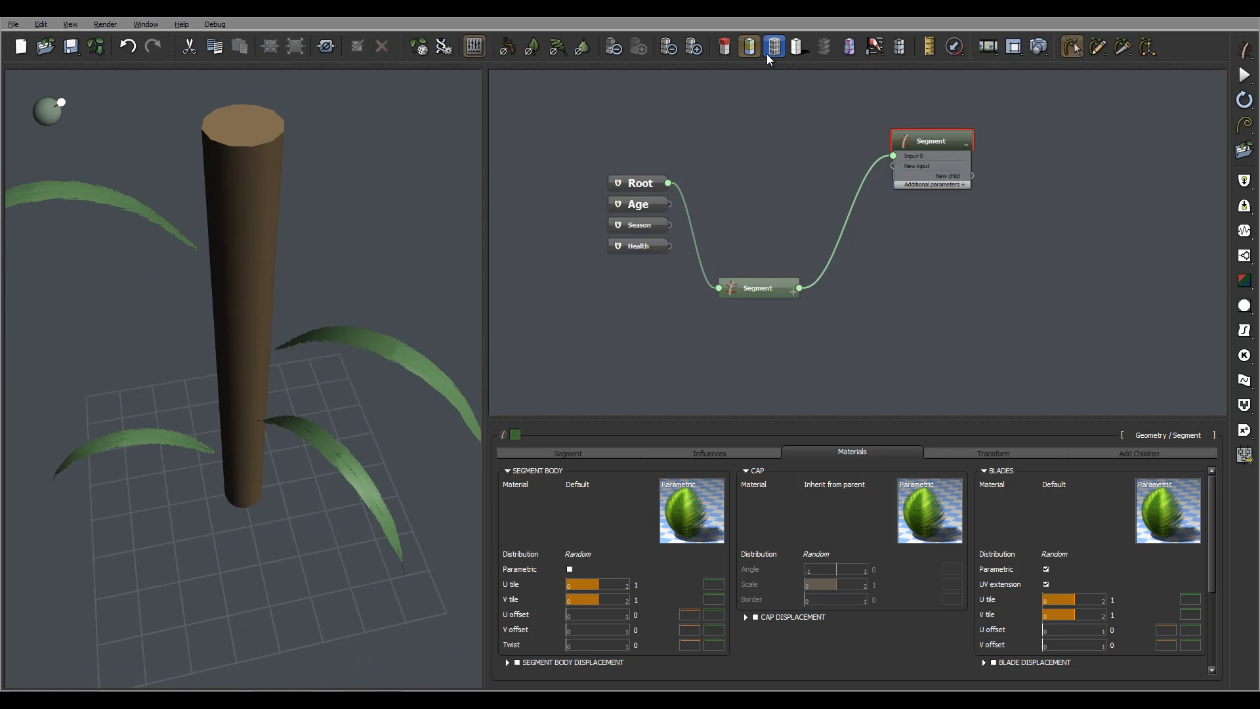
drag(293, 191, 322, 242)
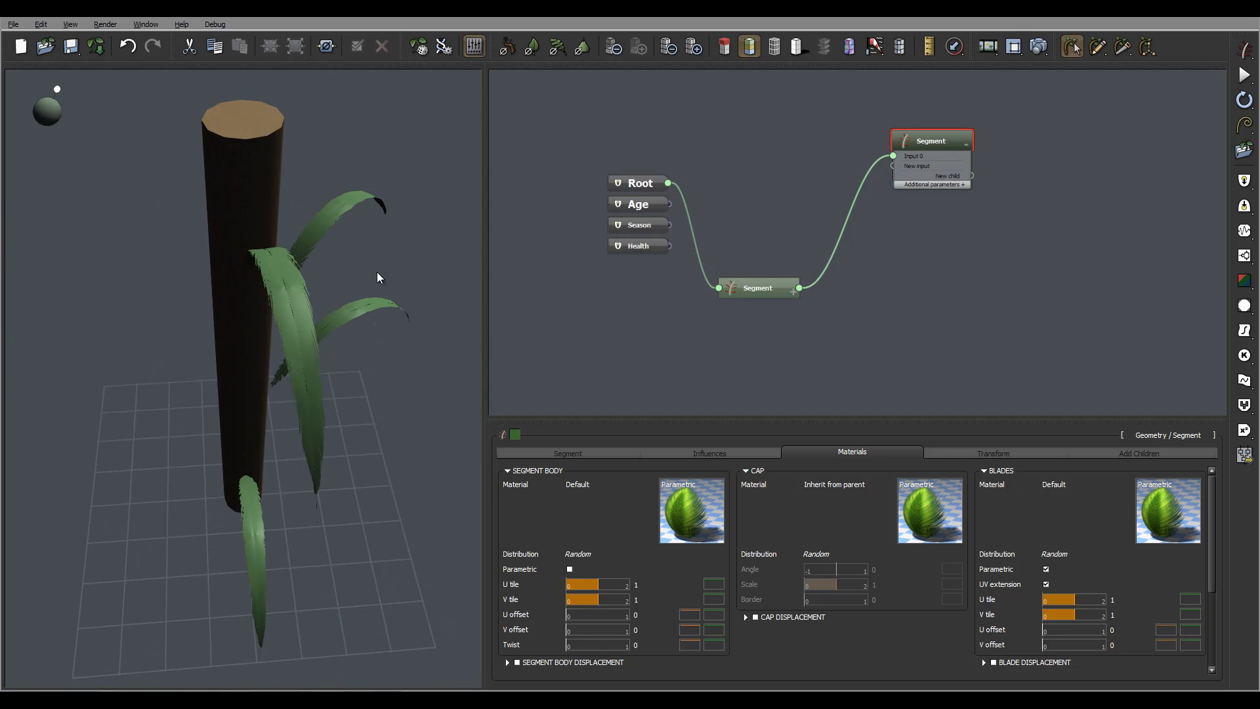
drag(376, 273, 420, 262)
right_click(690, 495)
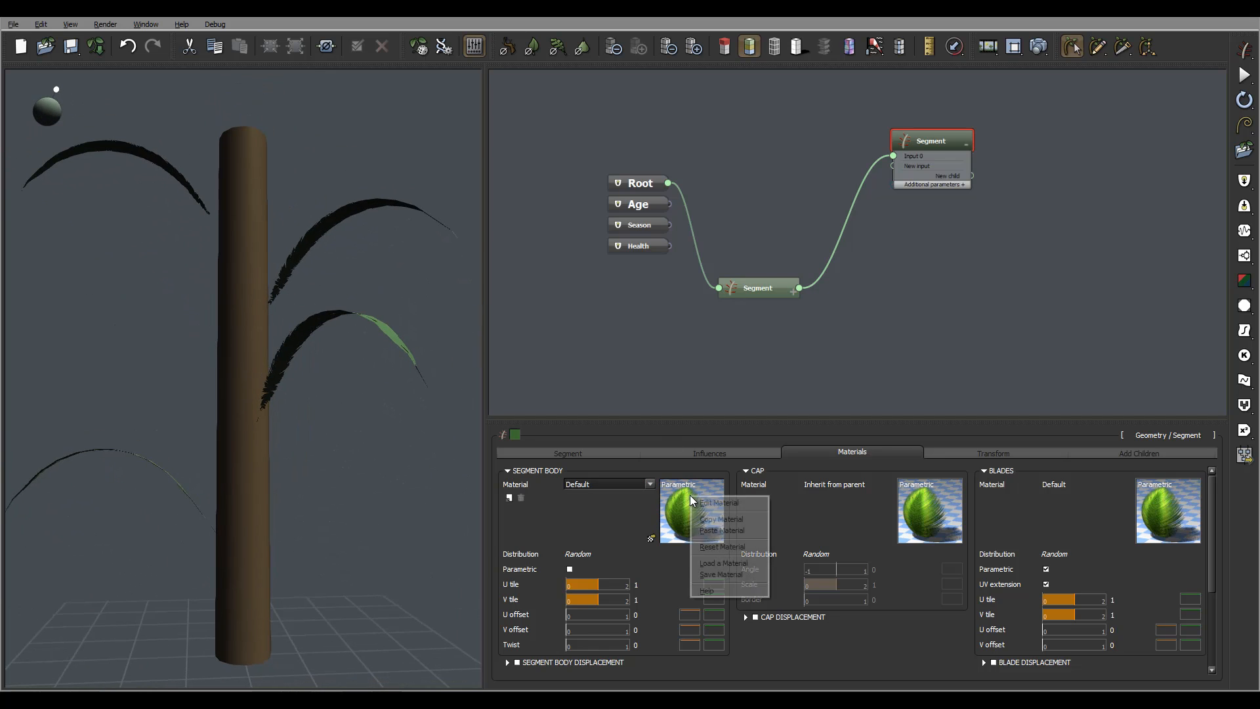
click(746, 542)
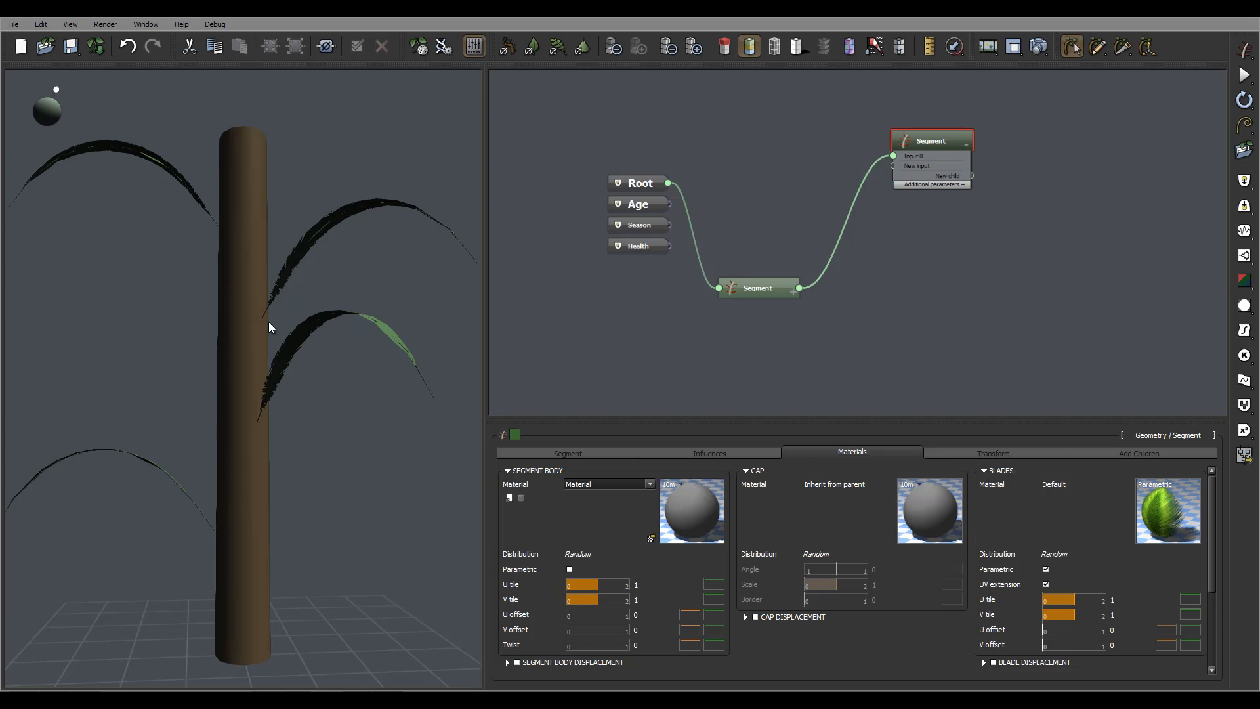
Inspect the leaves from several angles, then widen the leaf segment's blades to a width of 1.47.
drag(269, 323, 280, 404)
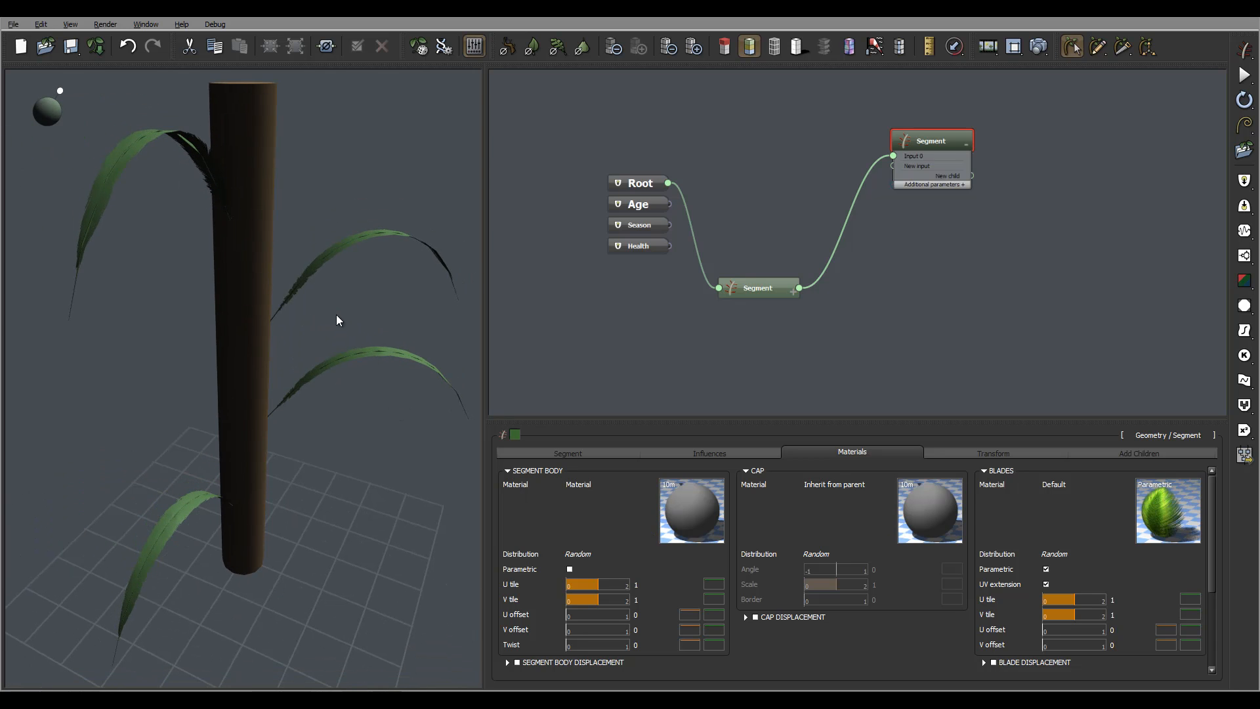
drag(336, 320, 196, 284)
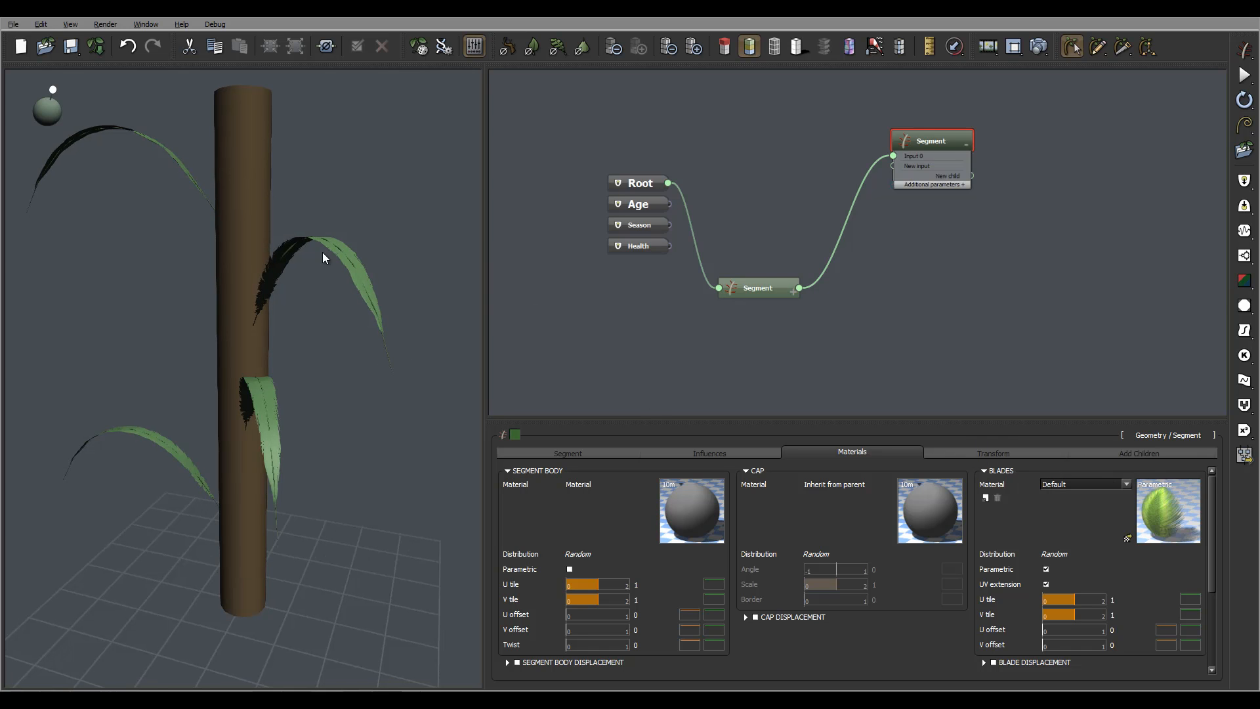
drag(327, 256, 310, 371)
drag(418, 375, 431, 409)
drag(428, 357, 317, 390)
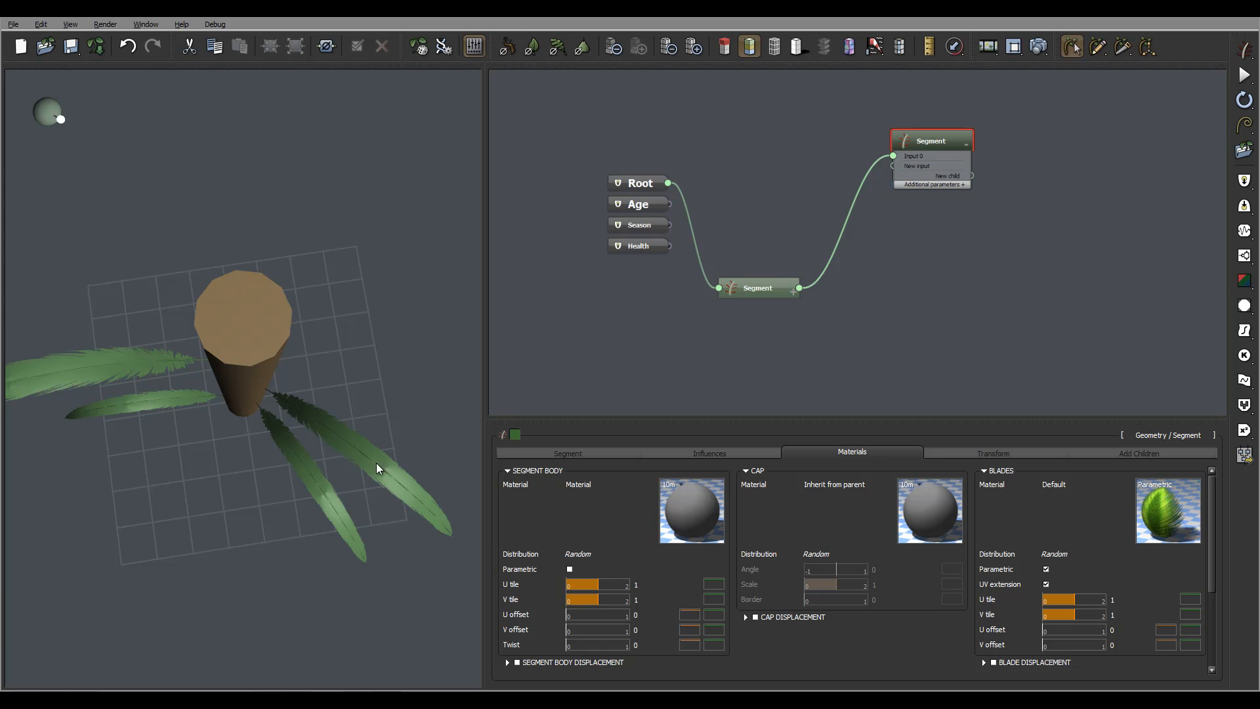
drag(406, 443, 301, 380)
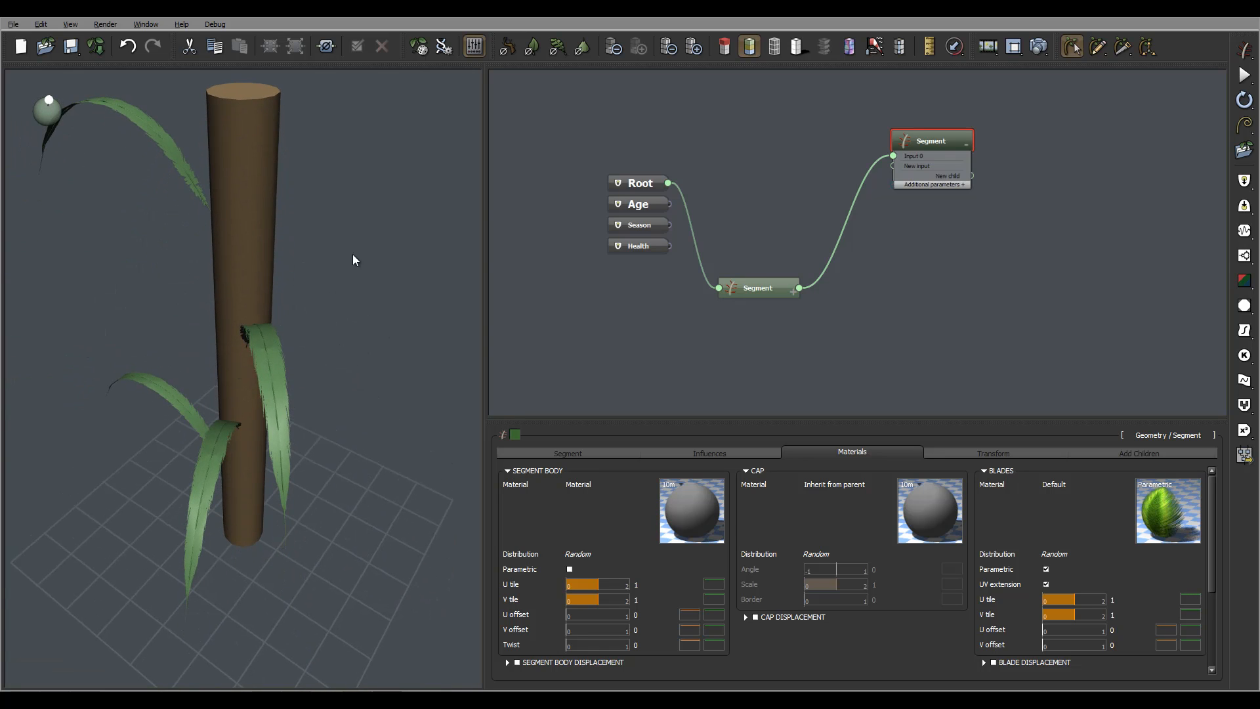
click(581, 452)
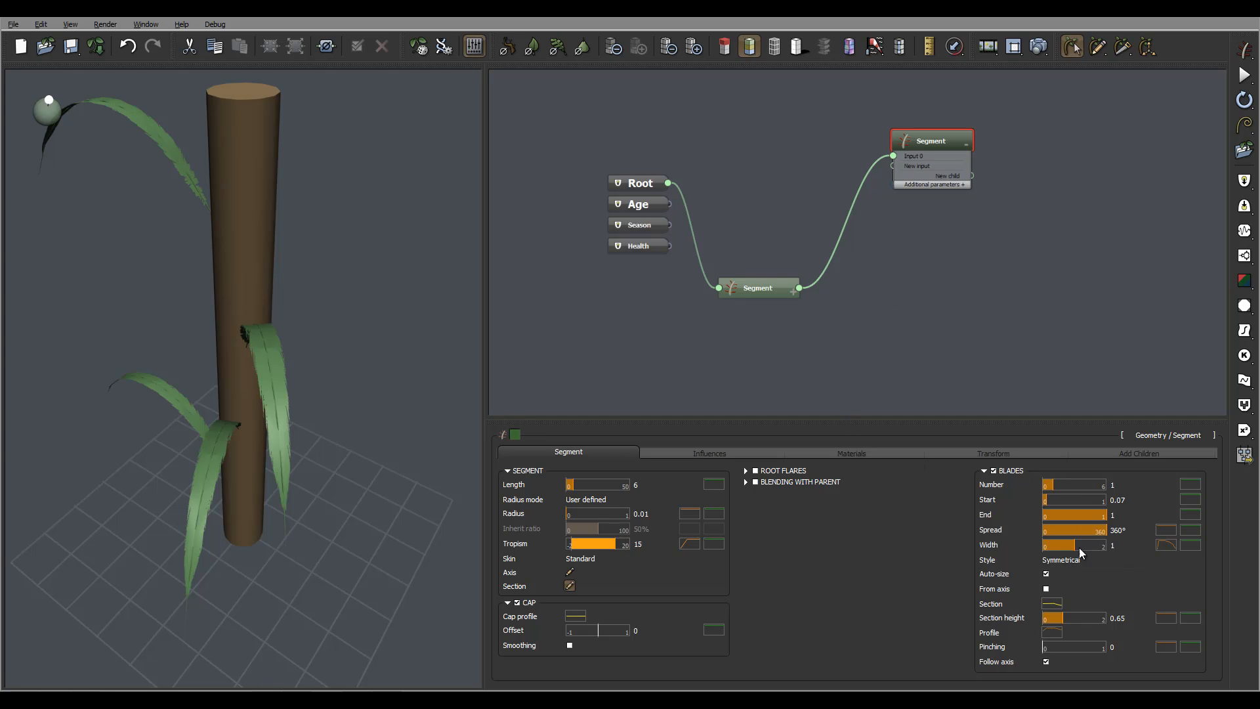
drag(1083, 545, 1094, 544)
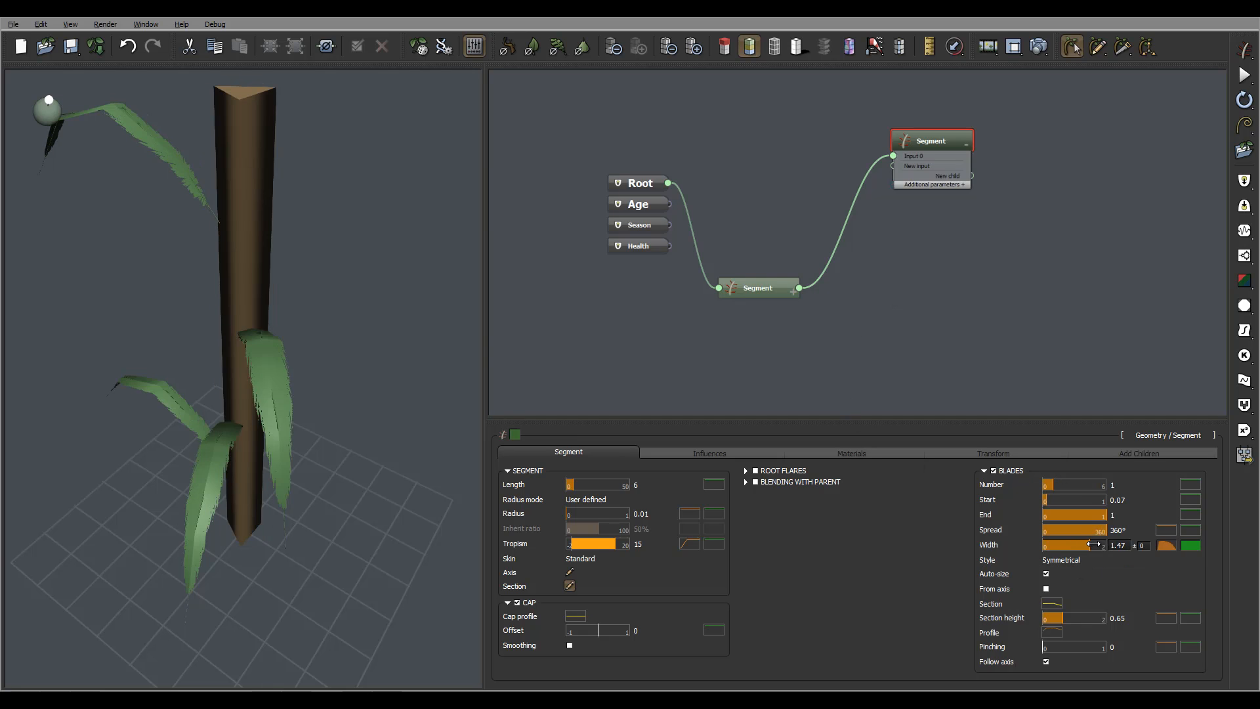
Render the plant with the widened leaves from a raised viewpoint, accepting the default post render options.
right_drag(221, 254, 303, 307)
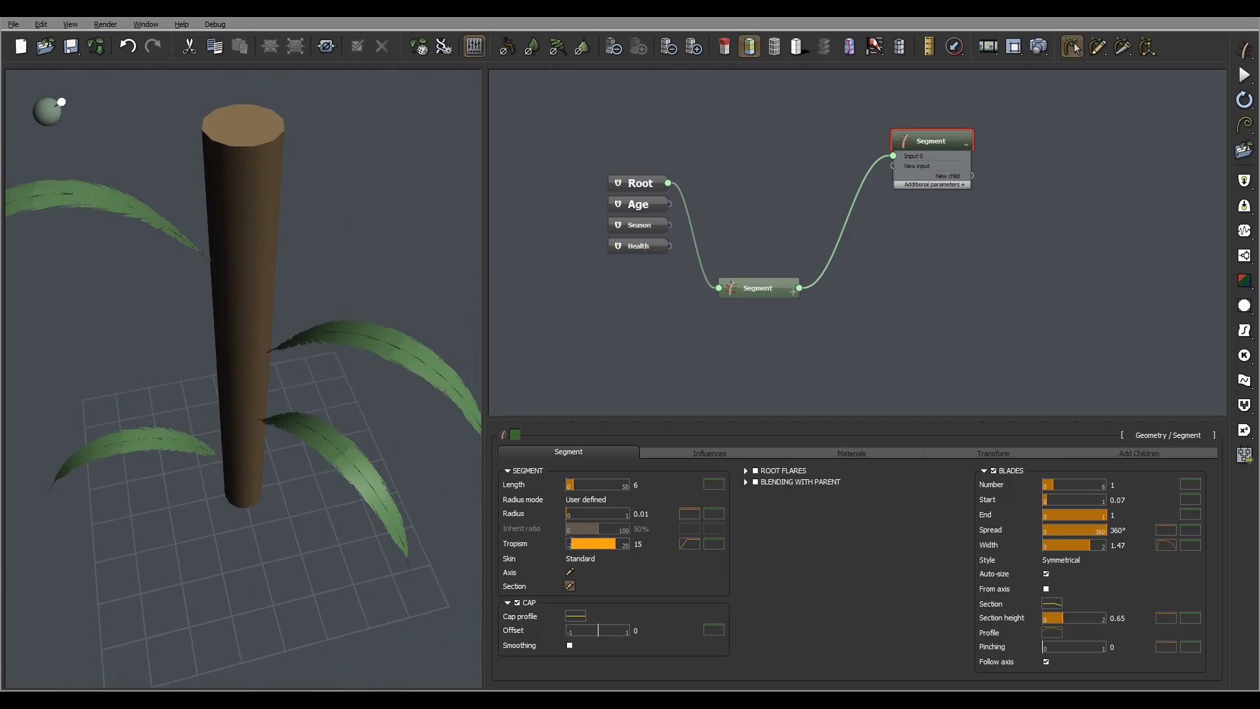
click(1039, 47)
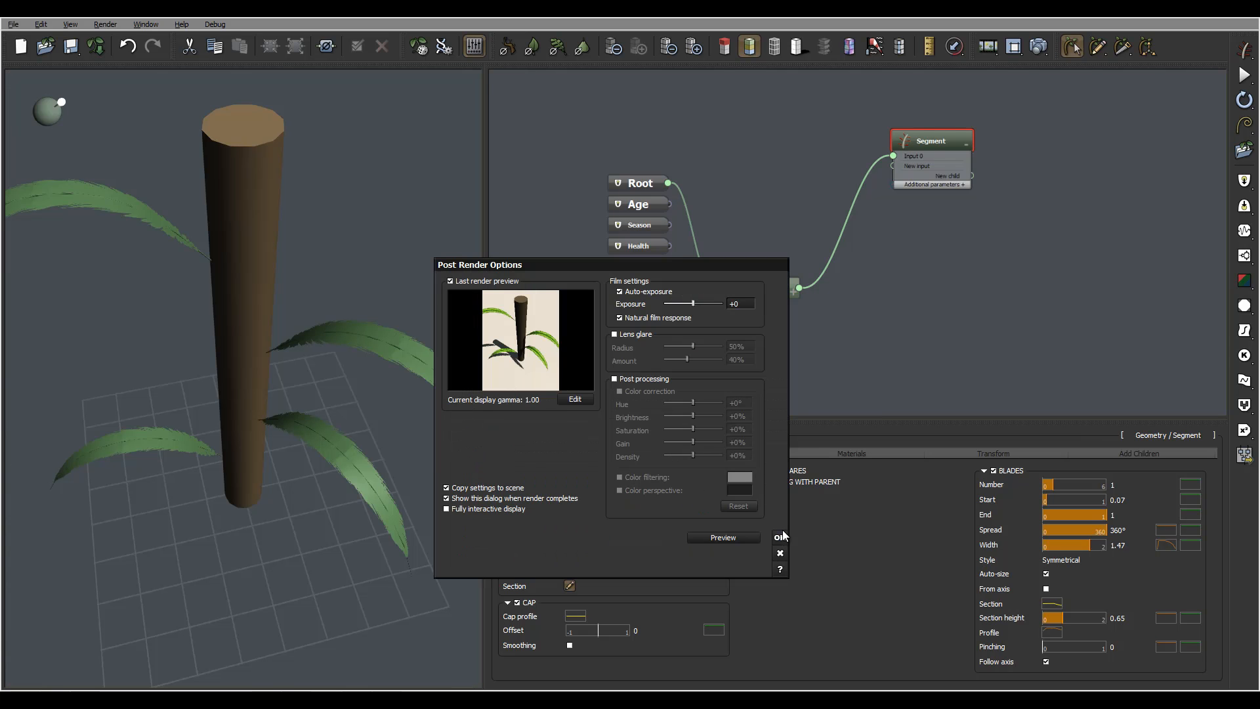
click(781, 537)
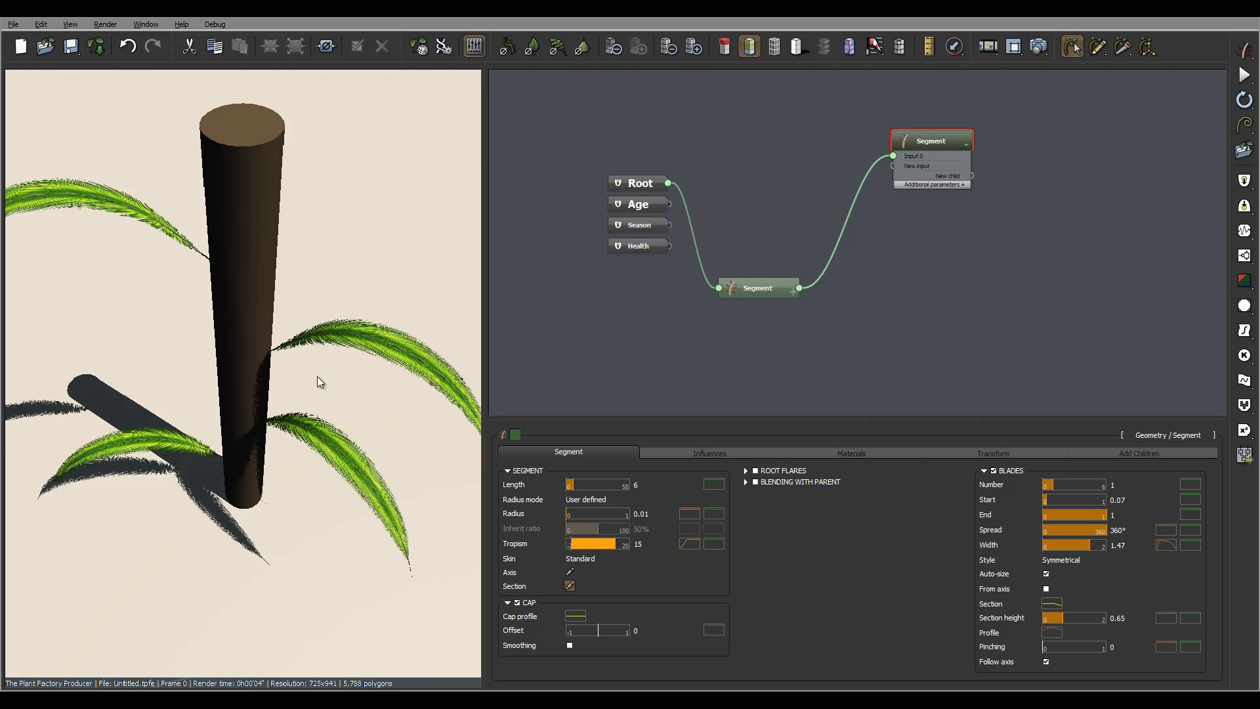
drag(317, 376, 204, 315)
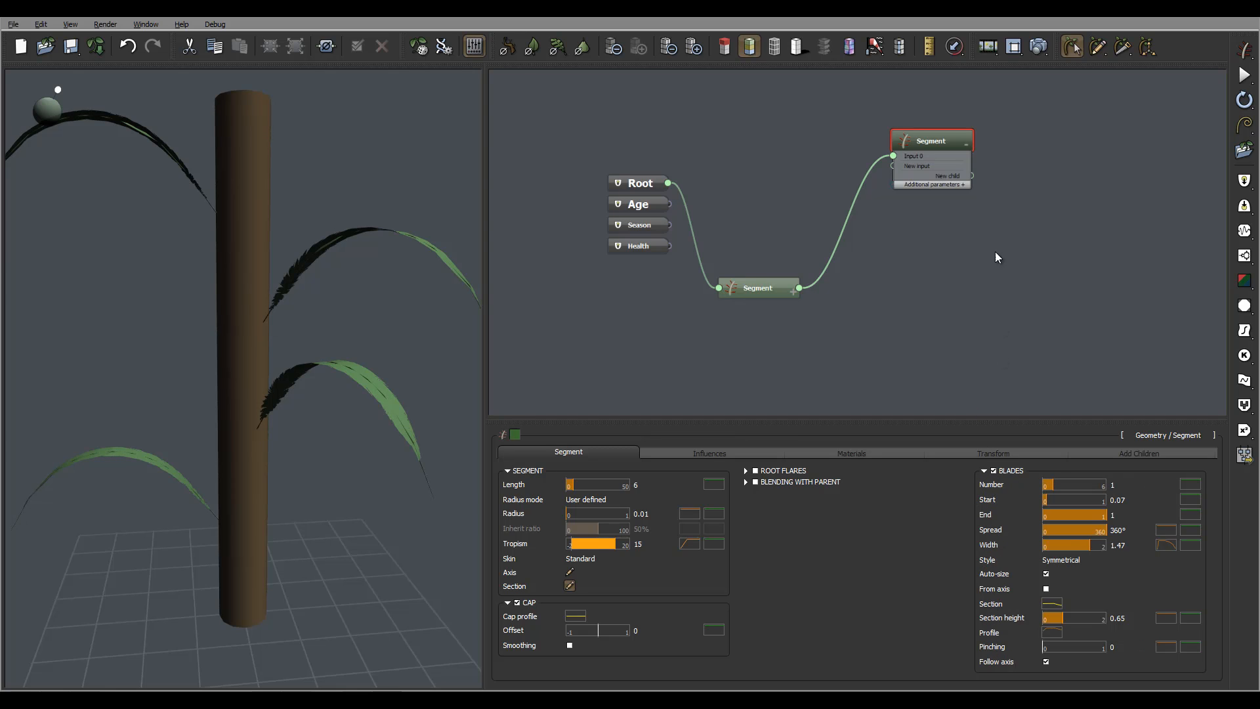
middle_drag(1011, 292, 943, 323)
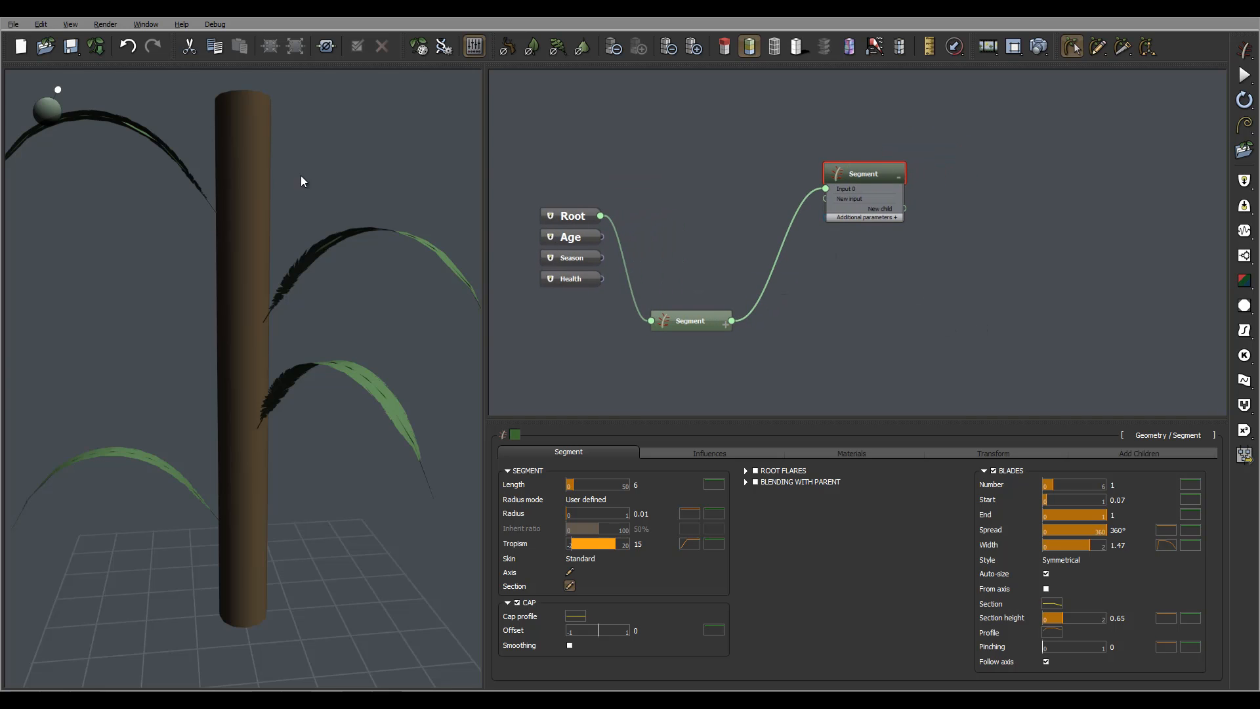
drag(347, 172, 411, 245)
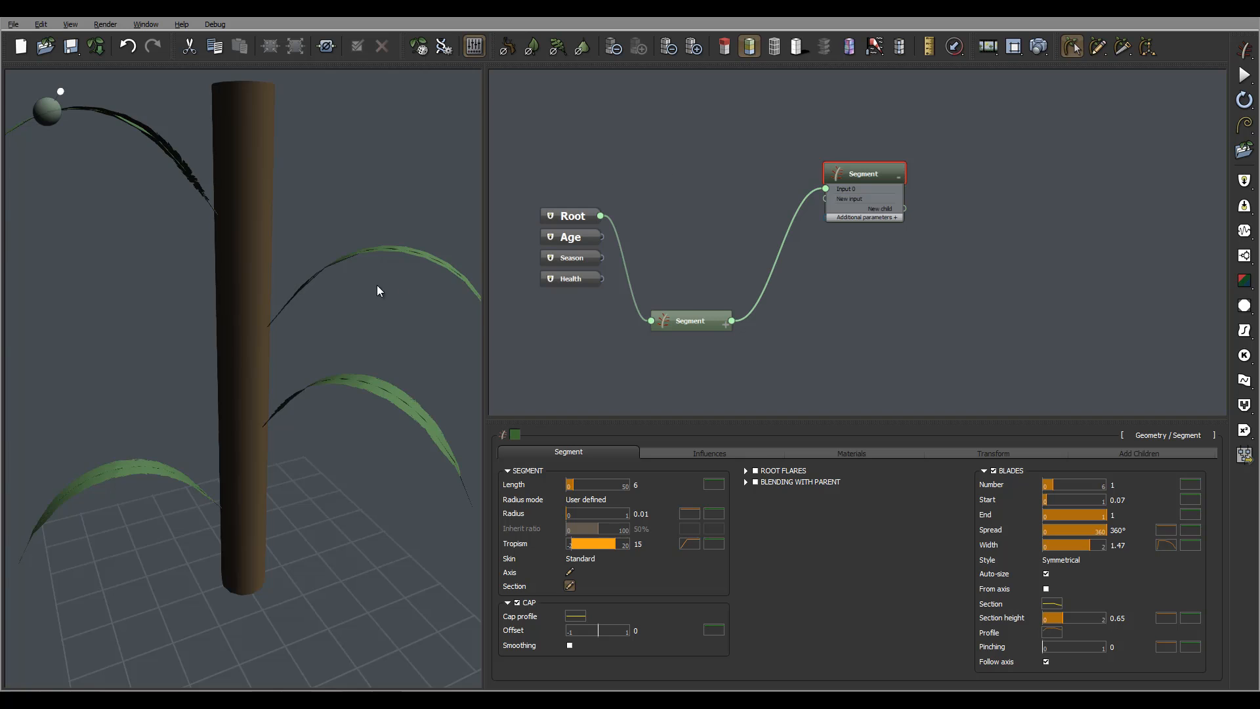
drag(377, 285, 410, 305)
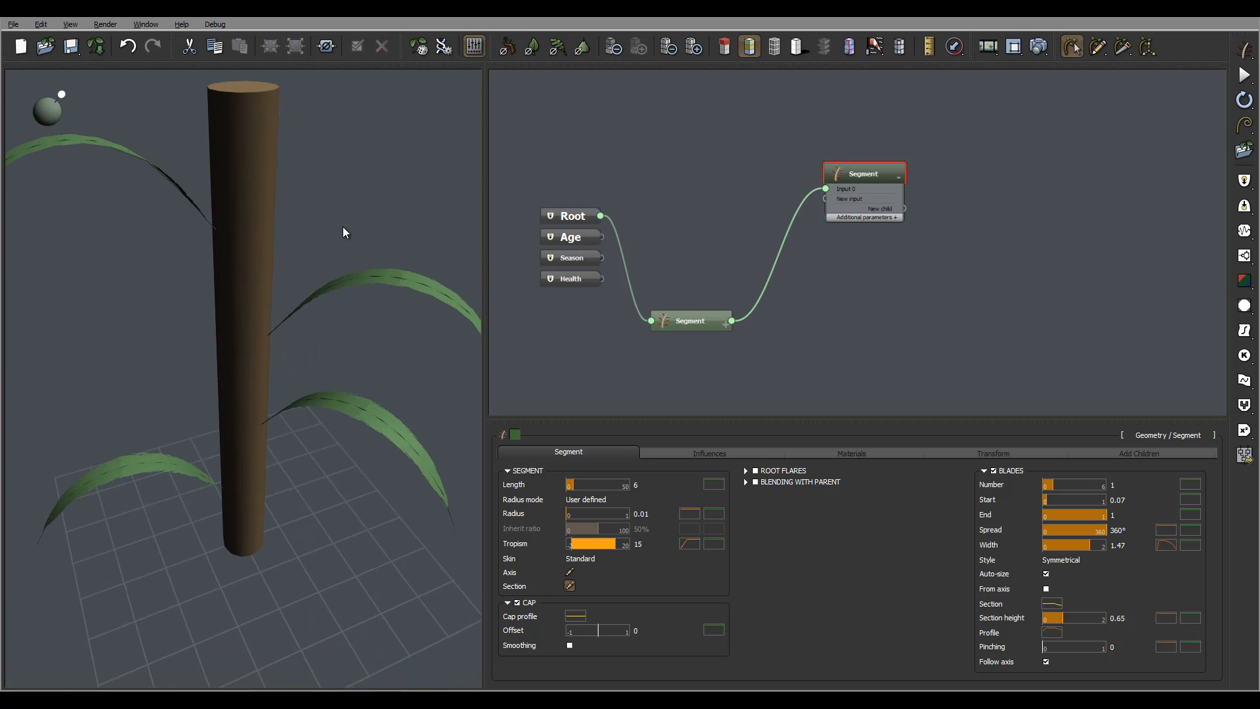
drag(343, 227, 309, 130)
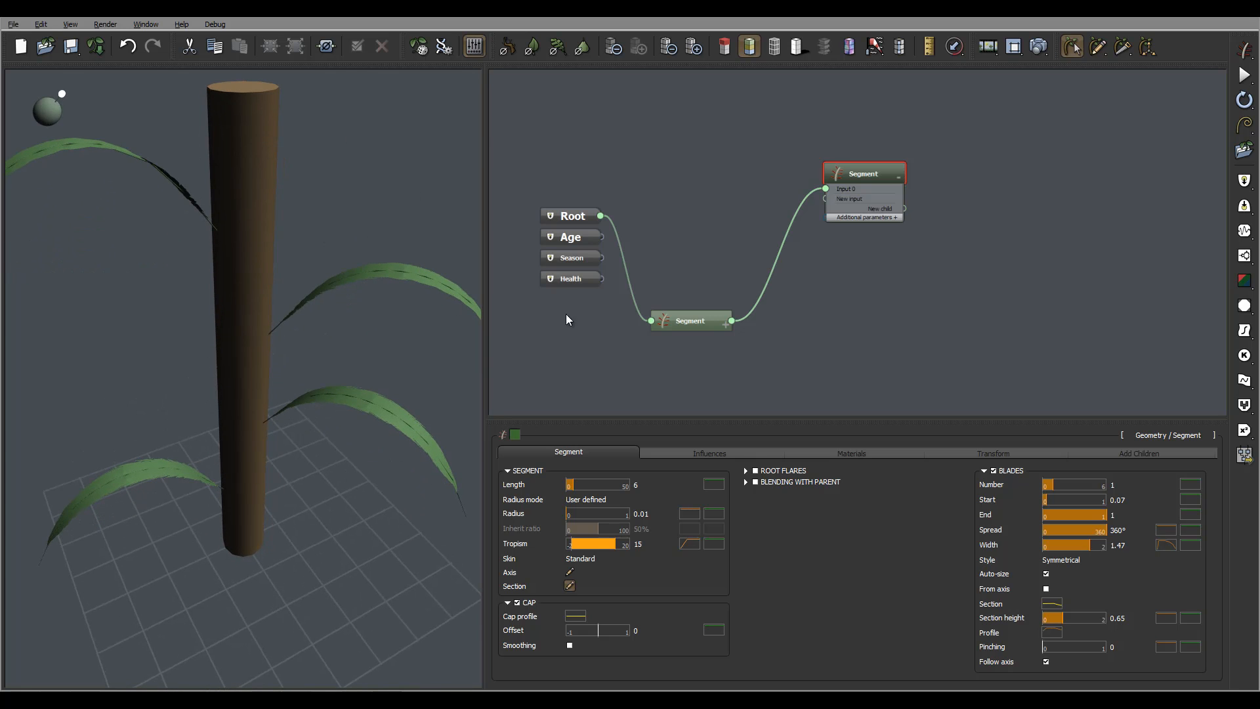